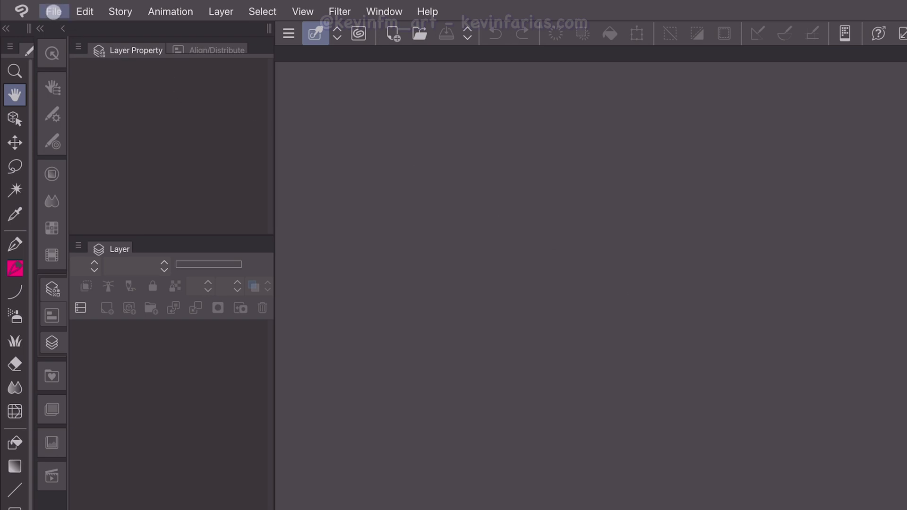
Step: Start a new illustration file named EMOTE 1 using the Square (1668 x 1668px) preset
click(53, 11)
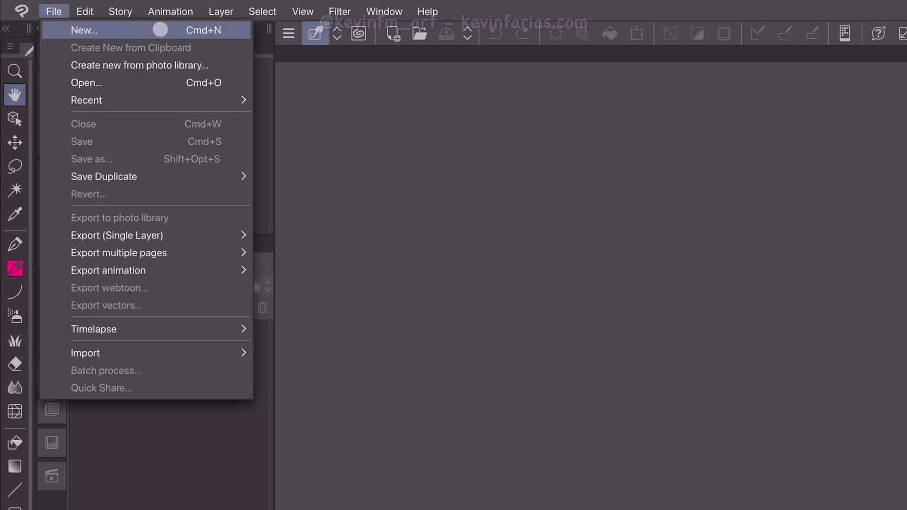
click(160, 29)
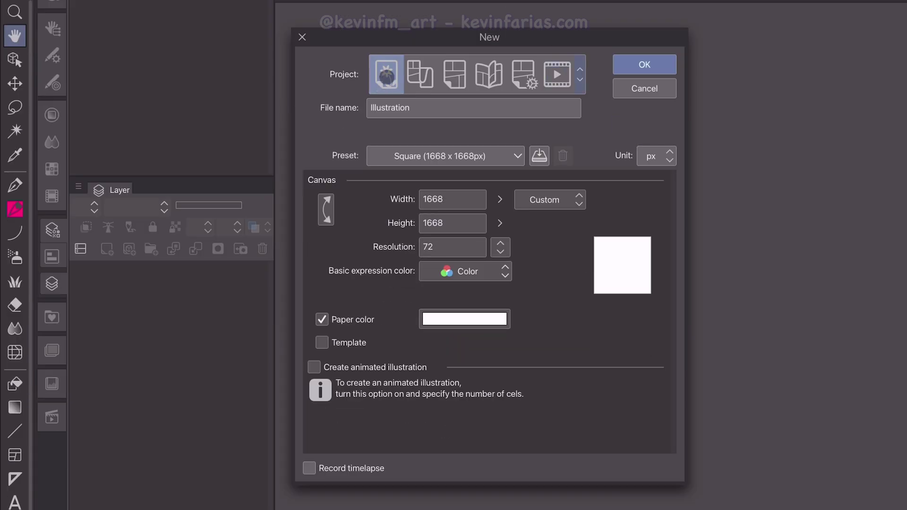
click(355, 105)
text(EMOTE 1)
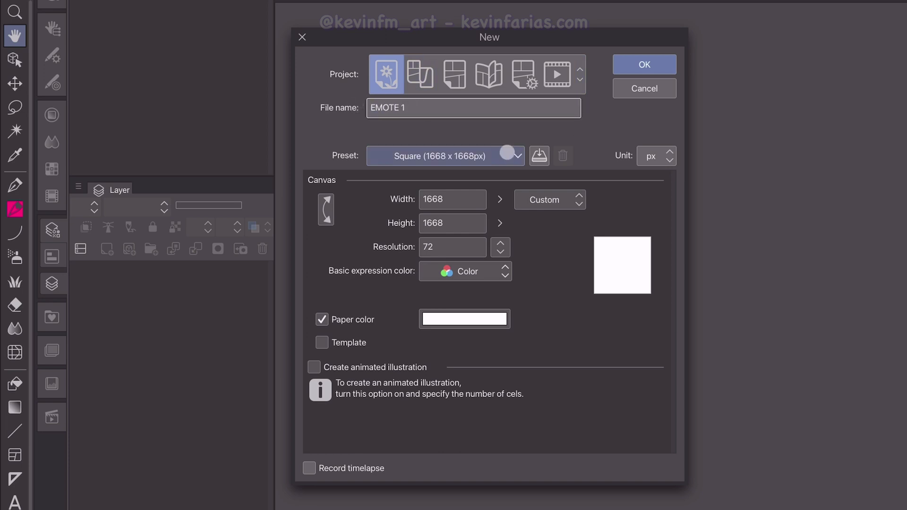
click(510, 156)
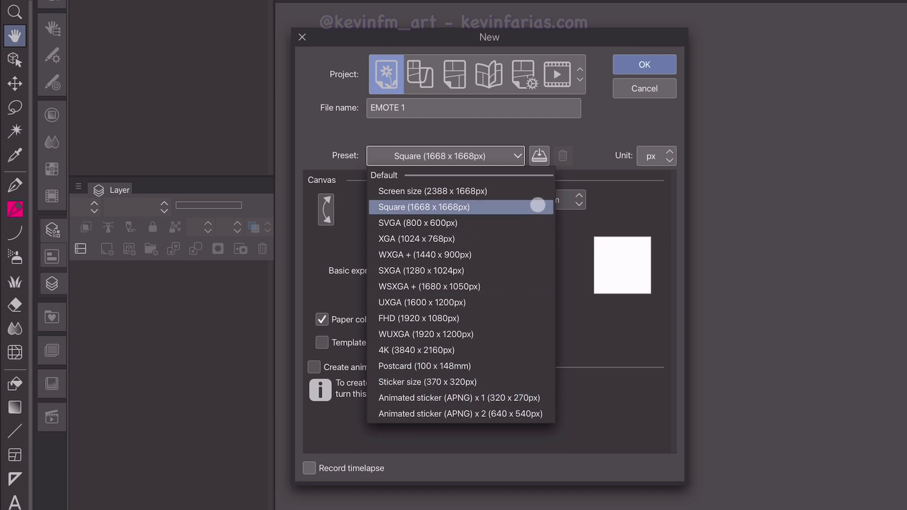
click(491, 207)
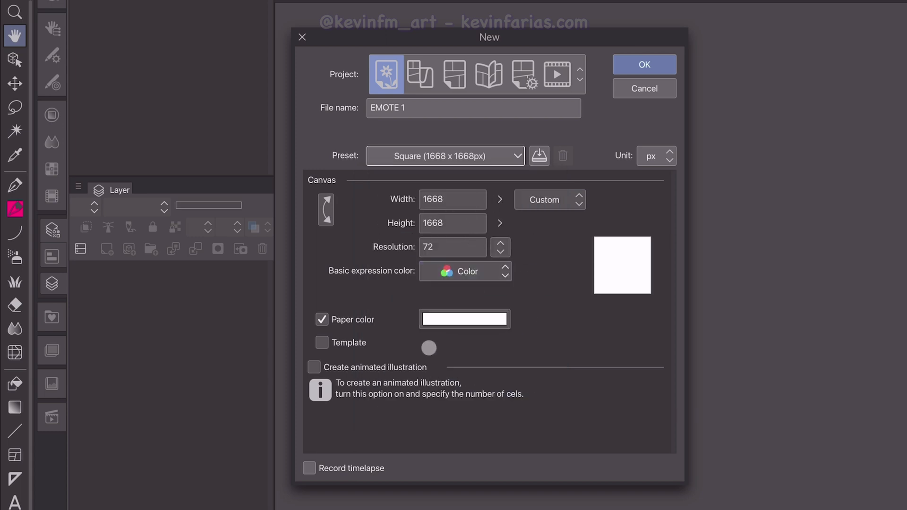
Step: Enable the animated illustration option with 8 cels at 8 fps and create the canvas
click(402, 367)
click(481, 386)
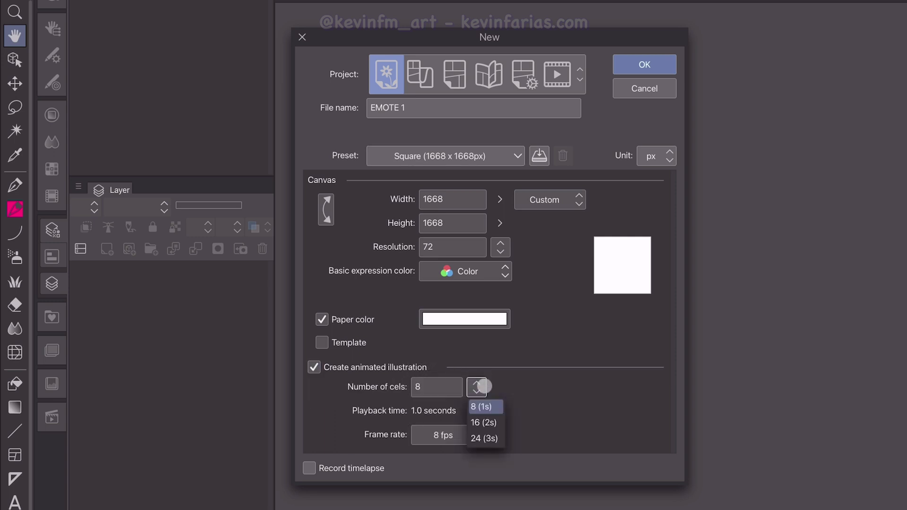
click(482, 386)
click(481, 434)
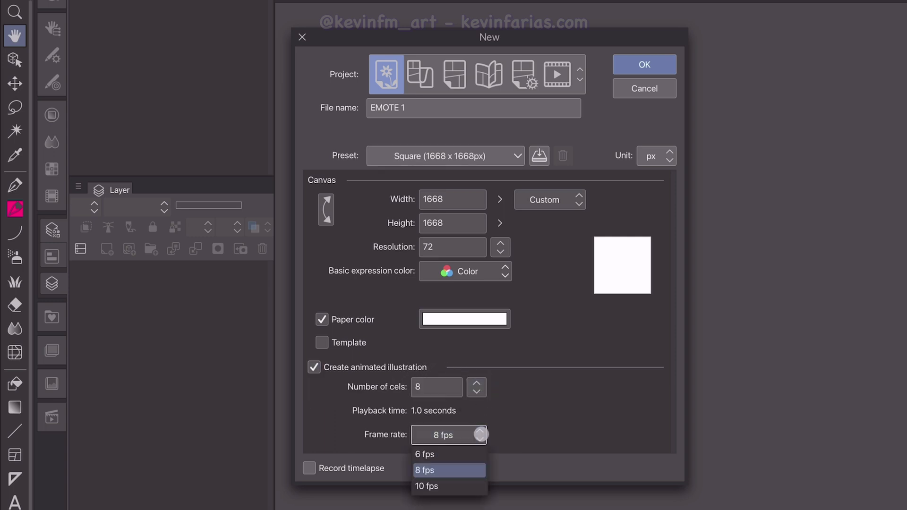
click(480, 435)
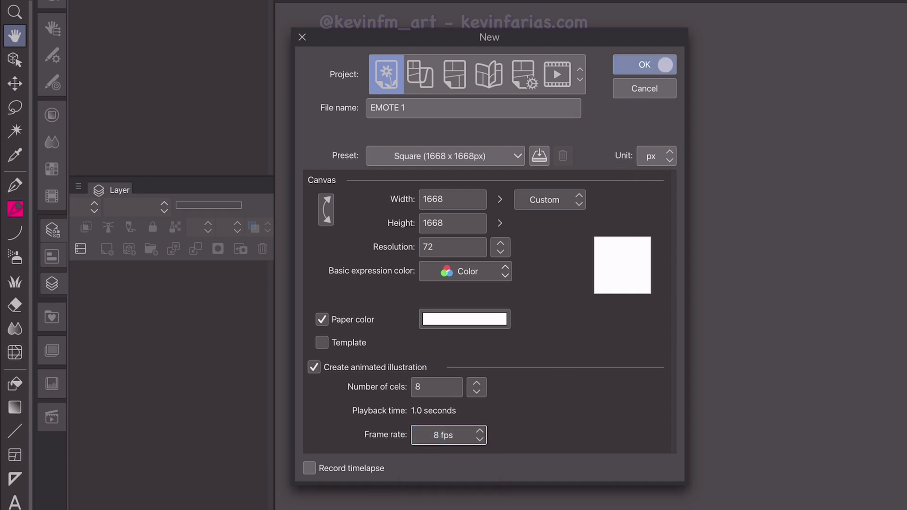
click(666, 64)
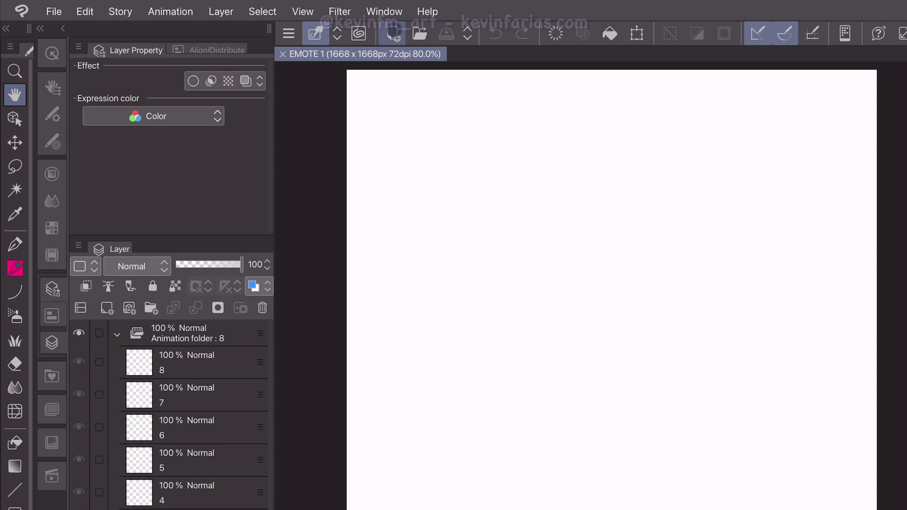
Step: Display the Timeline palette alongside the new EMOTE 1 canvas
click(391, 12)
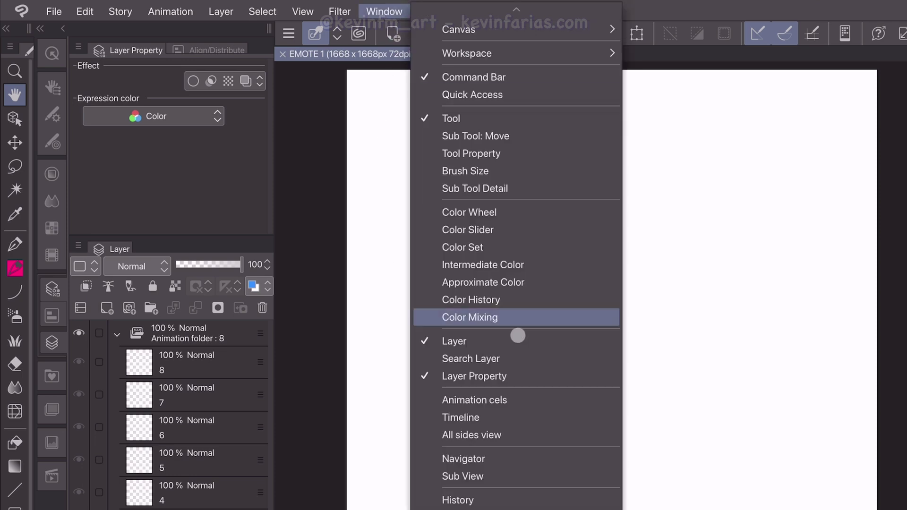
click(529, 418)
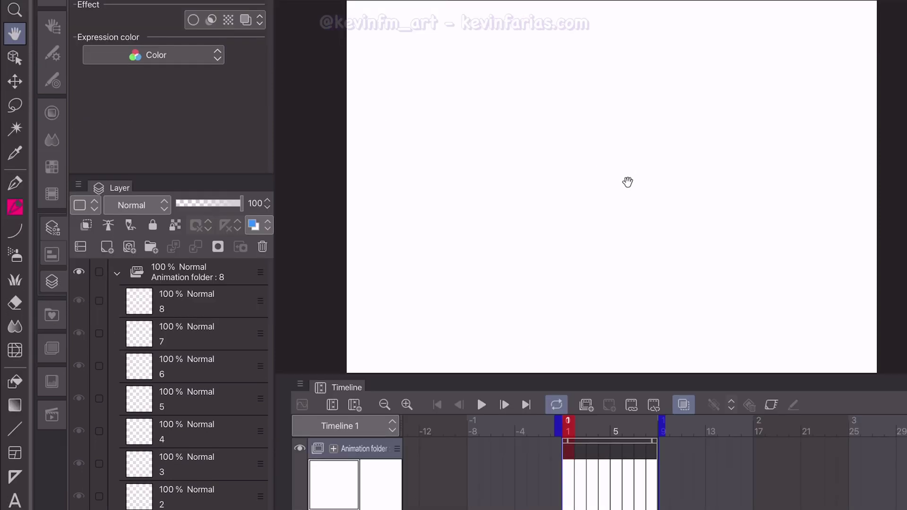
scroll(627, 182, down, 5)
scroll(628, 183, up, 1)
drag(646, 169, 646, 173)
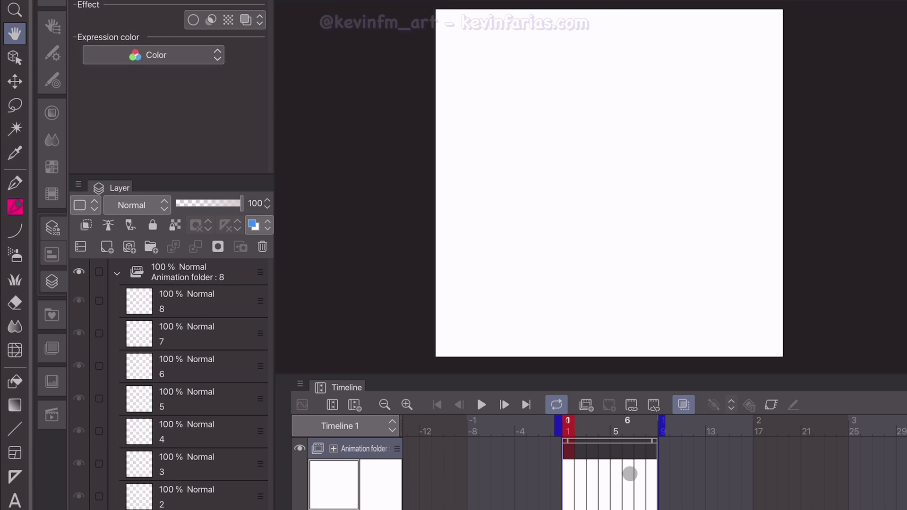
Step: Collapse the default animation folder and delete it, leaving only the Paper layer
click(118, 274)
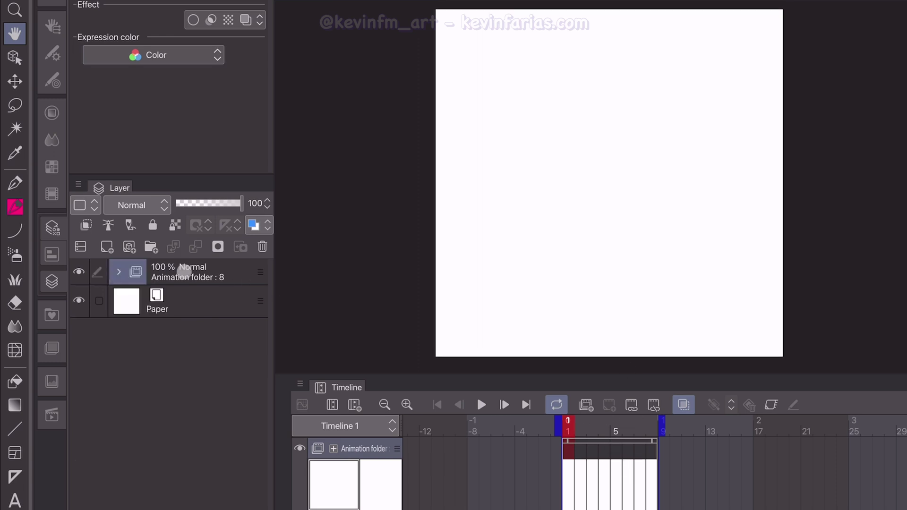
click(184, 272)
click(262, 247)
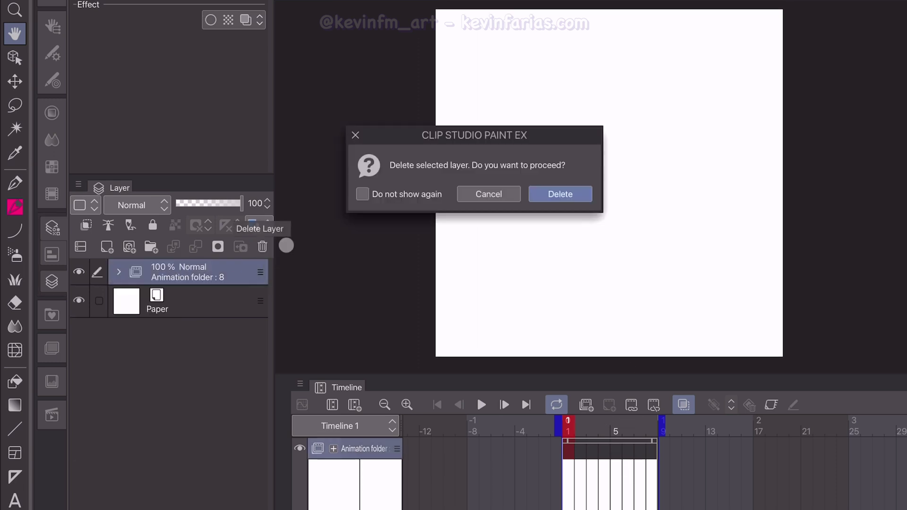
click(583, 192)
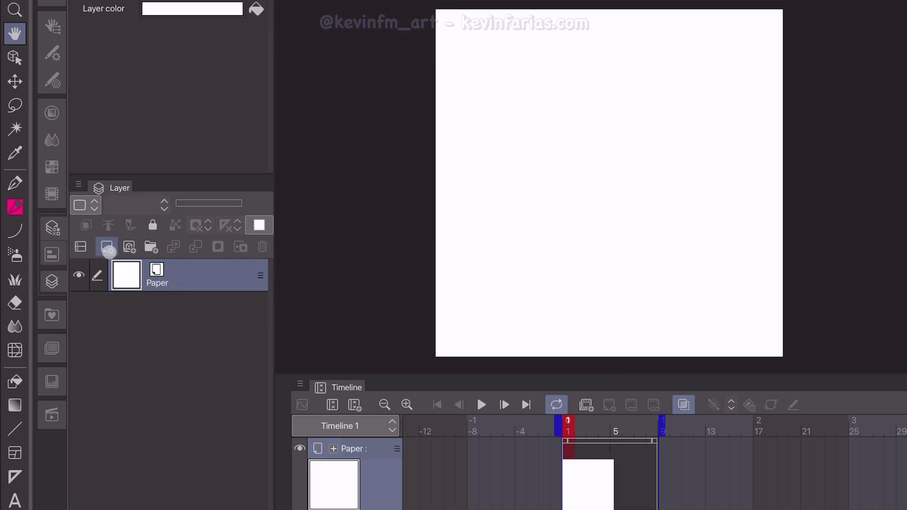
Step: Add a raster layer named SKETCH above the Paper layer and choose the pink-marked drawing tool
click(108, 247)
double_click(180, 280)
text(SKETCH)
key(Return)
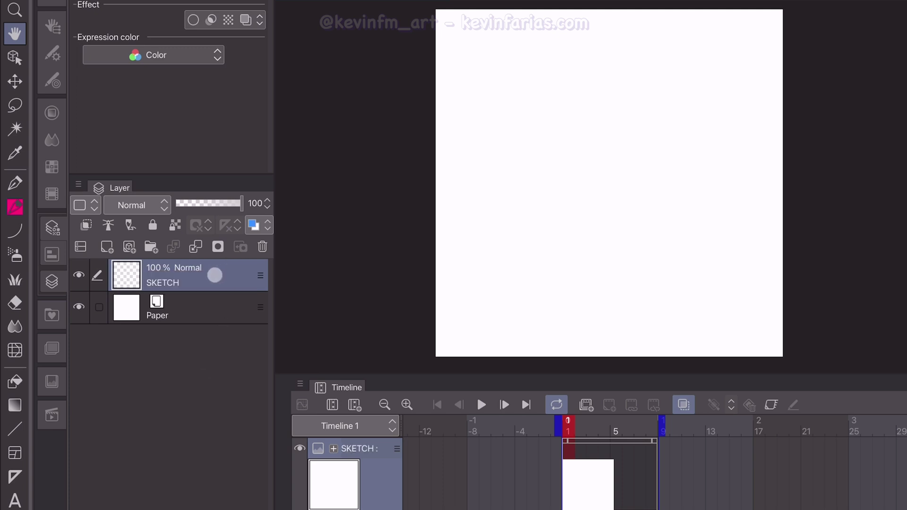
click(15, 206)
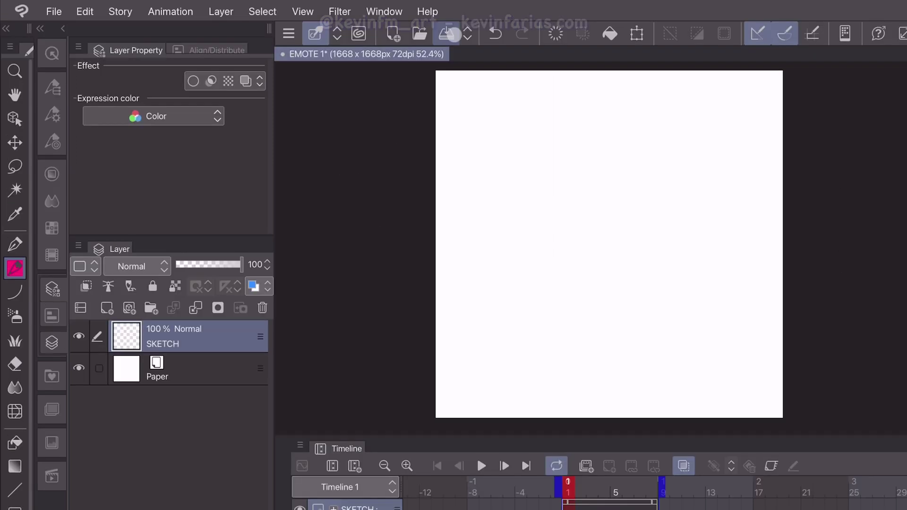
Step: Save the file as EMOTE 1 in CLIP STUDIO FORMAT inside the EMOTE 1 folder
click(54, 12)
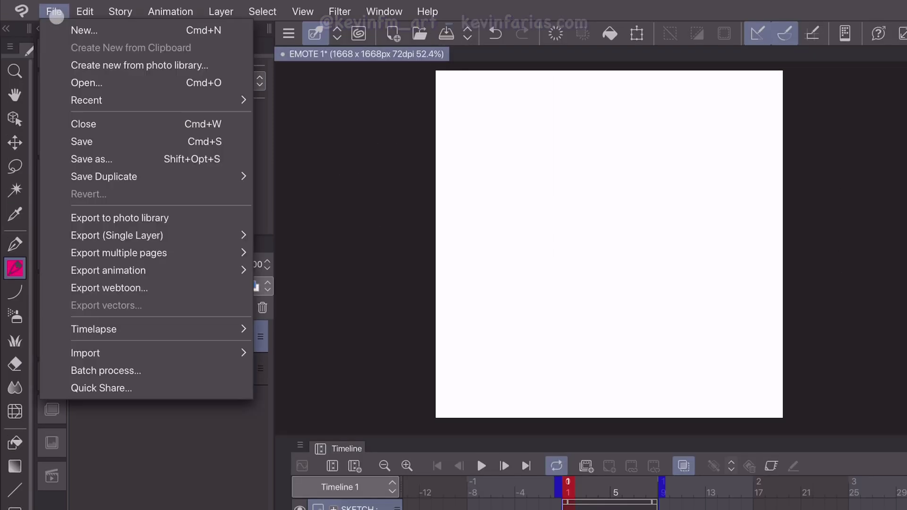
click(135, 156)
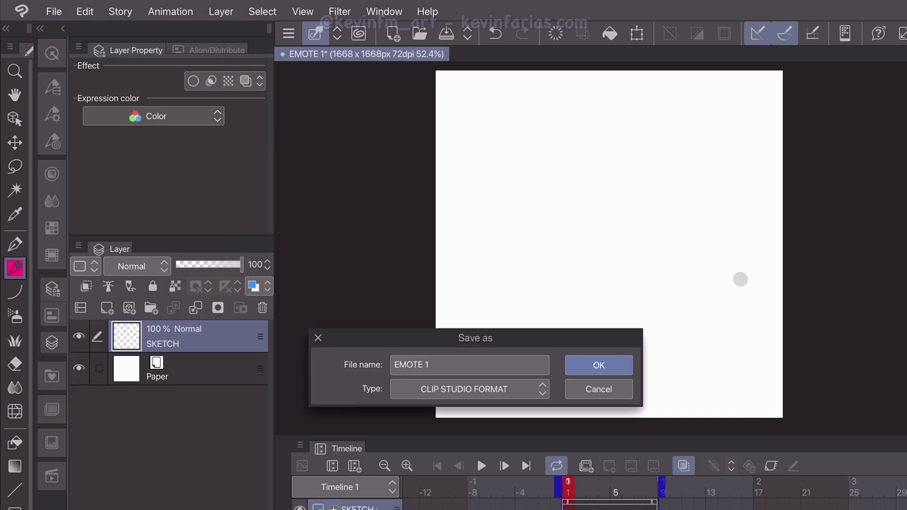
click(599, 361)
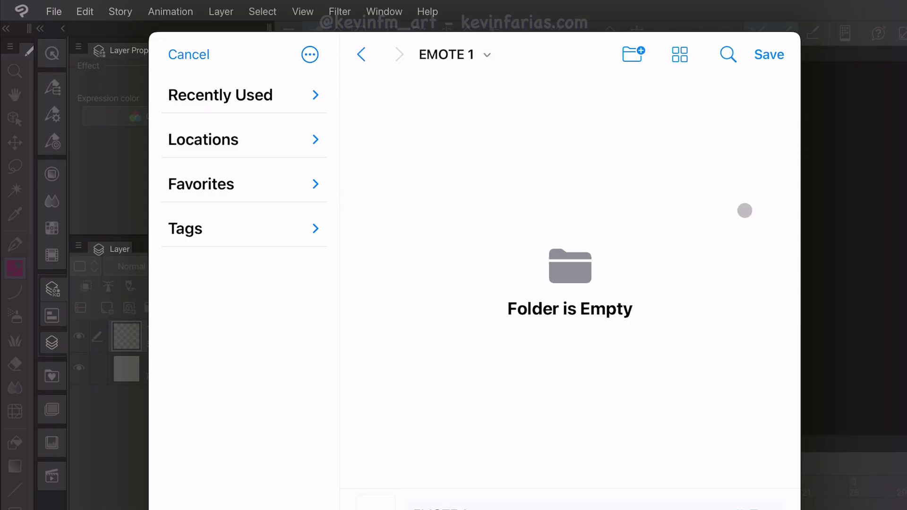
click(769, 55)
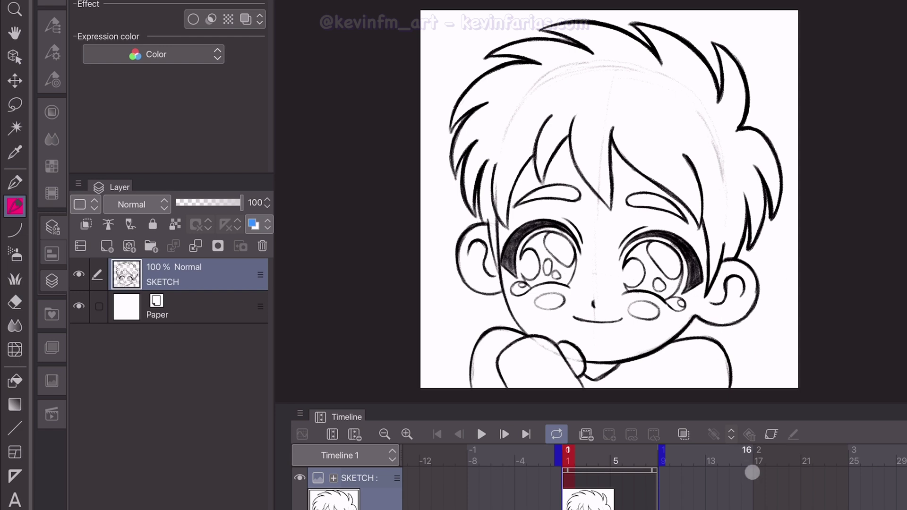
Step: Create a new animation folder above the SKETCH layer in the timeline and name it ANIMATION
click(406, 434)
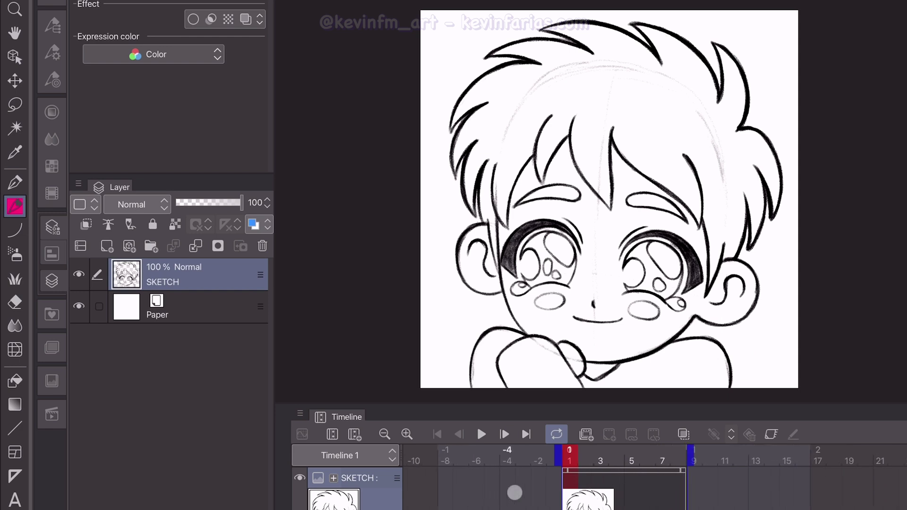
click(406, 435)
click(407, 435)
click(407, 434)
click(407, 434)
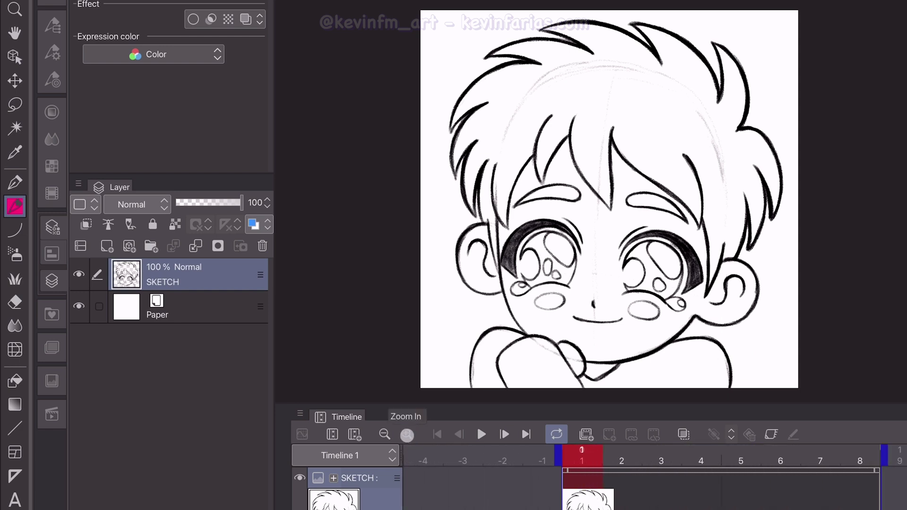
scroll(524, 489, right, 1)
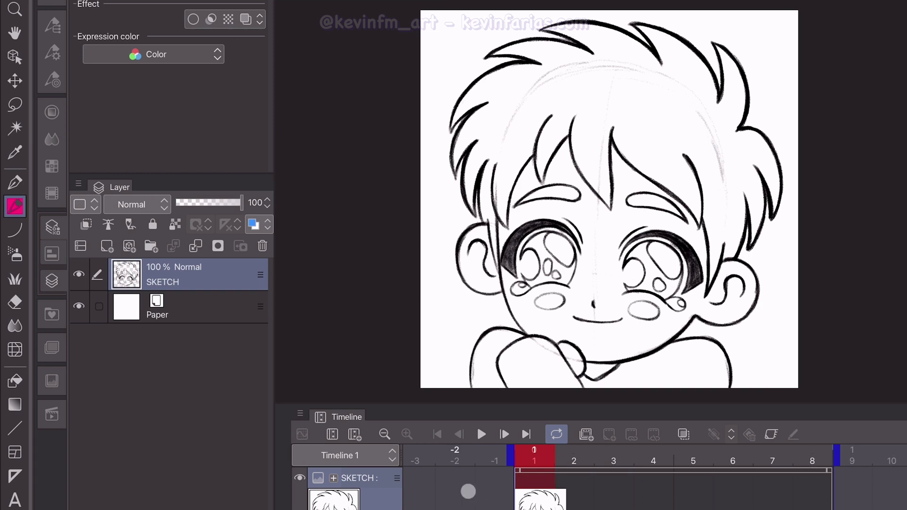
scroll(716, 492, right, 3)
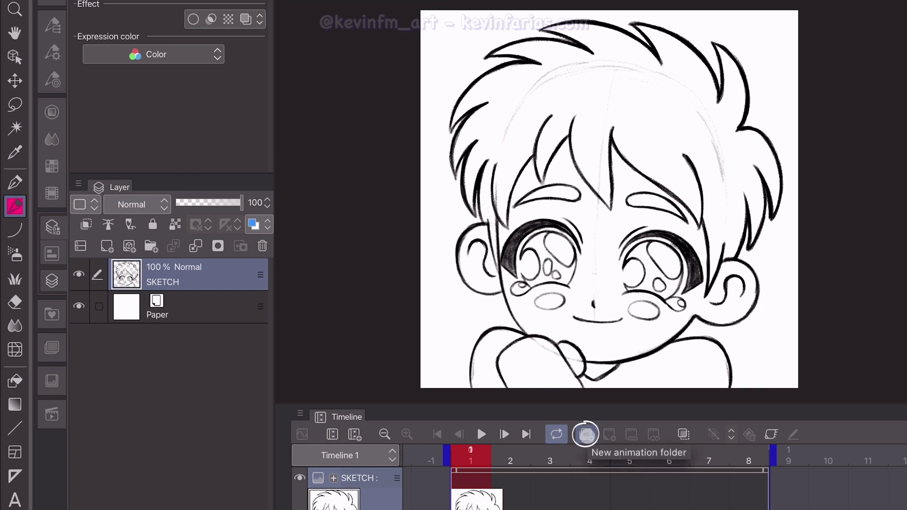
click(586, 434)
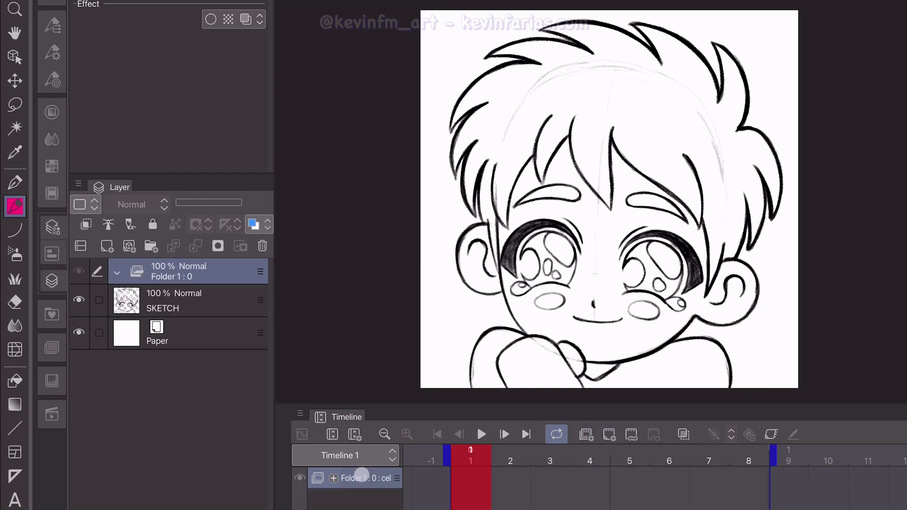
double_click(357, 477)
text(ANIMATION)
key(Return)
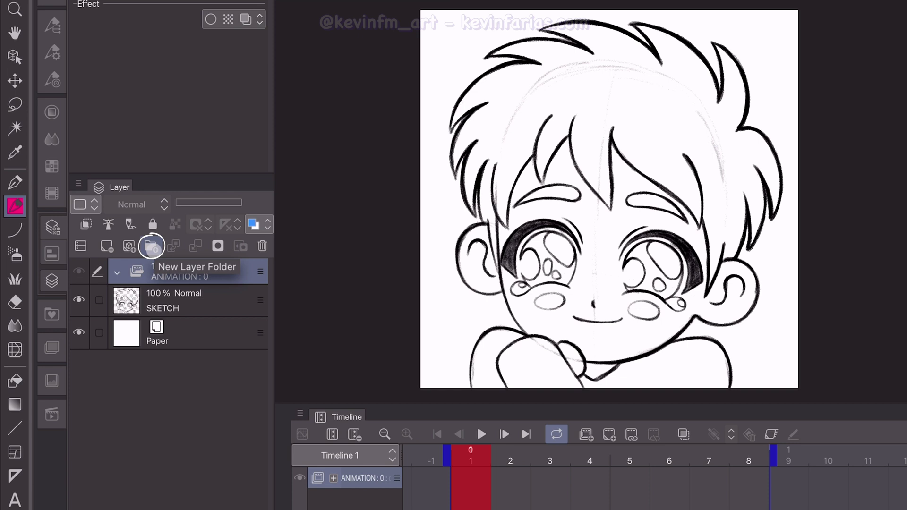
Step: Add a layer folder inside ANIMATION holding two raster layers, a vector layer above them and another raster layer above that
click(152, 249)
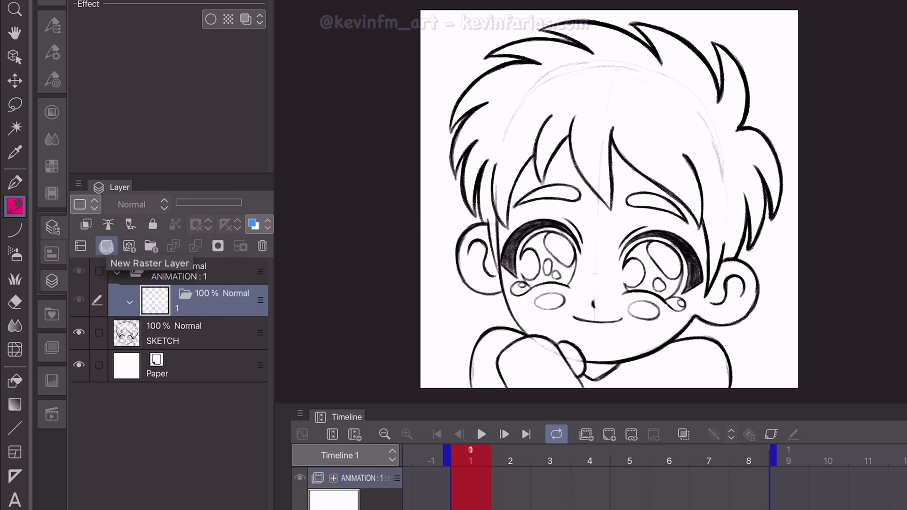
double_click(106, 247)
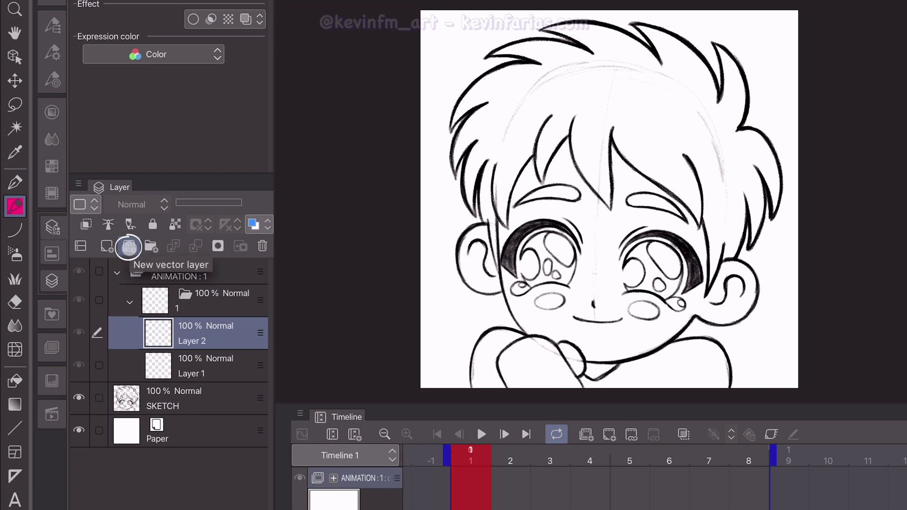
click(128, 247)
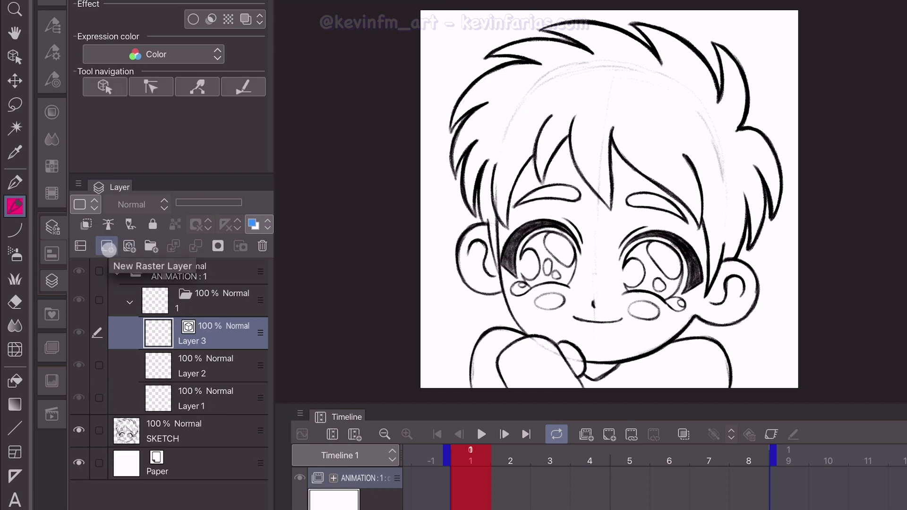
click(107, 246)
Step: Rename the lowest raster layer in folder 1 BASE, the raster layer above it SHADING and the vector layer LINE
double_click(207, 435)
text(BASE)
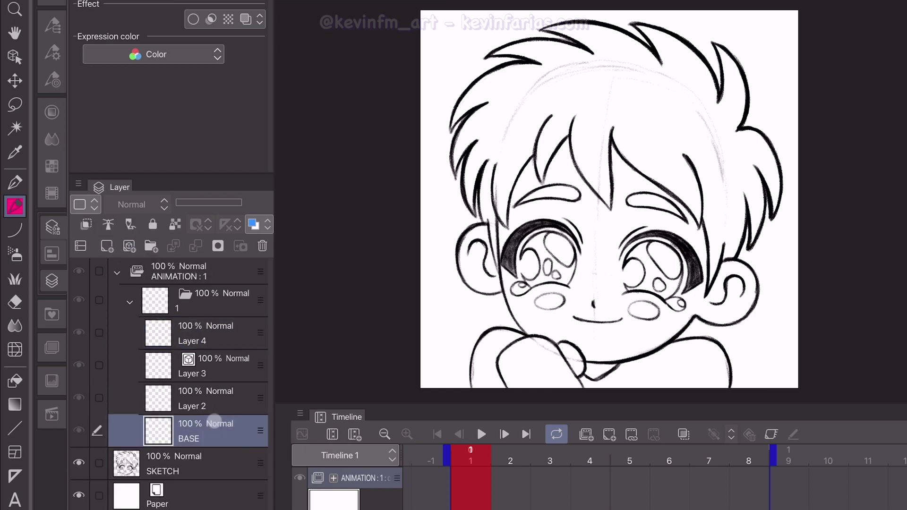
double_click(201, 404)
text(SHADING)
key(Return)
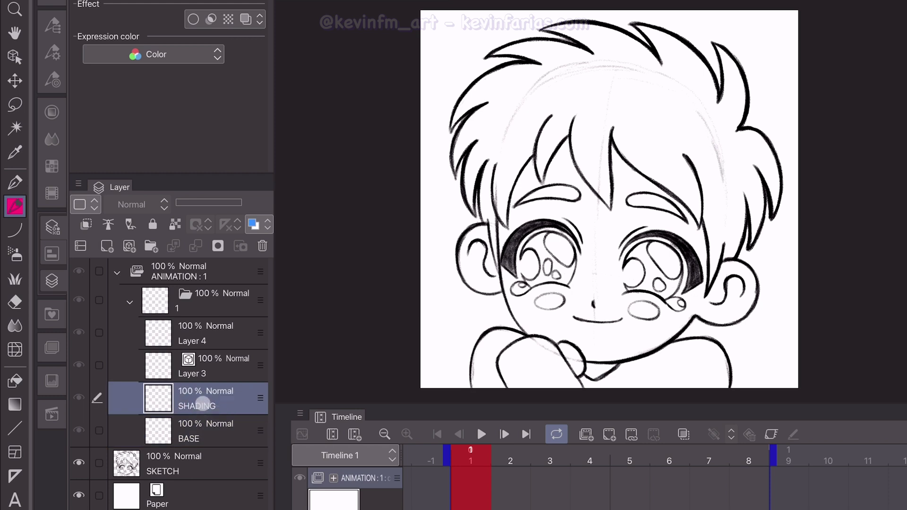
double_click(196, 373)
text(LINE)
key(Return)
Step: Rename the uppermost raster layer in folder 1 COLOR LINE and clip it to the LINE layer below
double_click(199, 340)
text(CO)
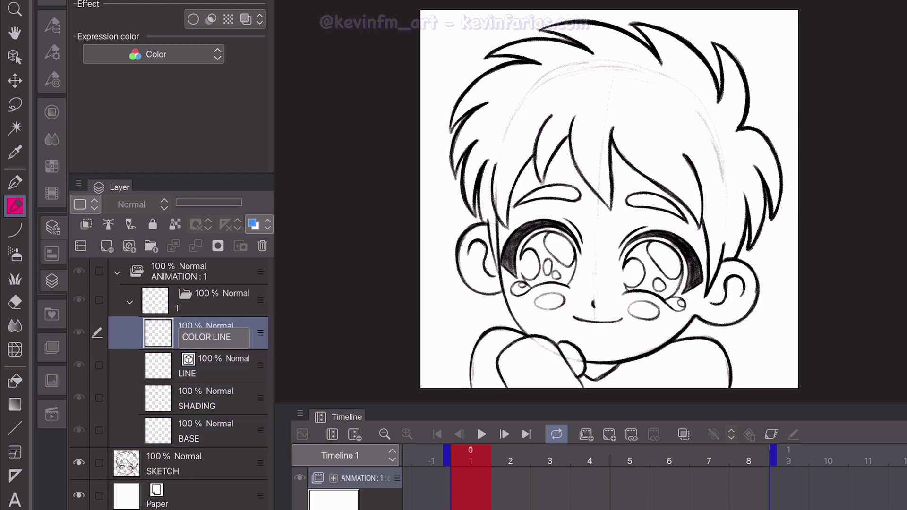
key(Return)
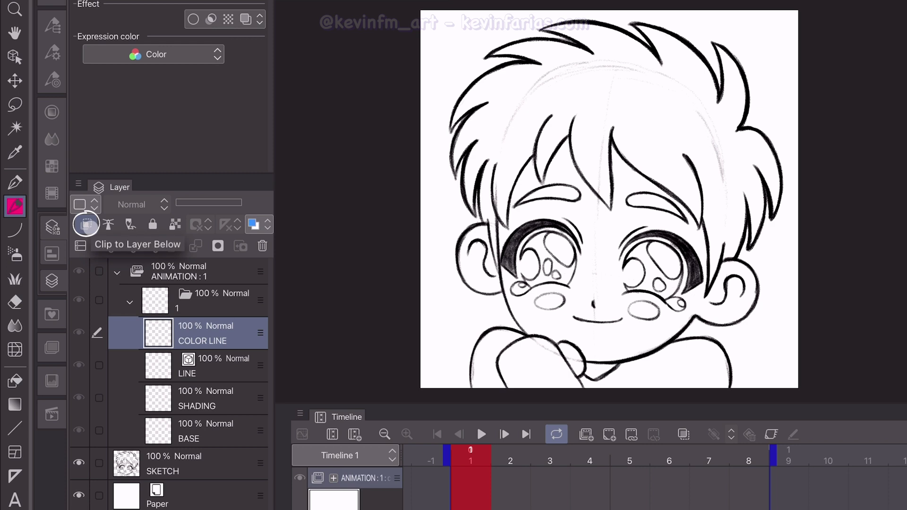
click(86, 224)
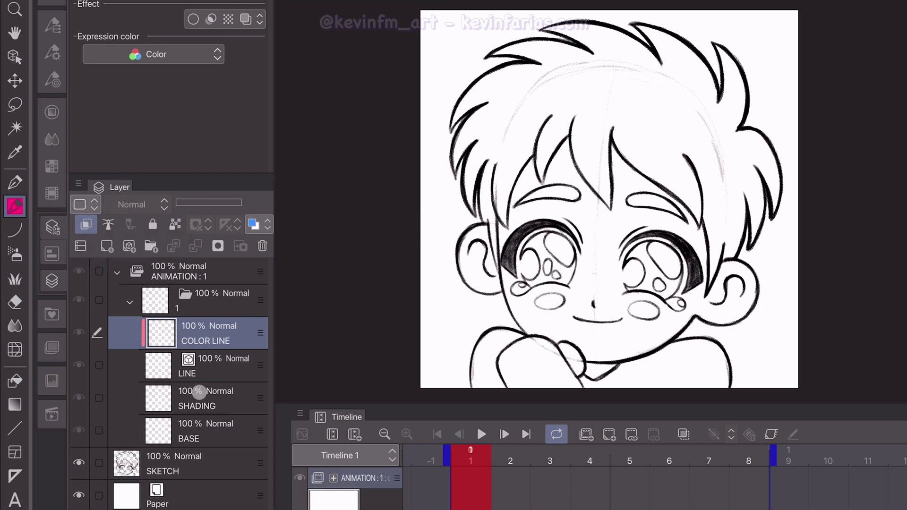
Step: With the LINE layer selected, assign cel 1 to frame 1 of the ANIMATION track
click(220, 364)
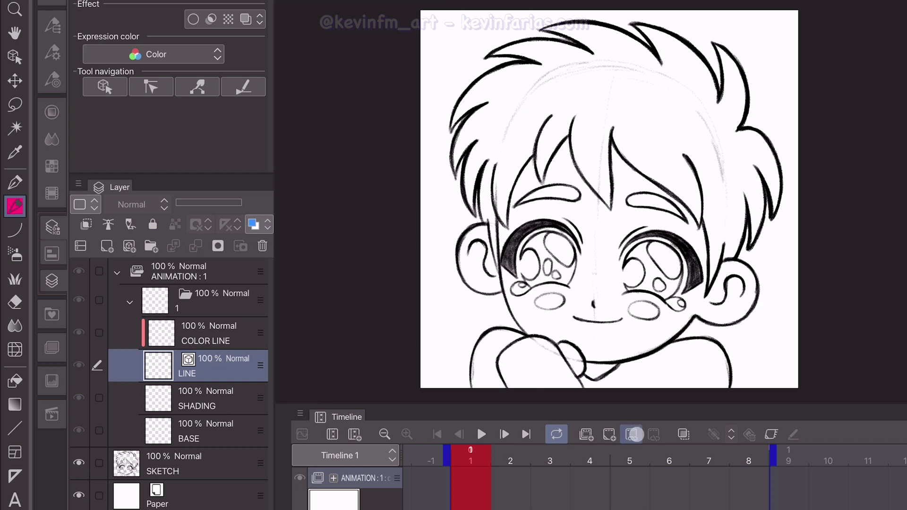
click(632, 434)
click(502, 135)
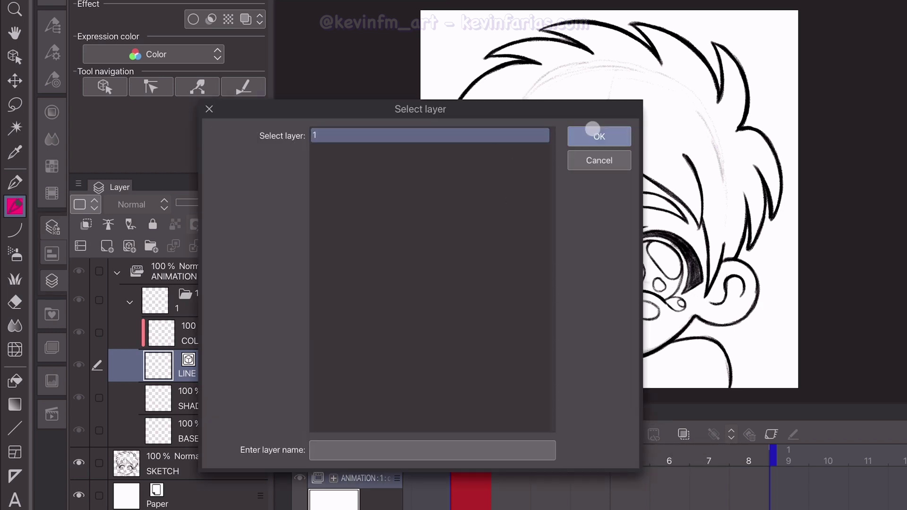
click(597, 135)
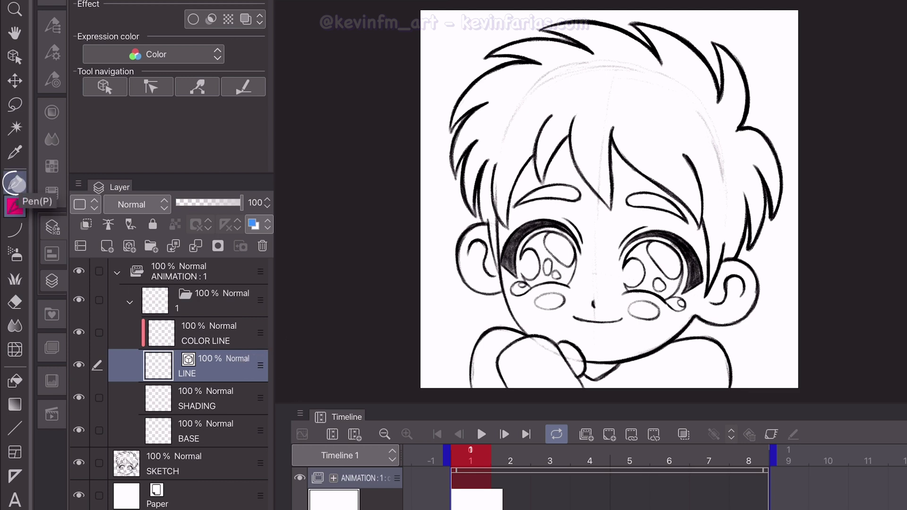
Step: Choose the Real G-Pen from the Pen sub tools
click(15, 182)
click(52, 26)
click(121, 119)
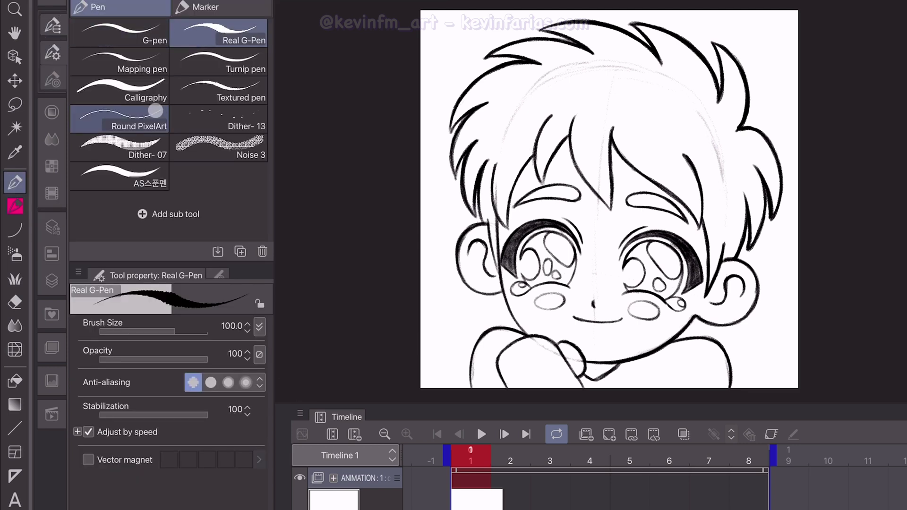
click(209, 34)
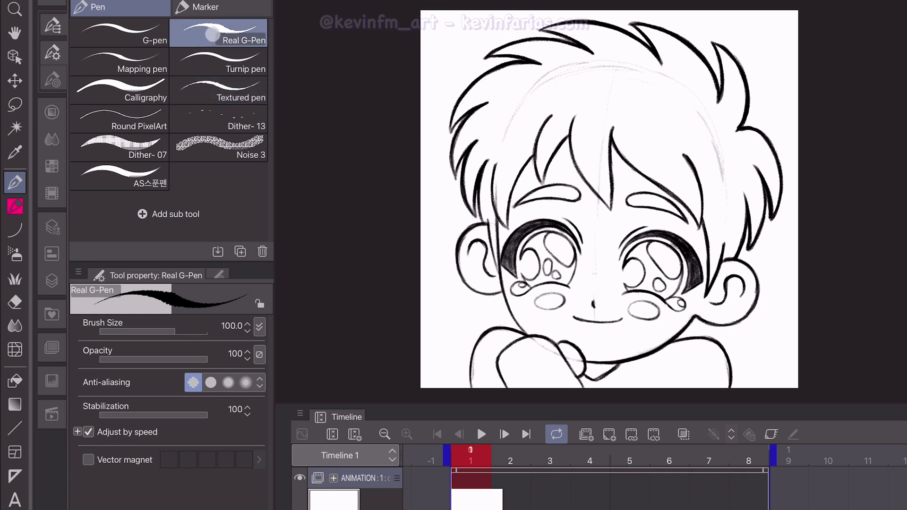
Step: Apply the blue layer color to the SKETCH layer at 25% opacity, and select the LINE layer in folder 1
click(52, 280)
click(224, 365)
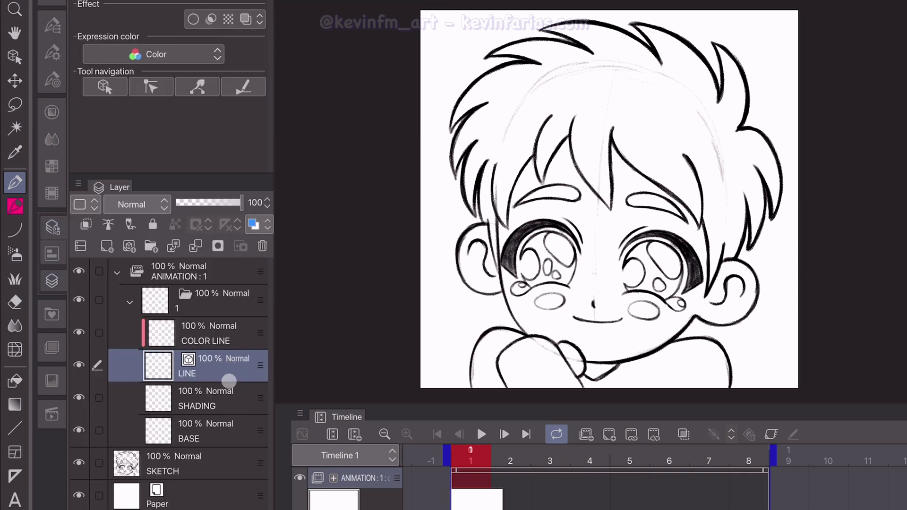
click(213, 463)
click(253, 225)
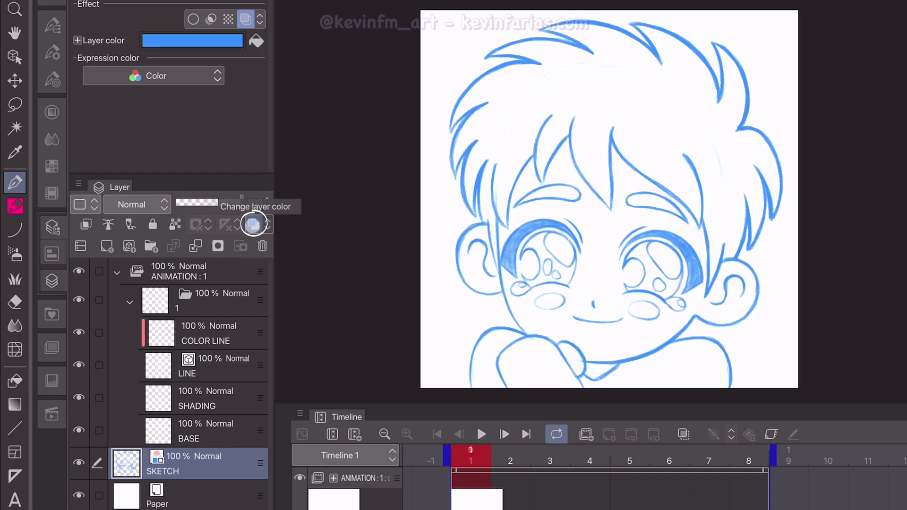
click(192, 202)
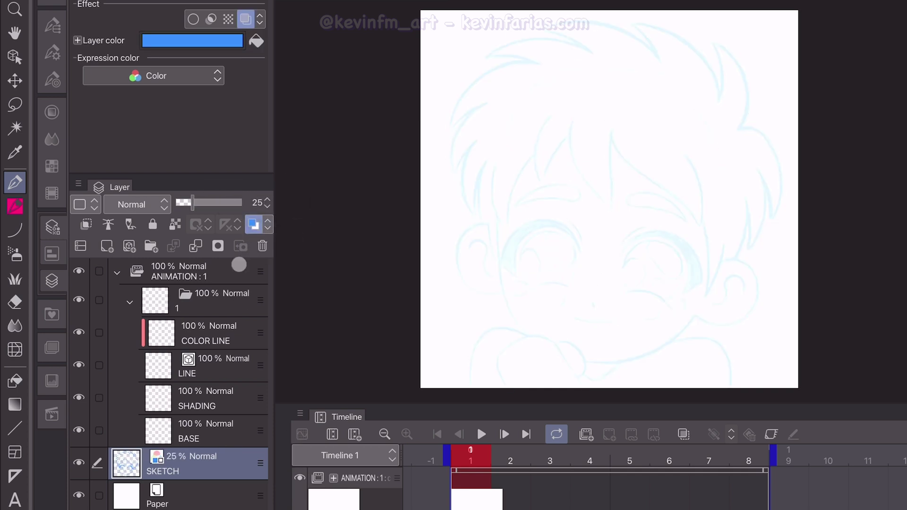
click(230, 365)
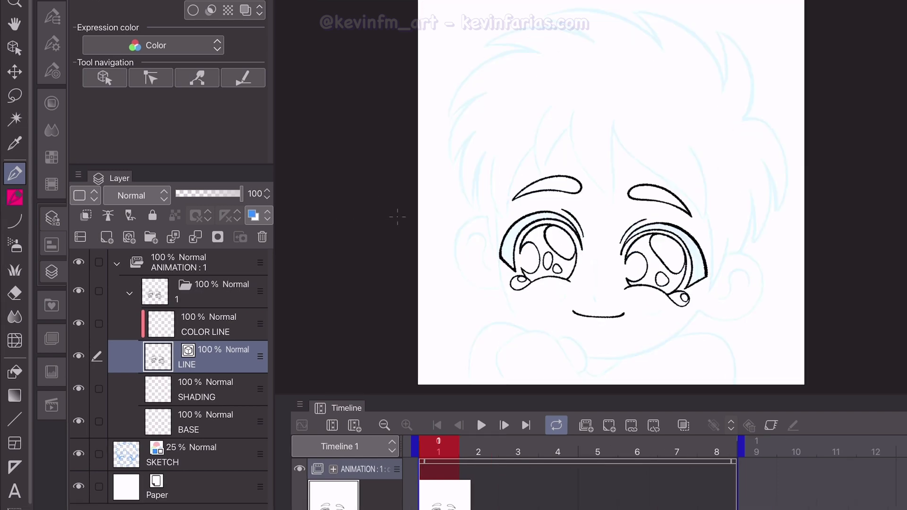
Step: Add a new animation cel at frame 2 of the ANIMATION track
click(479, 449)
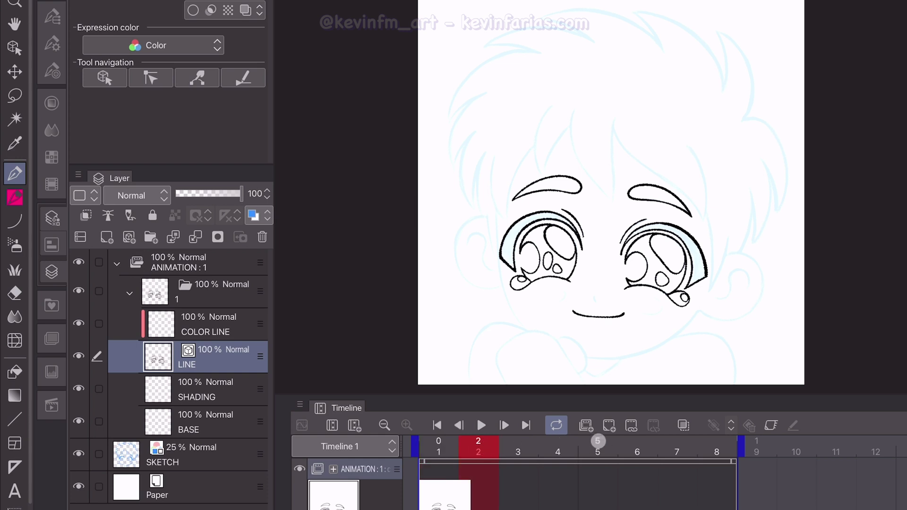
click(611, 428)
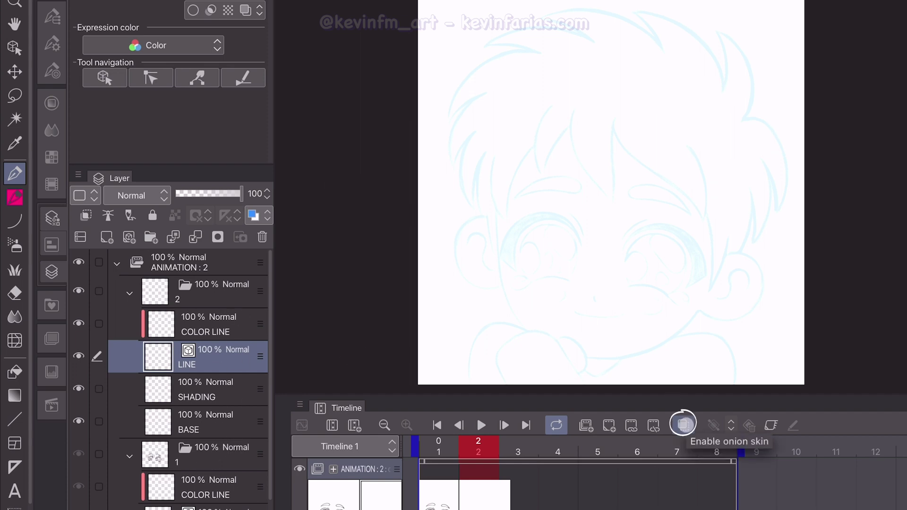
Step: Enable onion skin and ink frame 2's eyebrows, eyes, tears and mouth over the first cel, with reshaped eye highlights
click(683, 424)
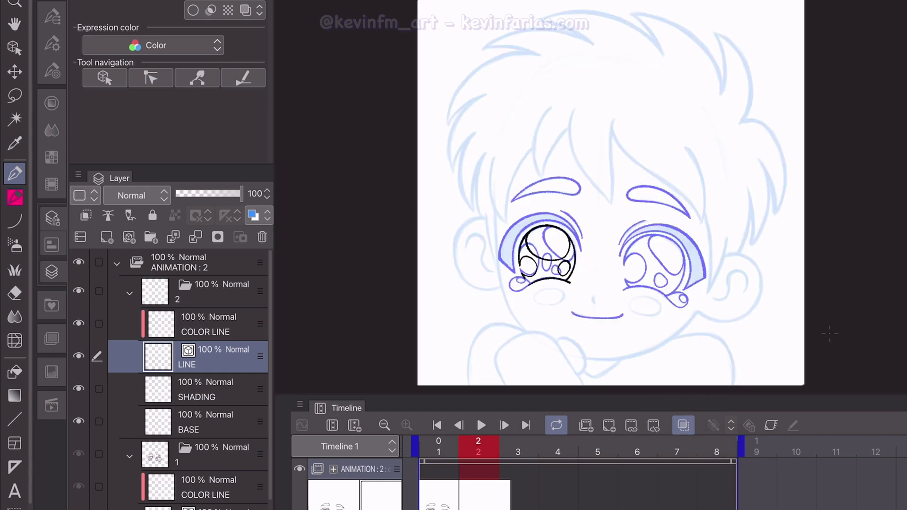
drag(500, 259, 582, 250)
drag(624, 283, 686, 302)
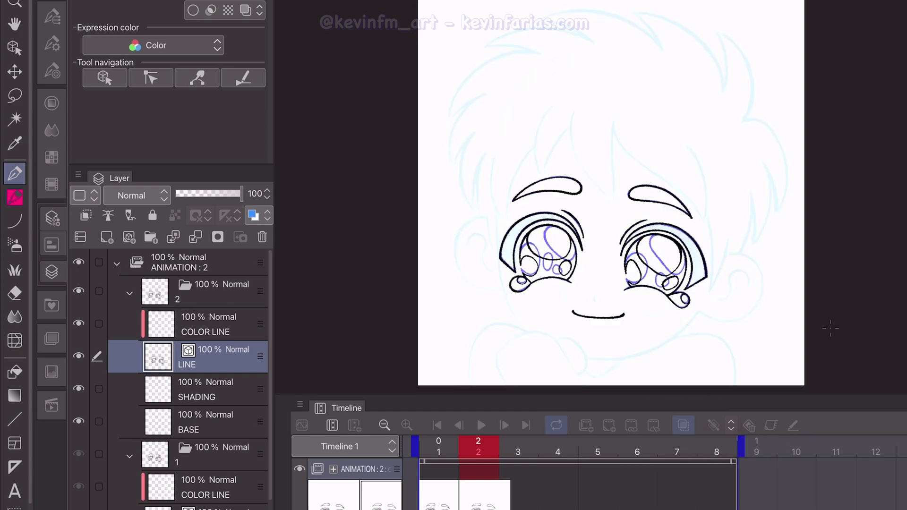
Step: Collapse the ANIMATION folder in the layer list and shorten the timeline's playback range to end at frame 2
click(116, 263)
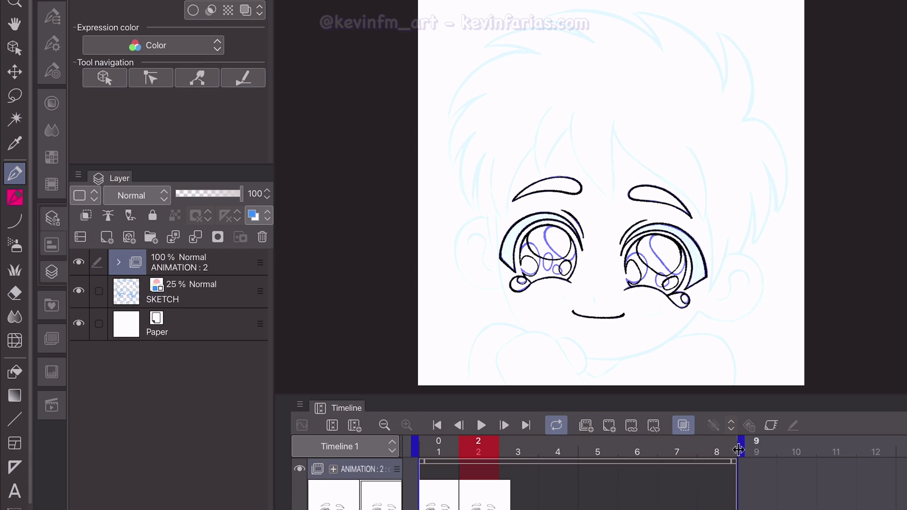
drag(722, 448, 503, 448)
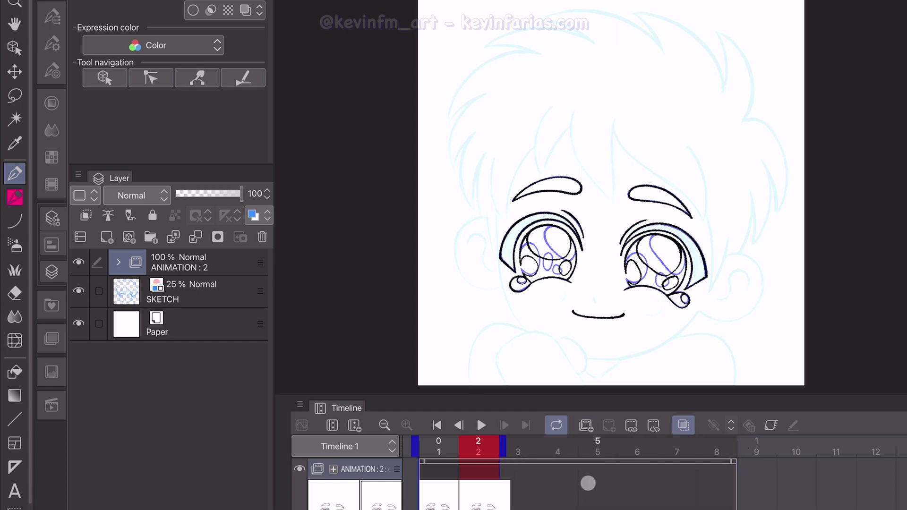
scroll(587, 483, left, 5)
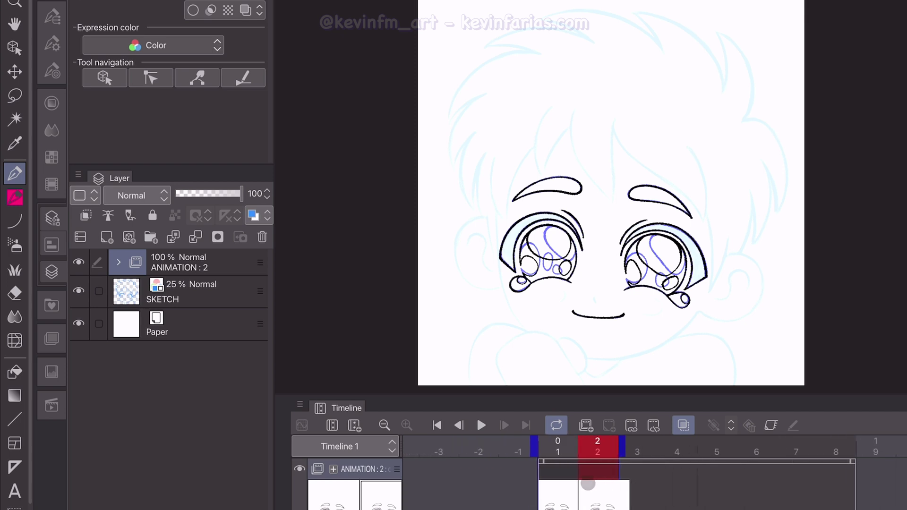
scroll(588, 483, left, 1)
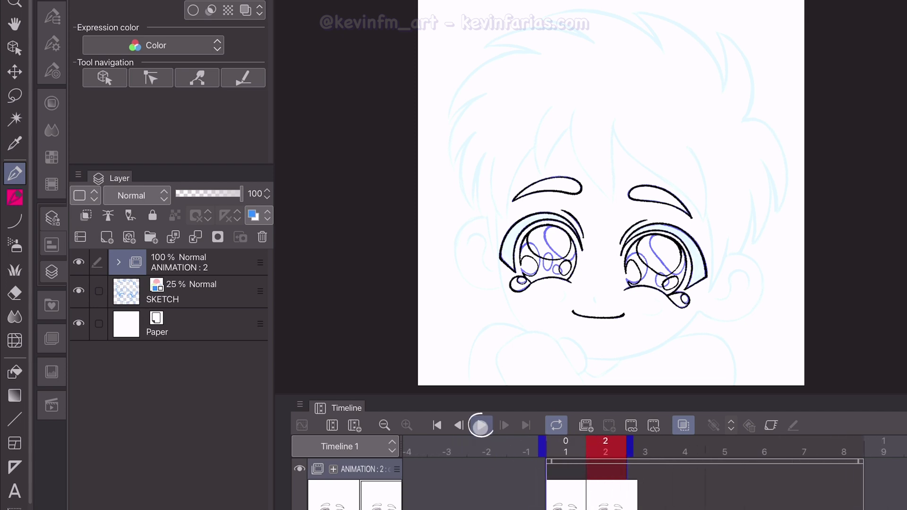
Step: Play the two-frame loop, stop playback and turn off onion skin
click(482, 425)
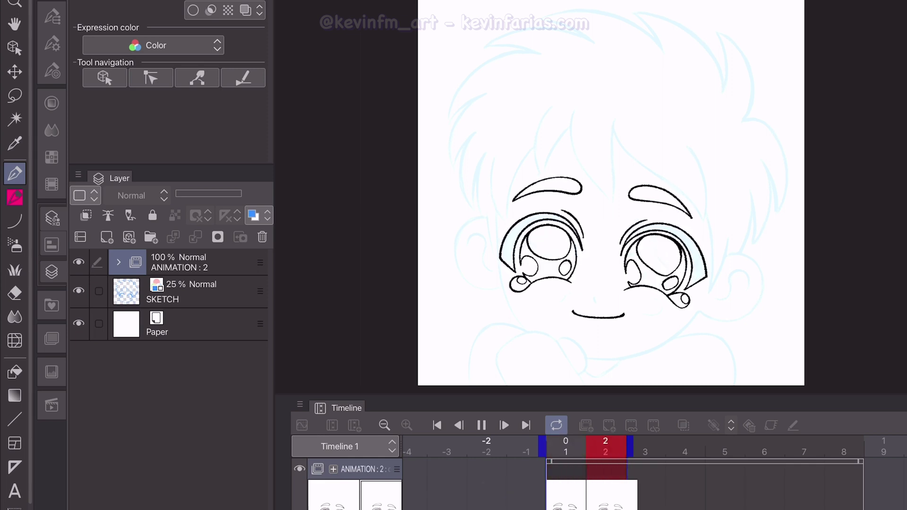
click(481, 425)
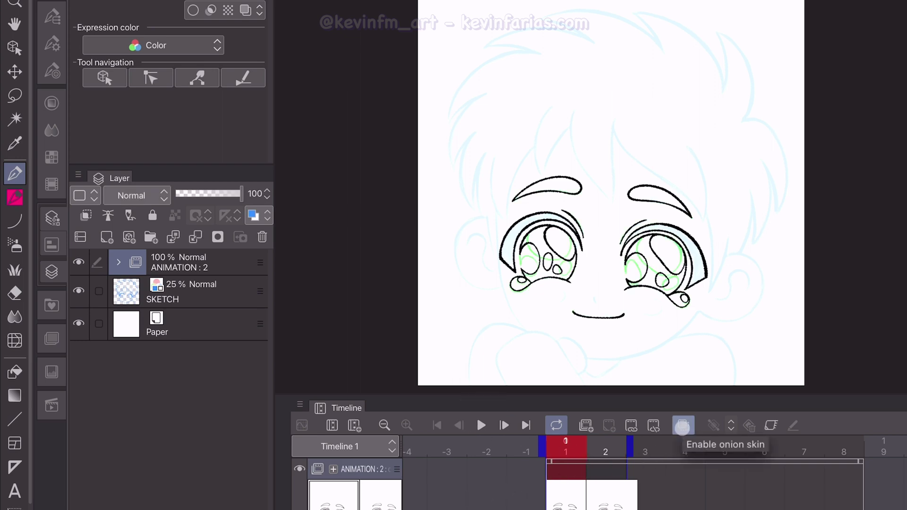
click(683, 426)
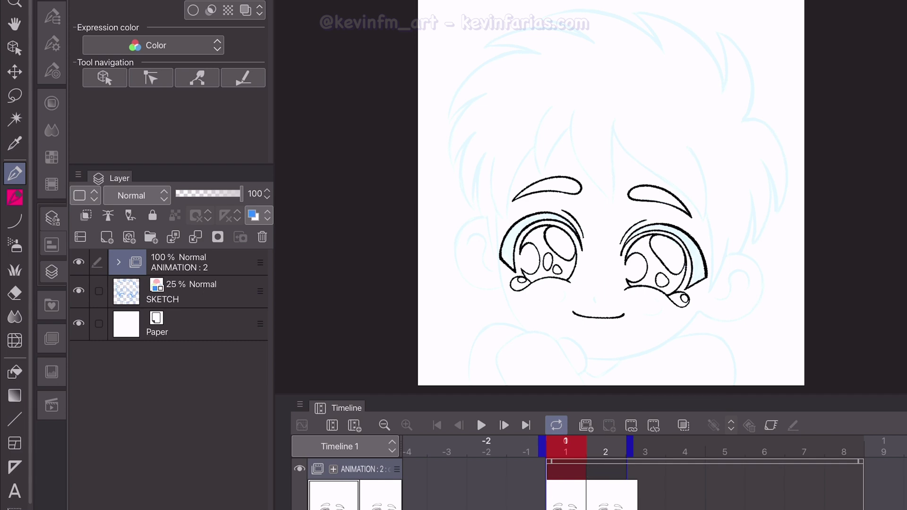
Step: Create a layer folder directly above the SKETCH layer and name it BODY
click(197, 295)
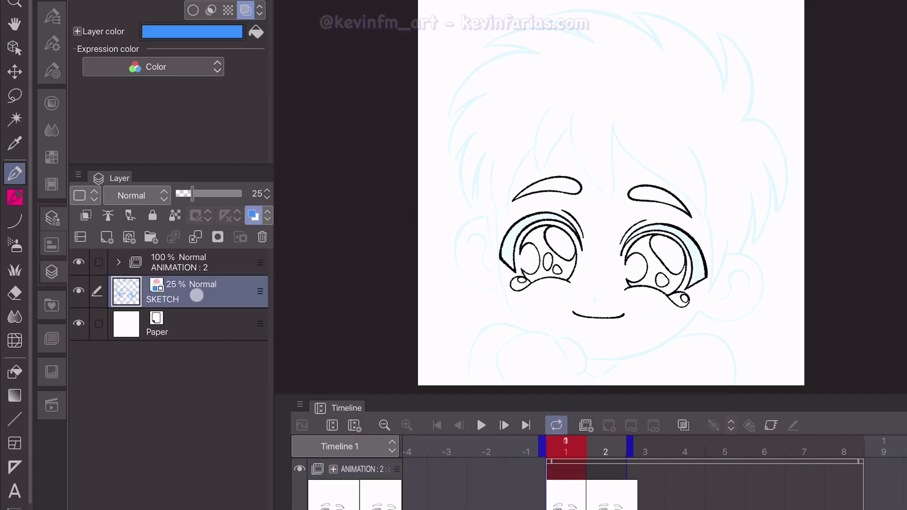
click(150, 237)
double_click(165, 293)
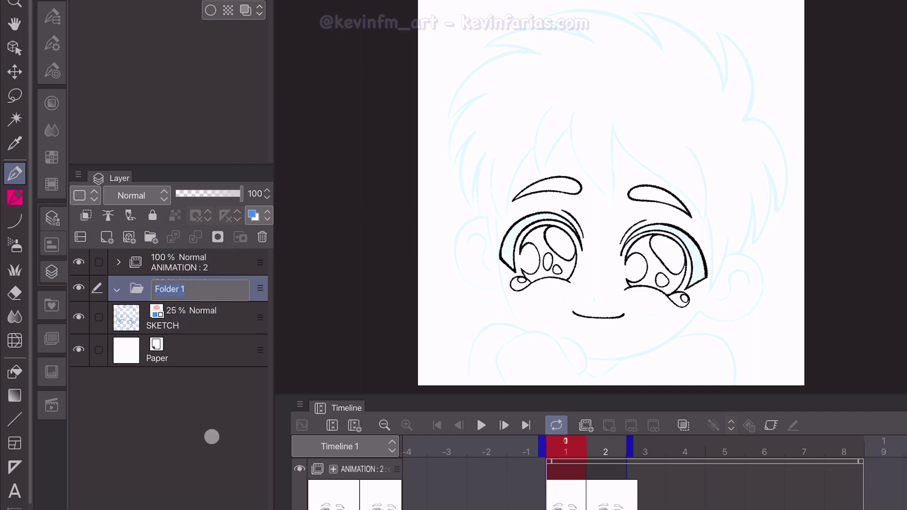
text(BODY)
key(Return)
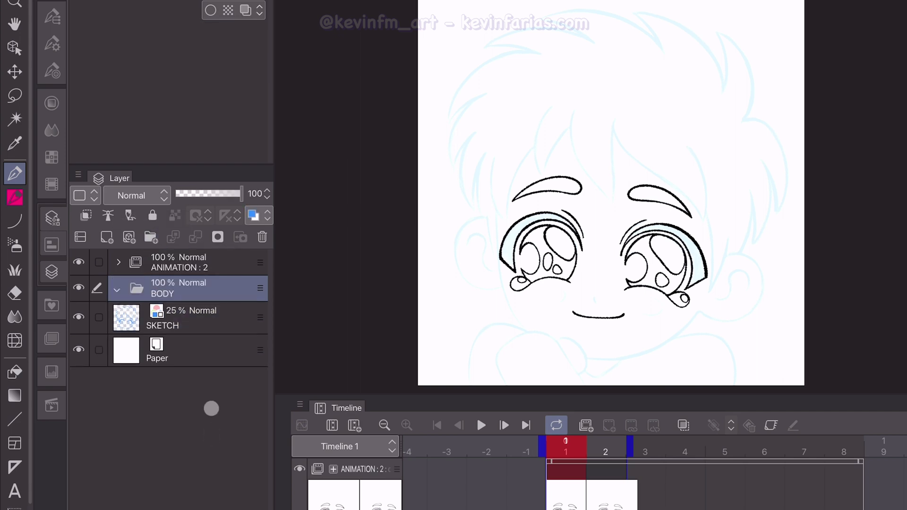
Step: Add two raster layers inside BODY, a vector layer above them and another raster layer on top
click(107, 238)
click(107, 237)
click(129, 237)
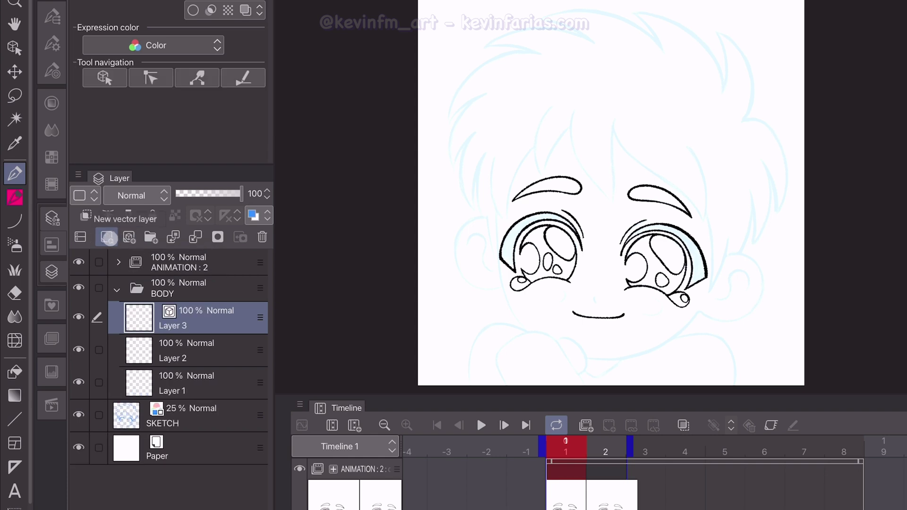
click(107, 237)
Step: Rename BODY's lowest raster layer BASE, the raster layer above it SHADING and the vector layer LINE
double_click(193, 418)
text(BASE)
key(Return)
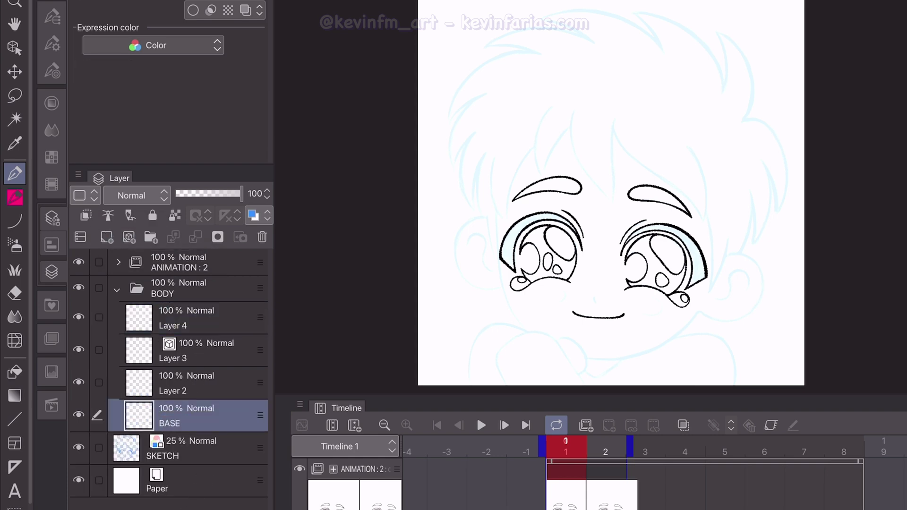
double_click(182, 391)
text(SHADING)
key(Return)
double_click(188, 359)
text(LINE)
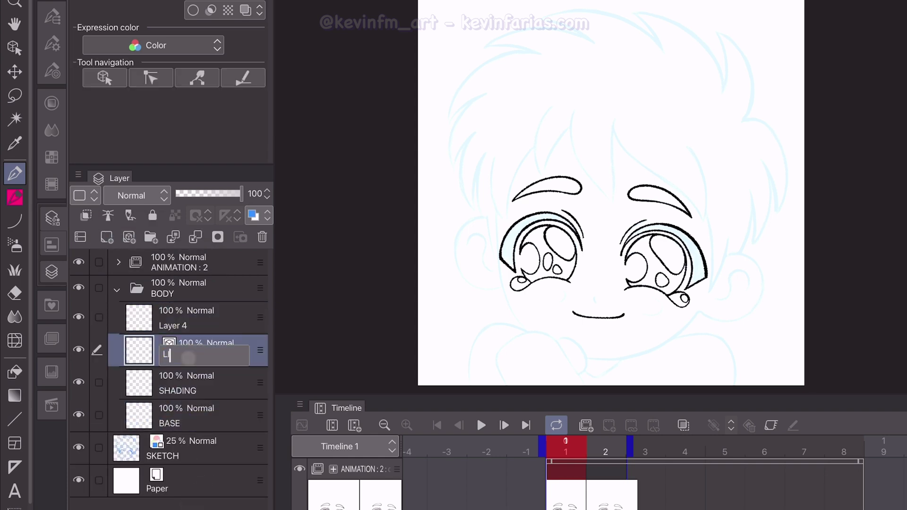
key(Return)
Step: Rename BODY's uppermost raster layer COLOR LINE and clip it to the LINE layer below
double_click(208, 324)
text(COLOR LINE)
key(Return)
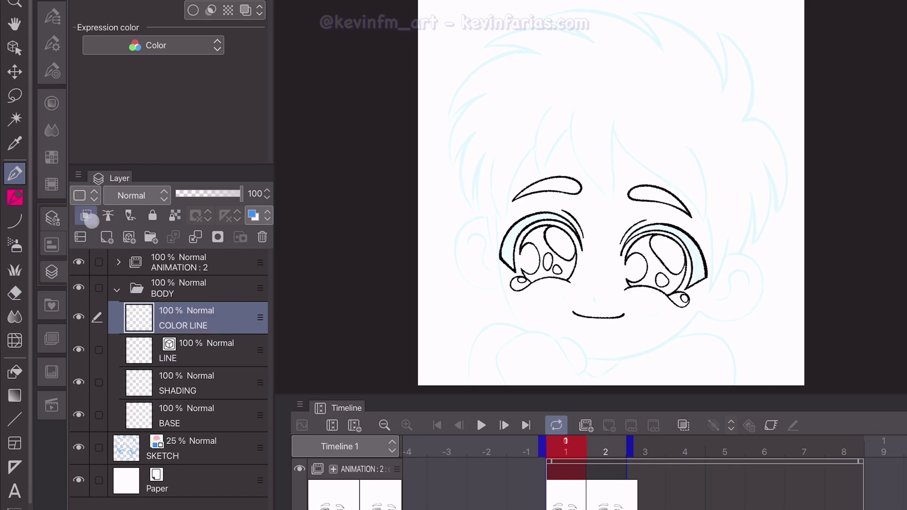
click(86, 216)
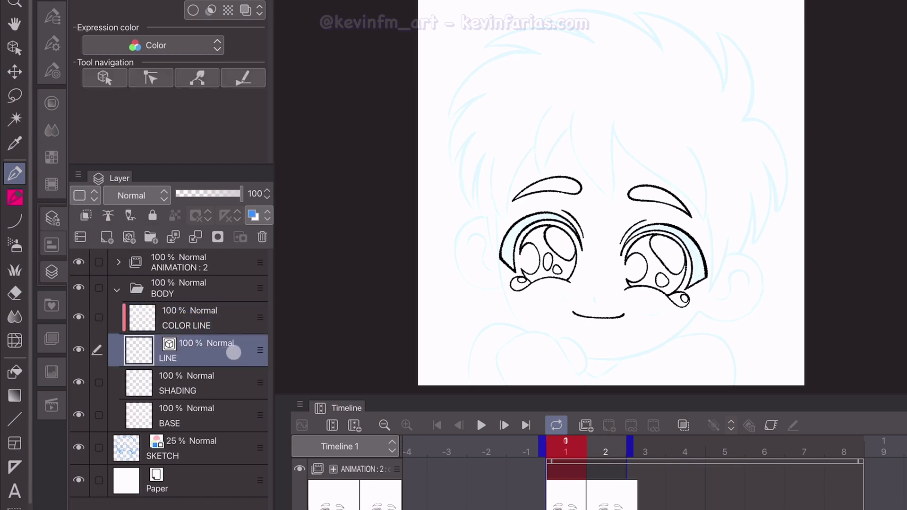
Step: Trim the ANIMATION track's clip to end at frame 2 and give the ANIMATION folder the yellow palette color
drag(863, 460, 625, 461)
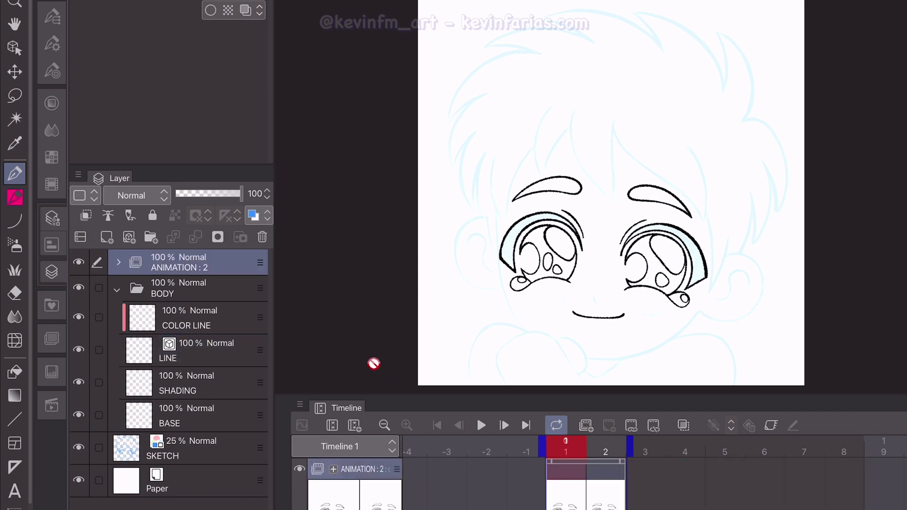
click(79, 195)
click(132, 266)
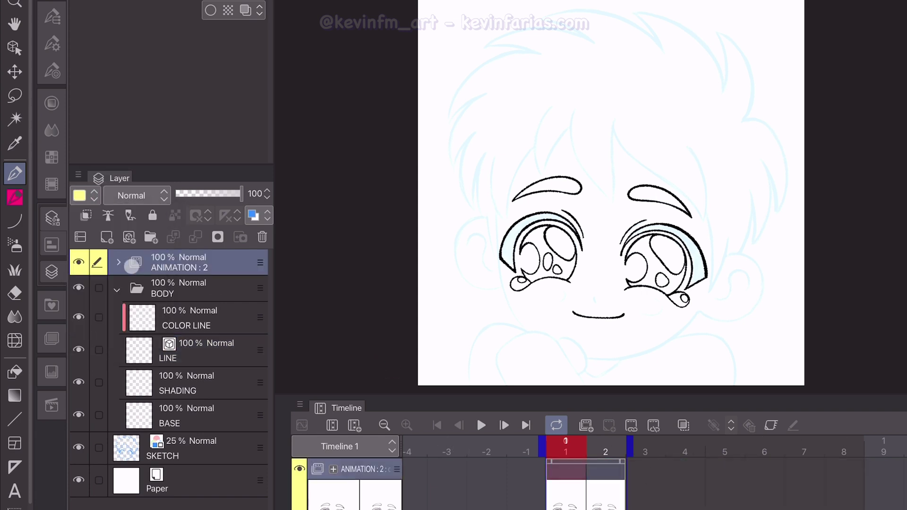
Step: Give the BODY folder the green palette color and select its LINE layer
click(193, 289)
click(94, 195)
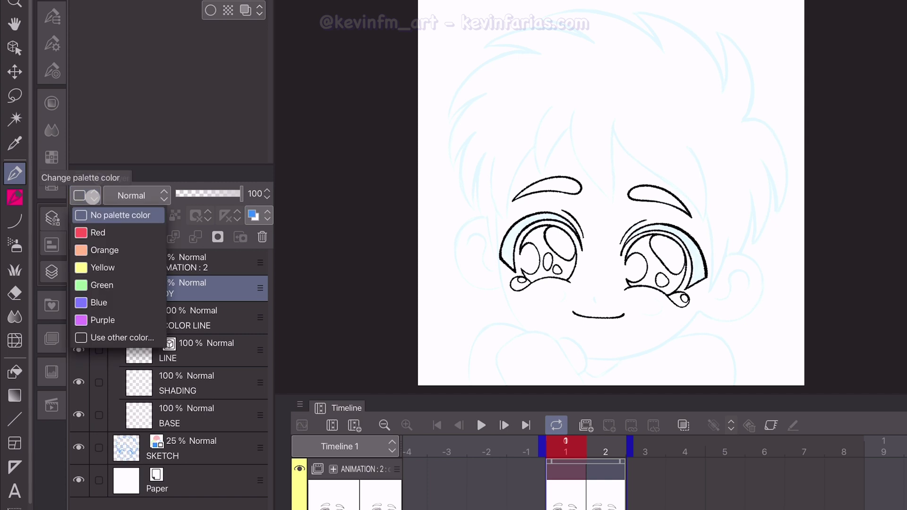
click(103, 285)
click(218, 352)
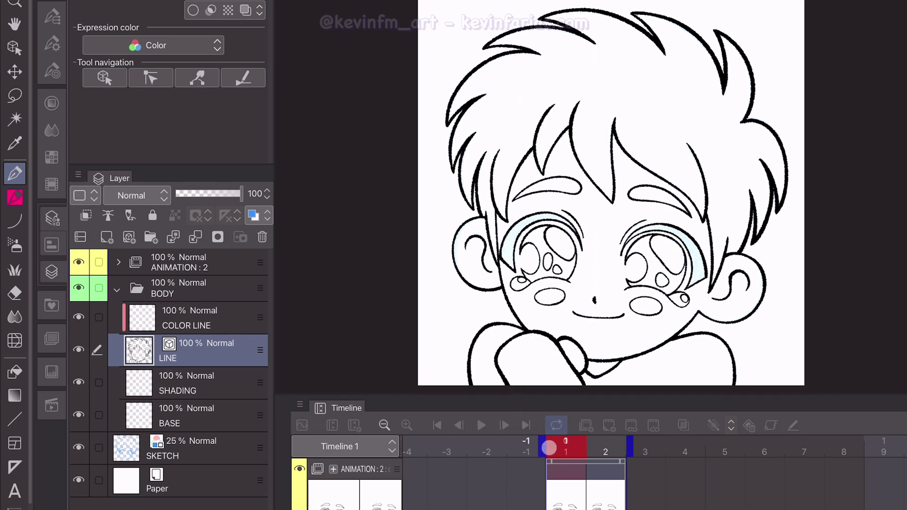
Step: Play the animation from frame 1 to check the moving eyes against the inked body, and stop playback
click(563, 448)
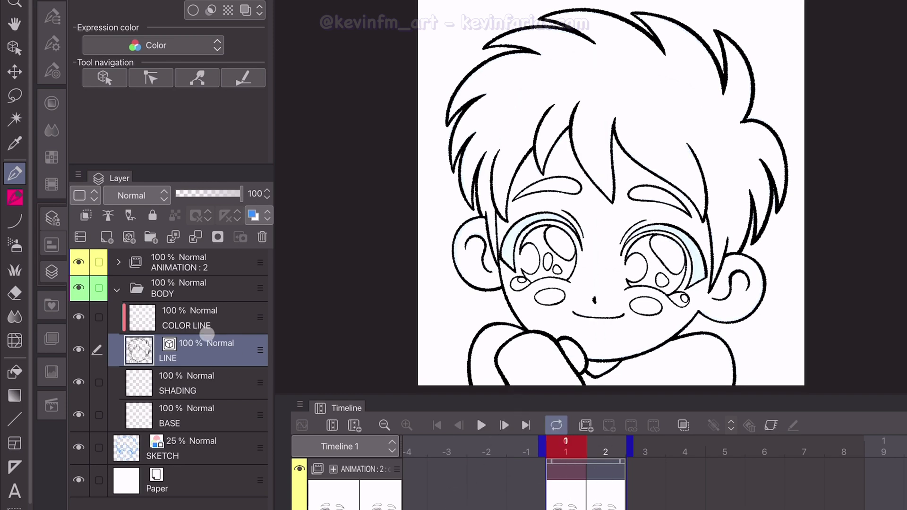
click(481, 425)
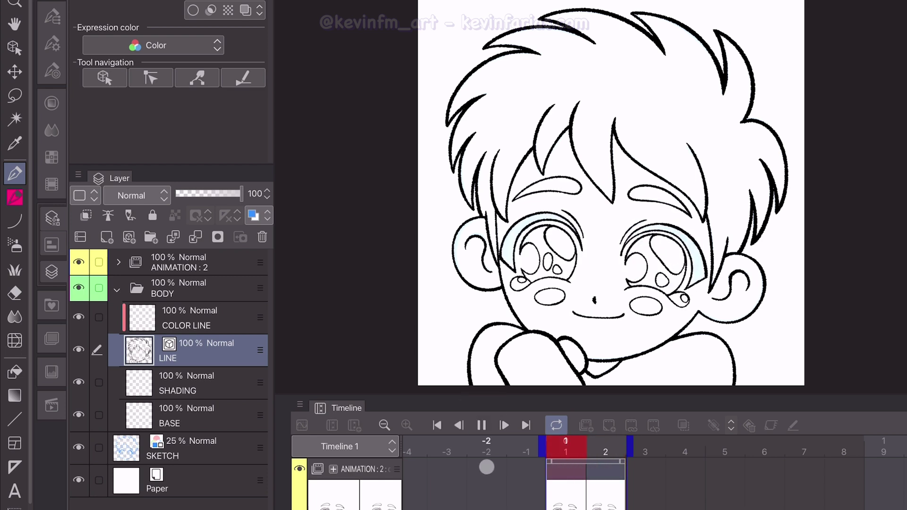
click(481, 425)
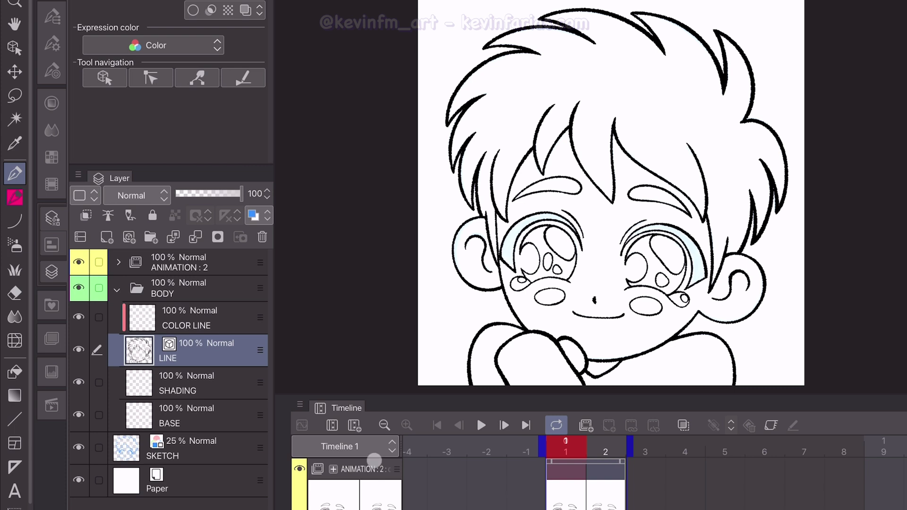
Step: Hide the SKETCH layer and play the animation to check the clean line art, stopping playback at the end
click(80, 451)
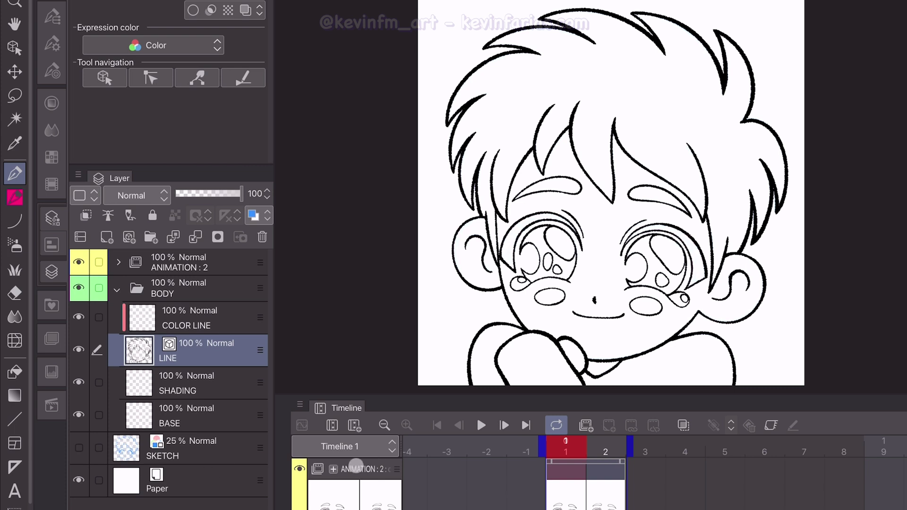
click(481, 425)
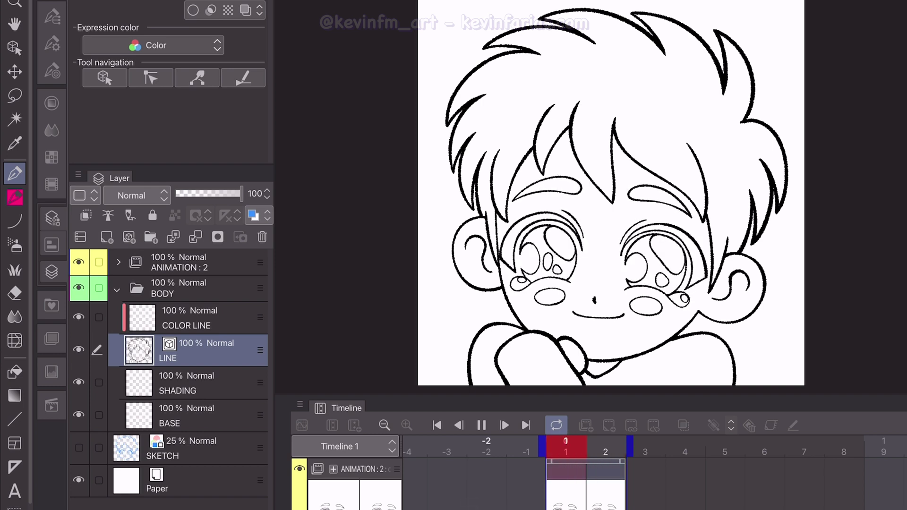
click(481, 426)
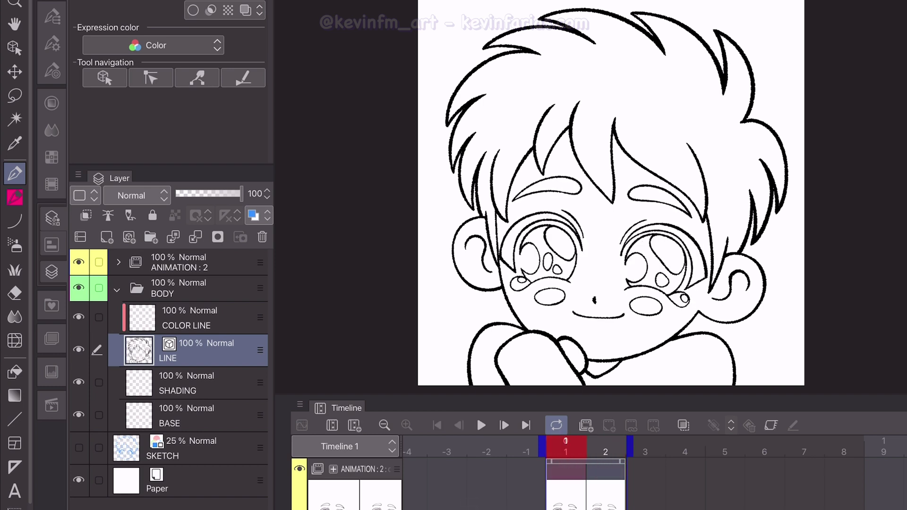
Step: Select BODY's BASE layer and set up the Fill tool with the Refer other layers sub tool
click(205, 416)
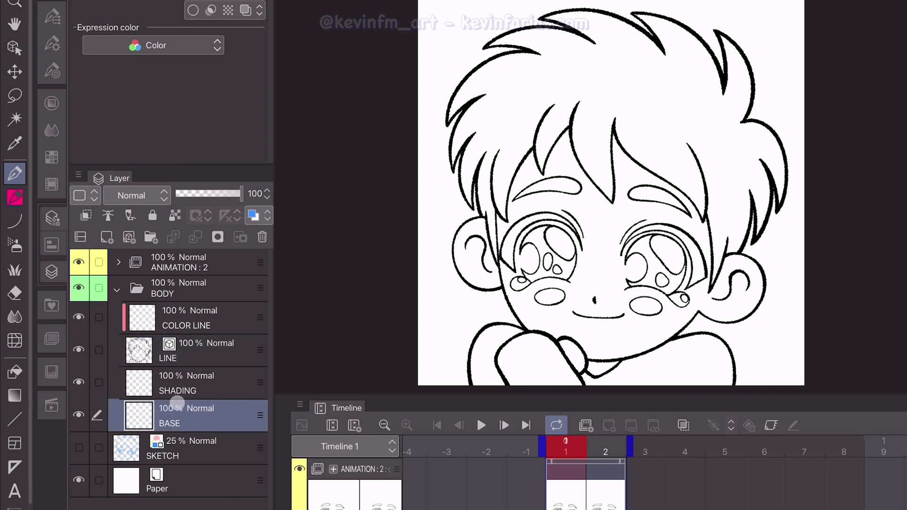
click(14, 372)
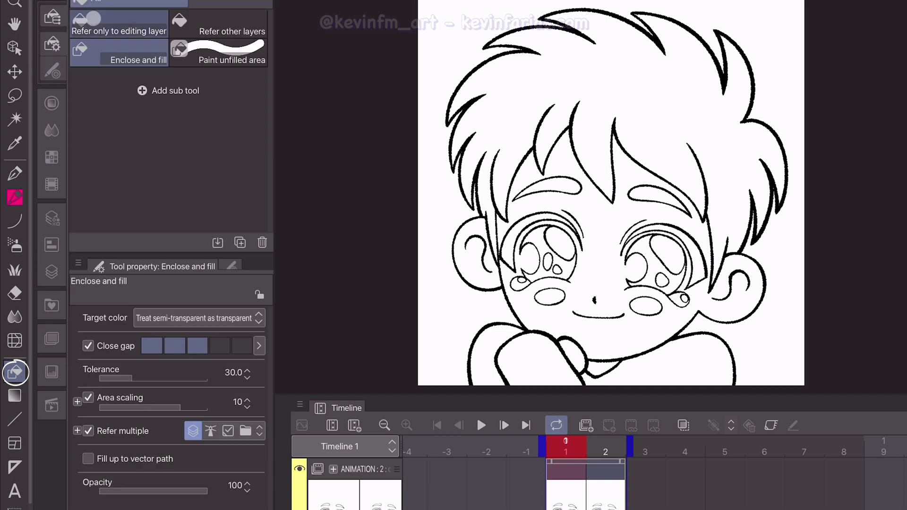
click(243, 21)
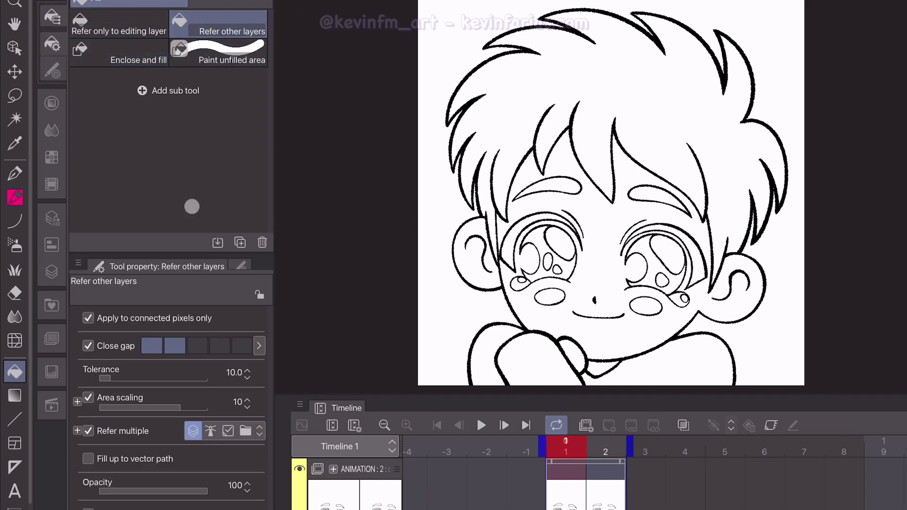
click(52, 272)
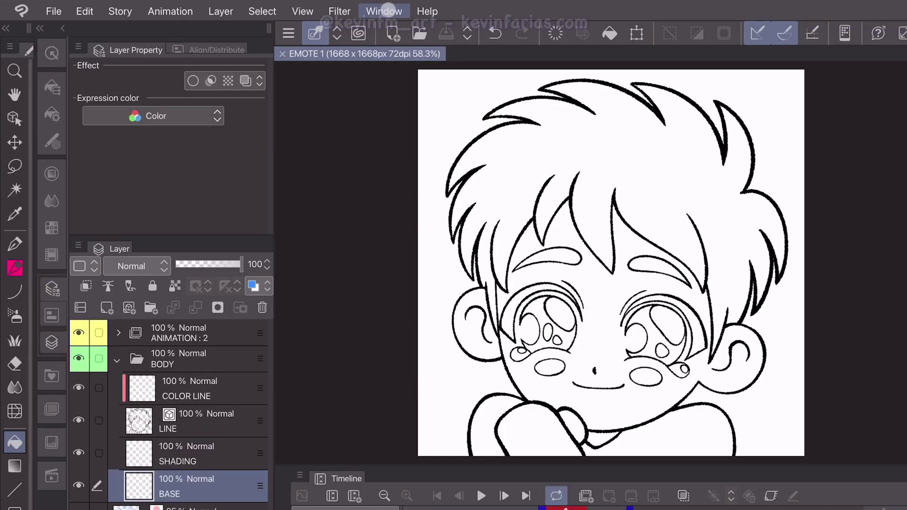
Step: Show the Sub View, import the purple-haired boy artwork as color reference, and enable picking colors from it
click(385, 11)
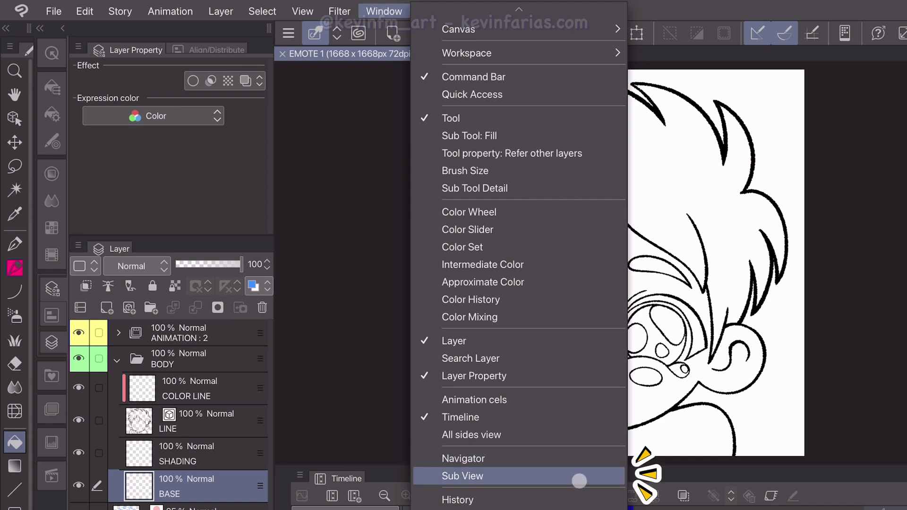
click(580, 481)
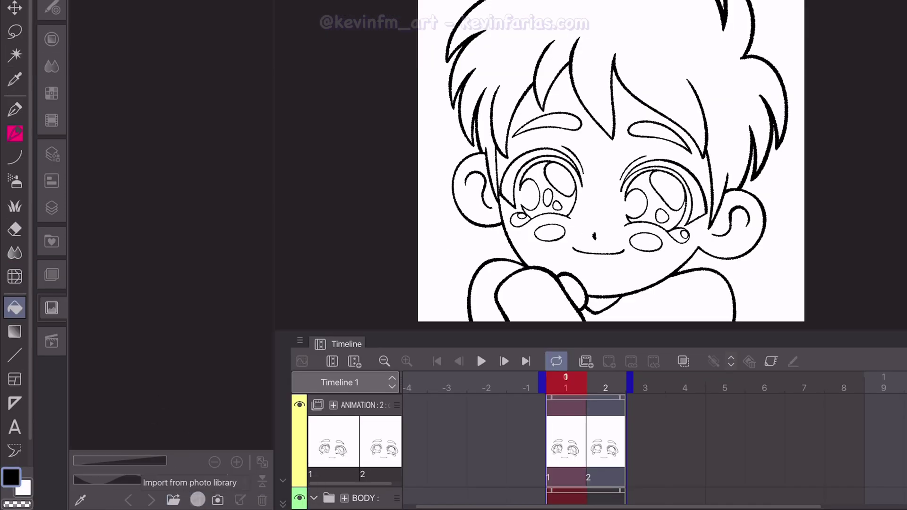
click(173, 500)
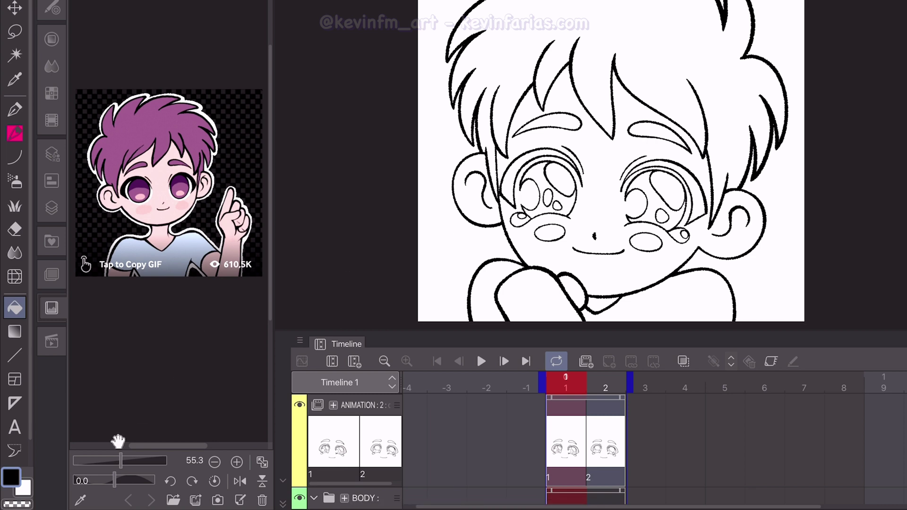
click(80, 500)
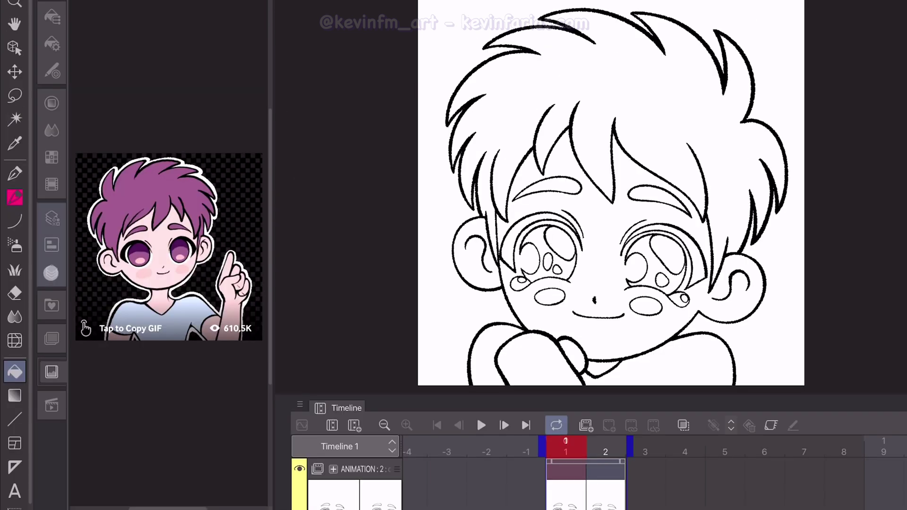
Step: Hide the ANIMATION folder so only the body line art shows, and return to the color reference image
click(51, 208)
click(79, 262)
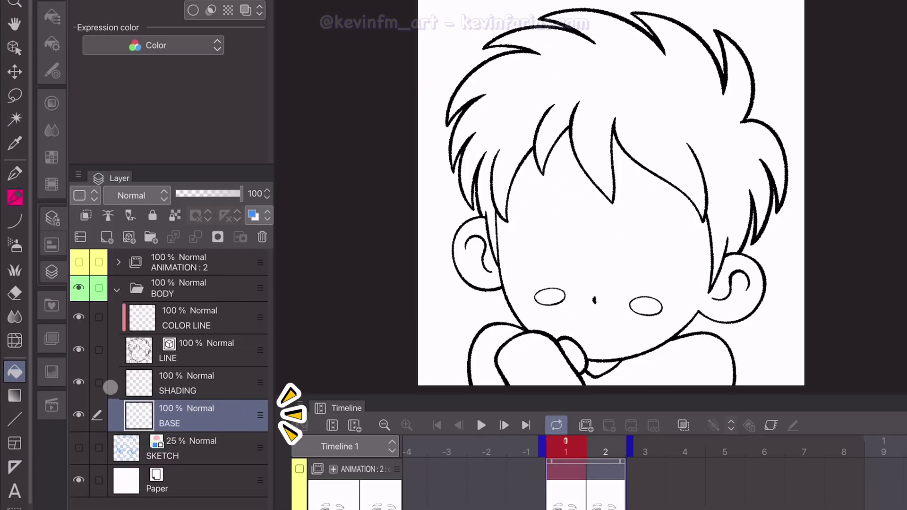
click(51, 372)
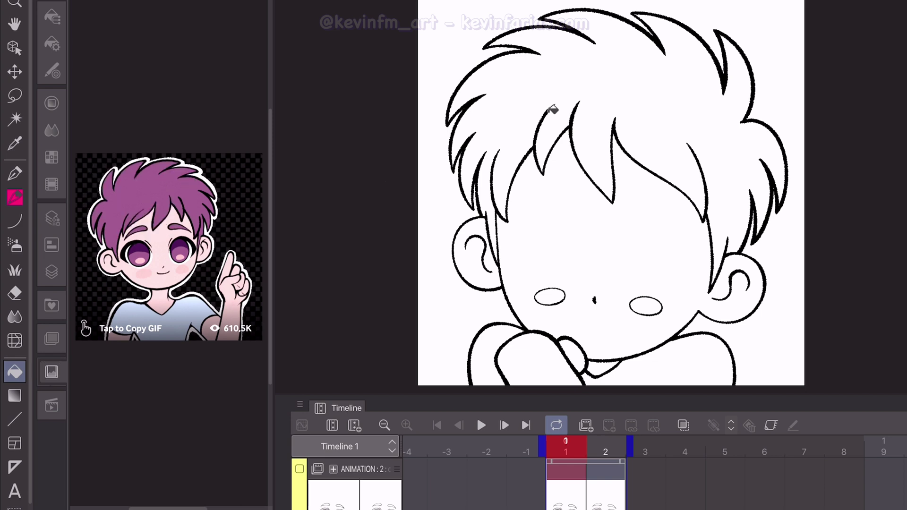
Step: Fill the hair with purple and the face, ears, neck and hand with pale pink skin color from the reference
click(598, 68)
click(591, 246)
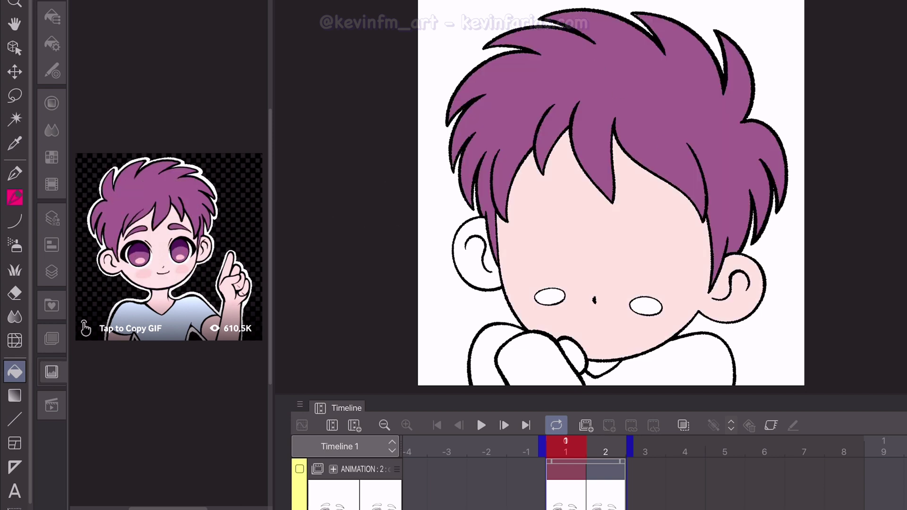
click(493, 276)
click(597, 348)
click(599, 364)
click(567, 360)
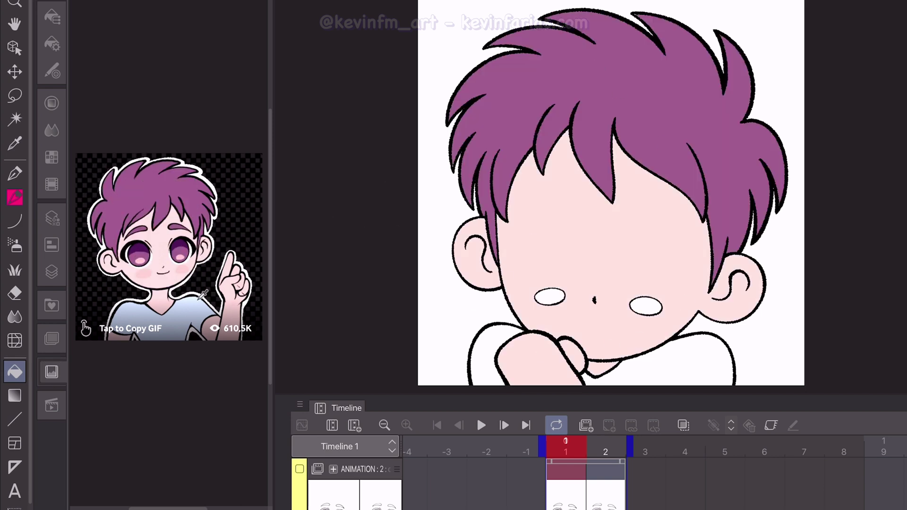
Step: Fill the shirt with light blue and both cheek ovals with a deeper blush pink
click(504, 335)
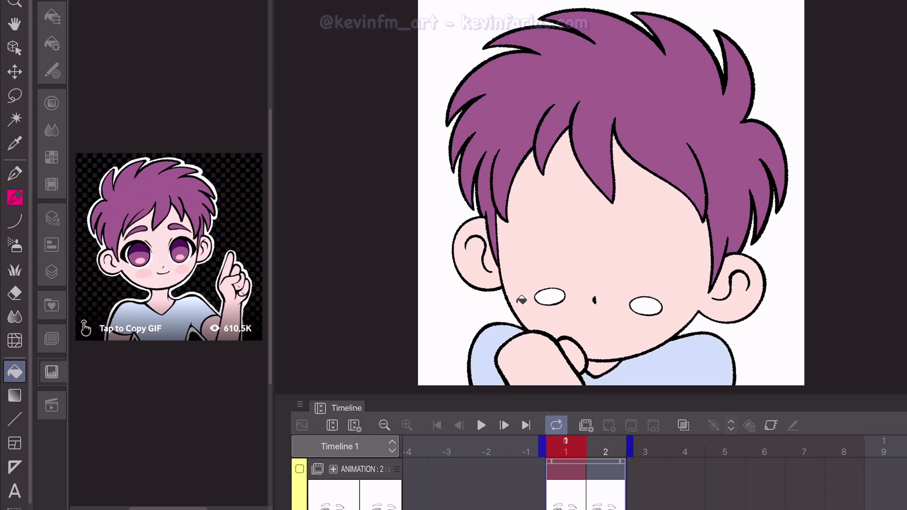
click(653, 303)
click(550, 297)
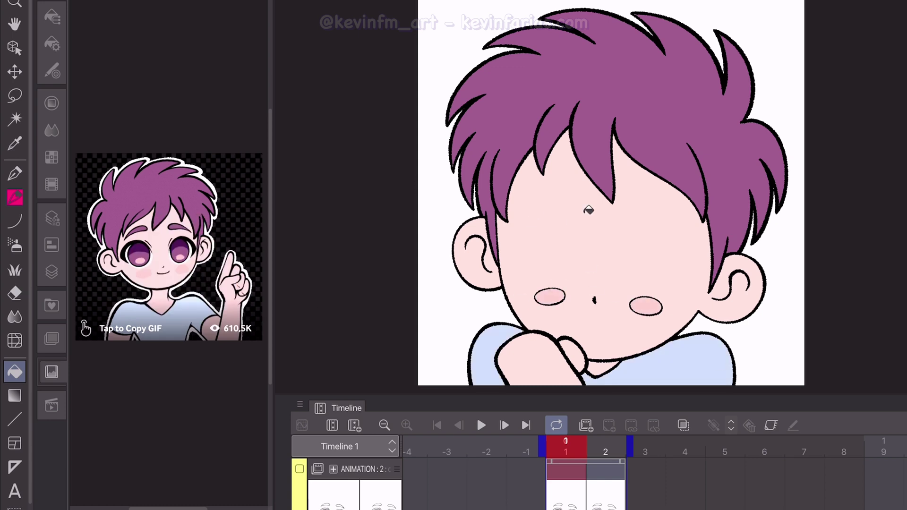
Step: Fill BODY's clipped COLOR LINE layer with dark purple to tint the body outlines
click(51, 272)
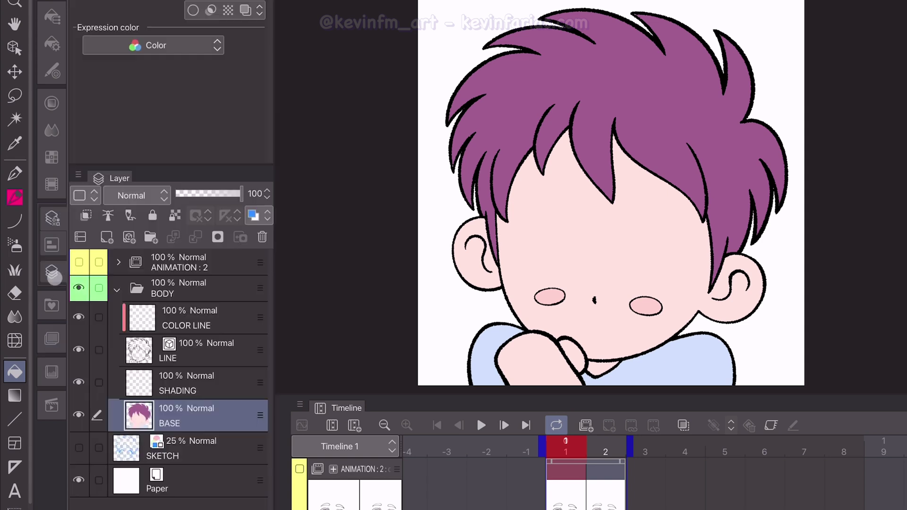
click(219, 315)
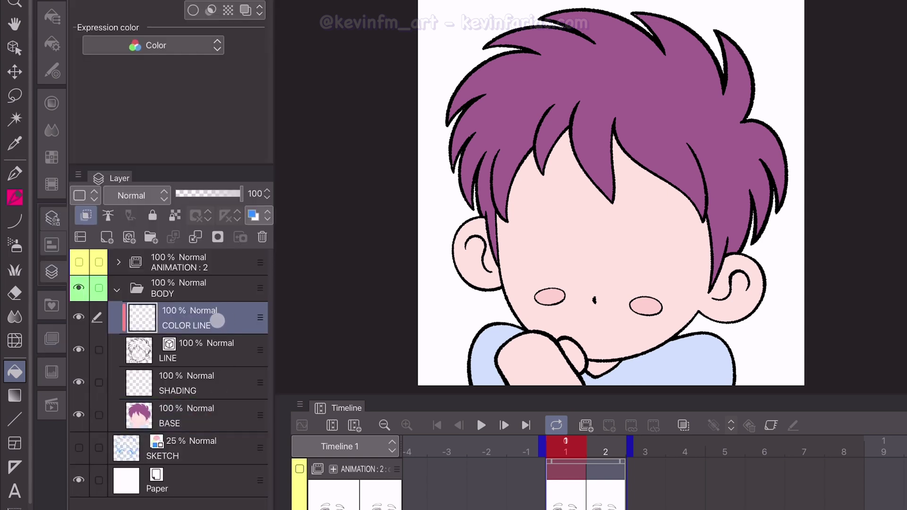
click(625, 0)
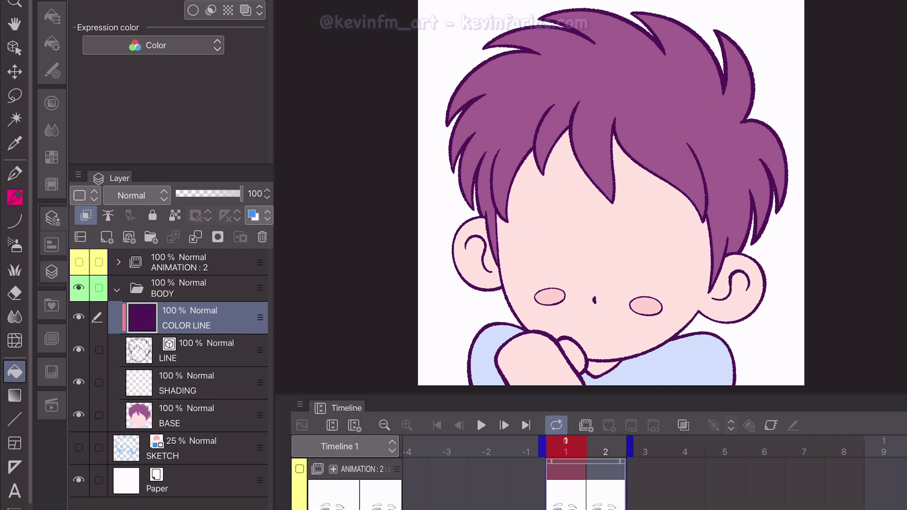
Step: Set BODY's SHADING layer to Multiply blending and bring back the color reference image
click(208, 416)
click(210, 383)
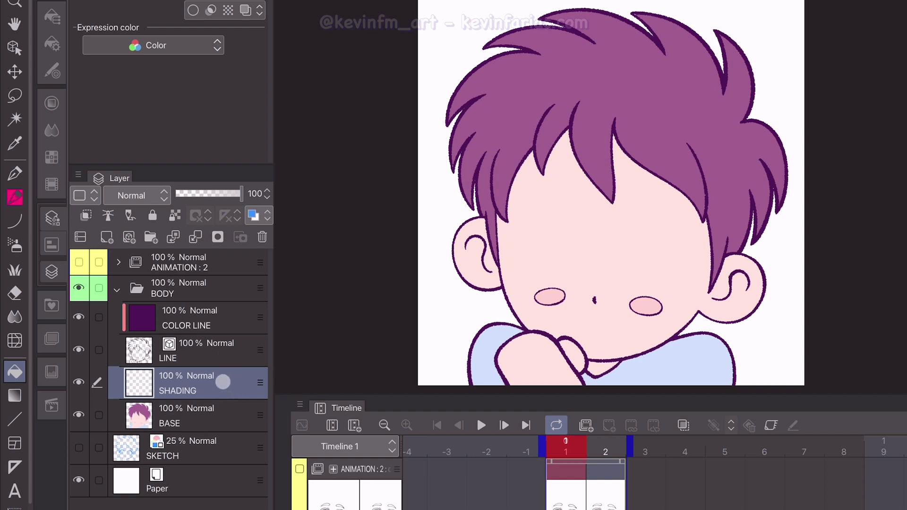
click(164, 199)
click(156, 246)
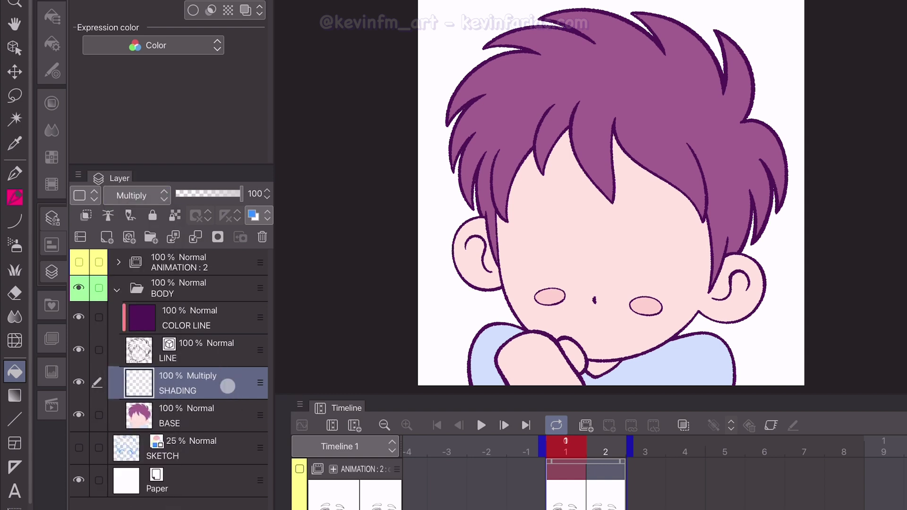
click(51, 372)
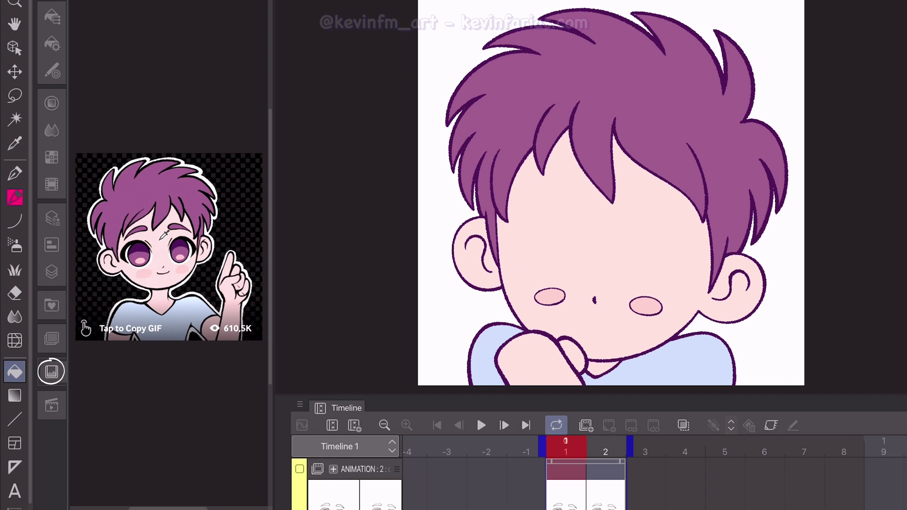
Step: Paint pink shadows with the pen along the face's right edge and under the fringe, and fill the right ear
click(22, 174)
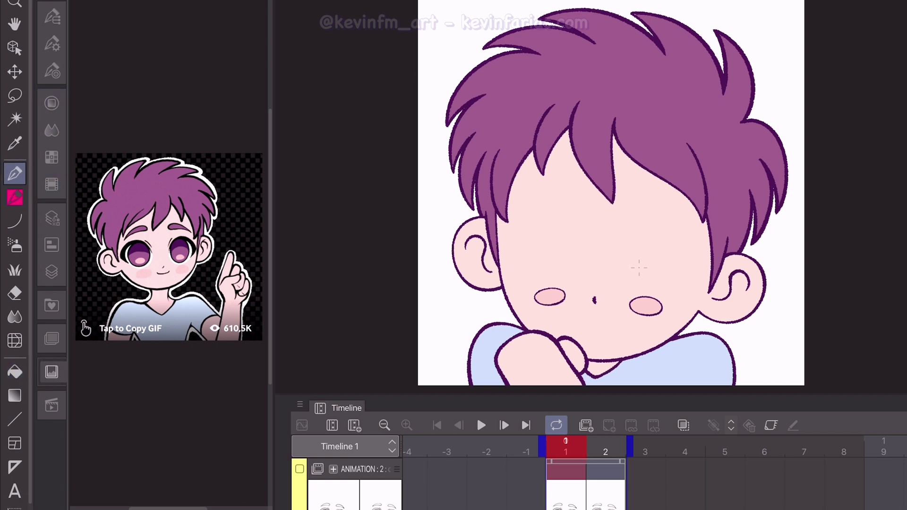
mouse_move(635, 352)
mouse_down()
mouse_move(708, 248)
mouse_move(706, 222)
mouse_up()
mouse_move(690, 291)
mouse_down()
mouse_move(635, 352)
mouse_move(683, 194)
mouse_move(671, 186)
mouse_up()
drag(614, 161, 620, 203)
drag(622, 154, 683, 210)
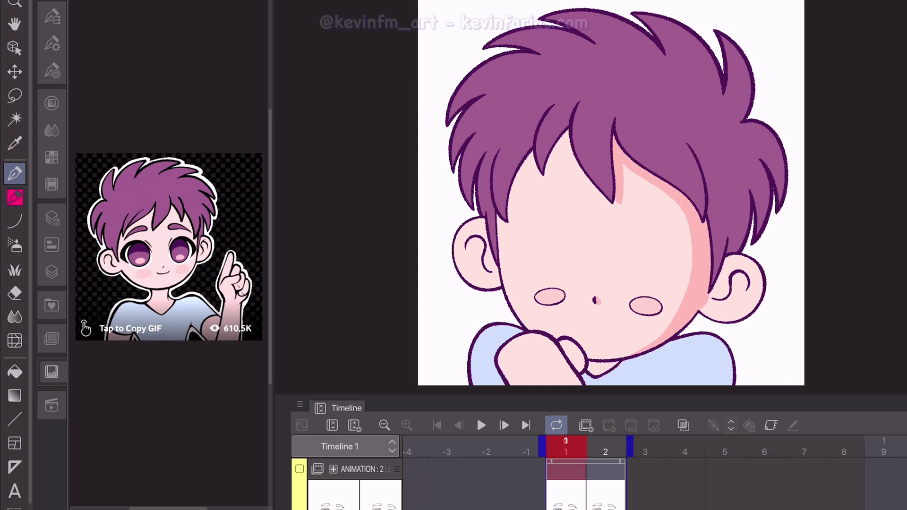
key(g)
click(730, 293)
Step: Outline the shadow area across the right half of the hair and fill it with dark purple shading
key(p)
drag(609, 181, 612, 196)
drag(624, 75, 594, 182)
drag(634, 75, 618, 107)
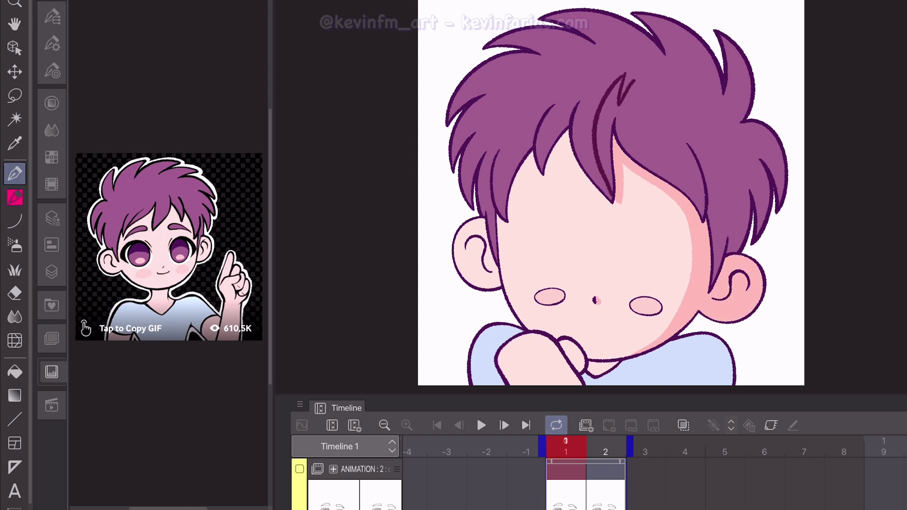
drag(614, 34, 666, 94)
drag(671, 43, 677, 95)
drag(664, 28, 713, 118)
drag(711, 66, 782, 203)
key(g)
click(713, 148)
Step: Refine the upper edge of the hair shadow into strands and shade the right sleeve in darker blue
key(p)
drag(642, 66, 621, 100)
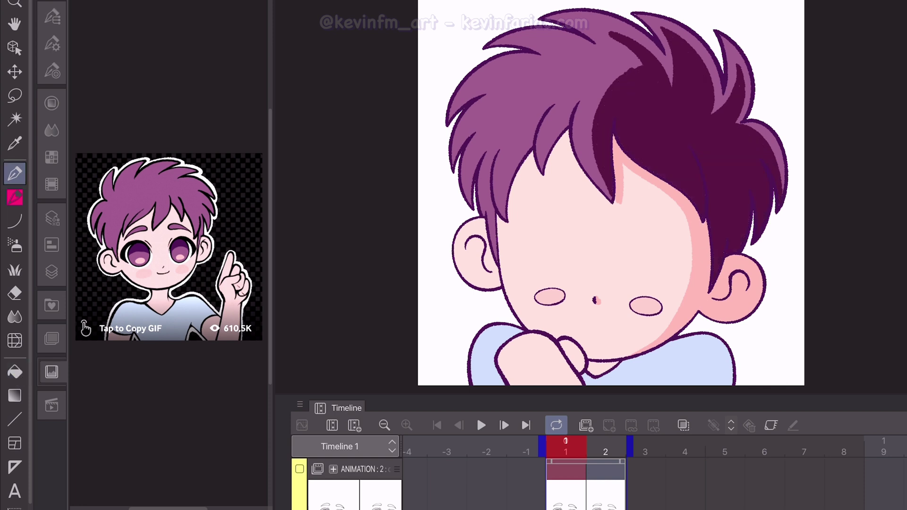
drag(642, 42, 618, 69)
drag(632, 63, 617, 78)
mouse_move(701, 336)
mouse_down()
mouse_move(729, 383)
mouse_move(709, 384)
mouse_up()
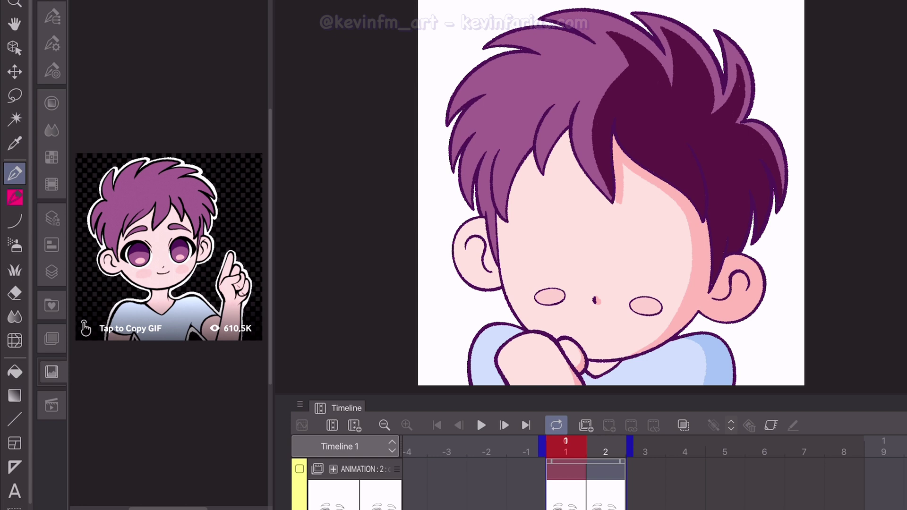
Step: Show the ANIMATION folder, hide the BODY folder, and change the Paper color to light gray
click(79, 263)
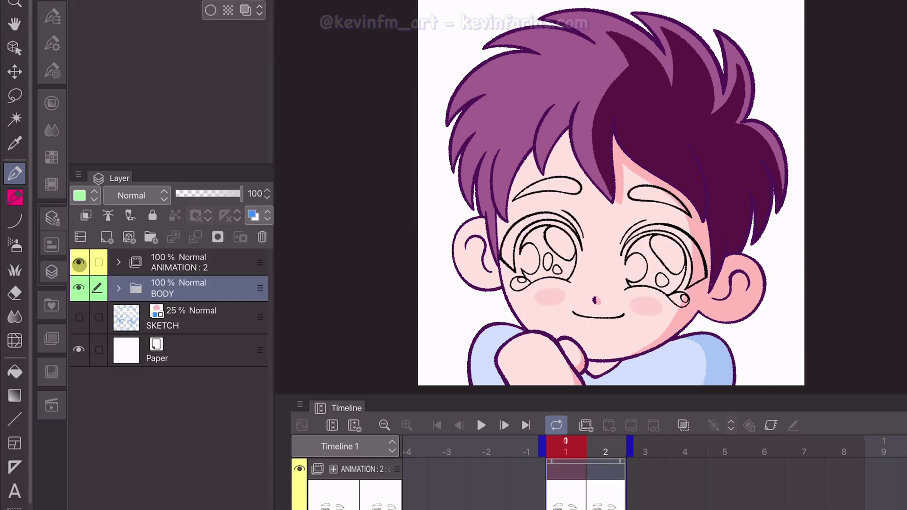
click(79, 288)
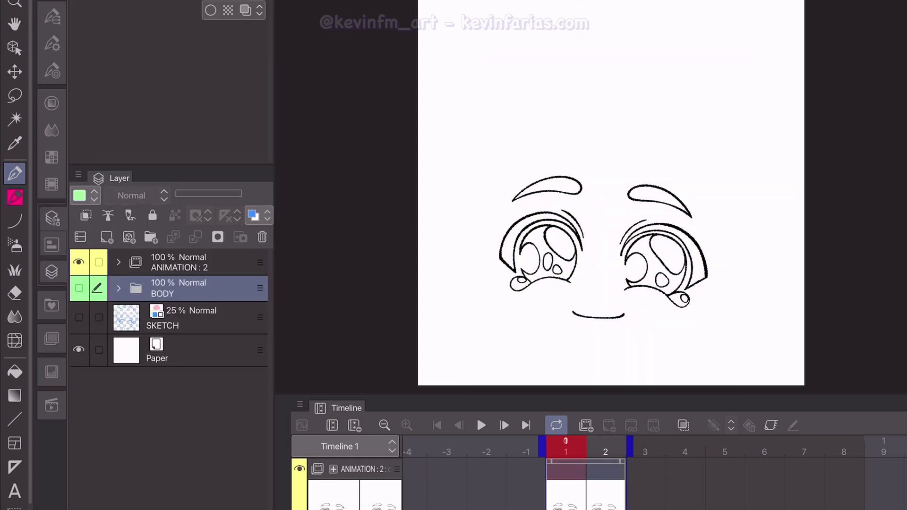
double_click(127, 352)
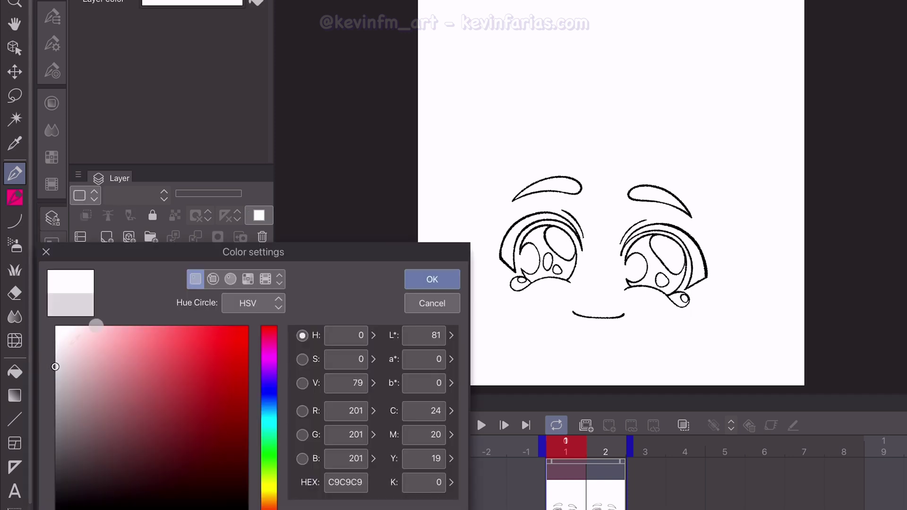
click(432, 279)
Step: Select the BASE layer in ANIMATION's folder 1 and fill both upper eyelash shapes with dark purple
click(189, 263)
click(117, 264)
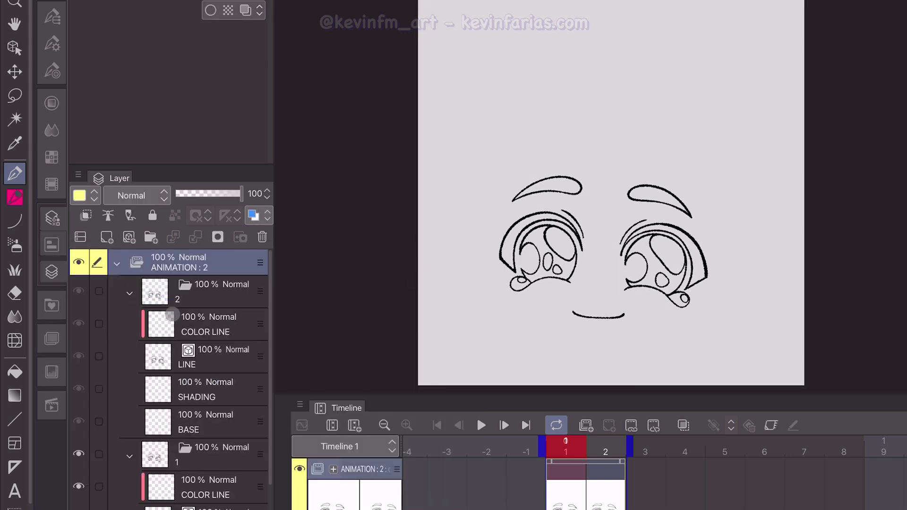
scroll(171, 315, down, 3)
click(214, 446)
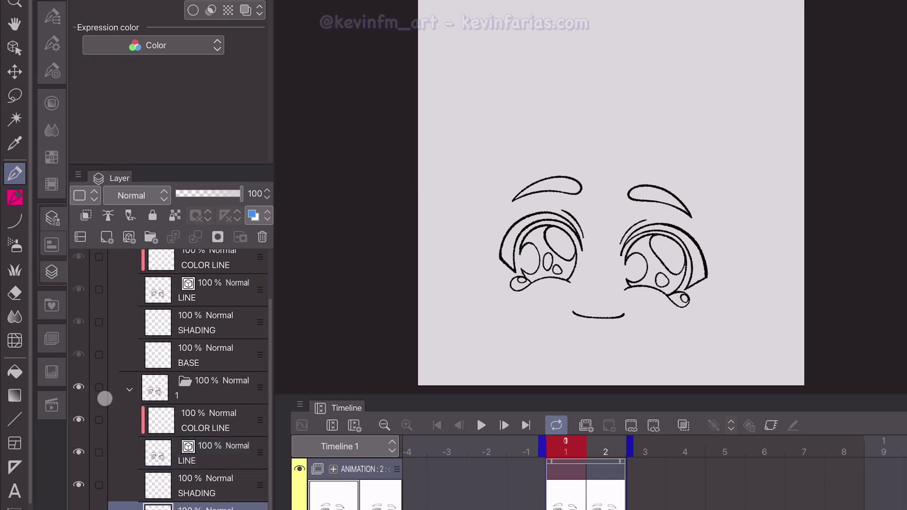
click(15, 373)
click(511, 247)
click(698, 266)
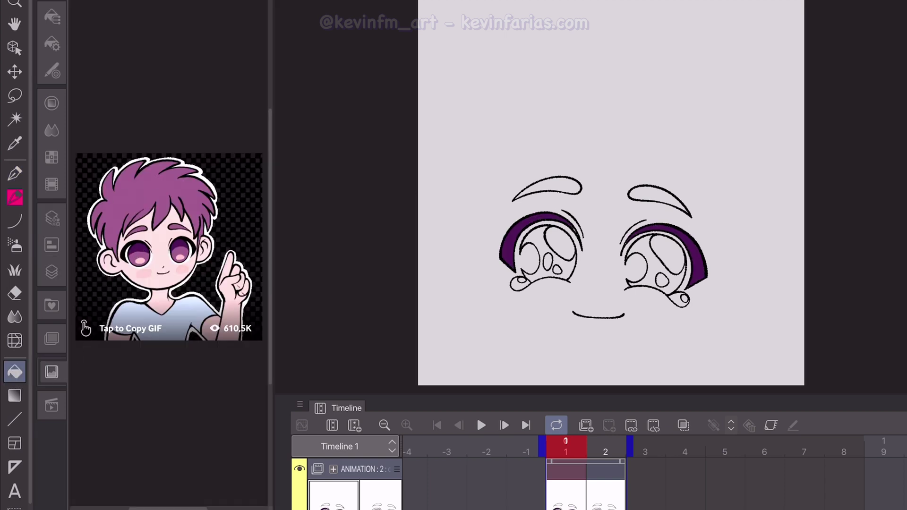
Step: Fill the clipped COLOR LINE layer in ANIMATION's folder 1 with dark purple to tint the facial lines
click(14, 173)
click(52, 271)
click(215, 421)
key(alt+Delete)
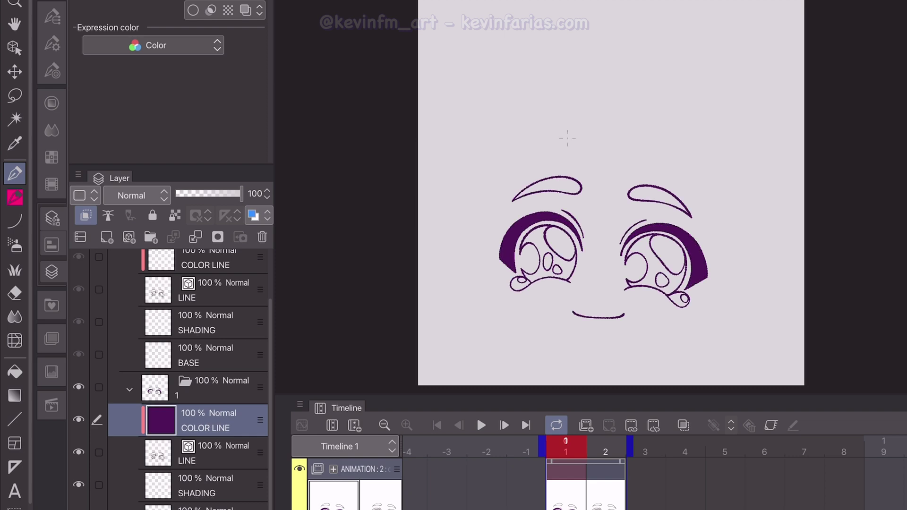
Step: Select the BASE layer in ANIMATION's folder 1 and fill both irises with pink and both eyebrows with purple
click(212, 507)
click(56, 373)
click(14, 372)
click(539, 270)
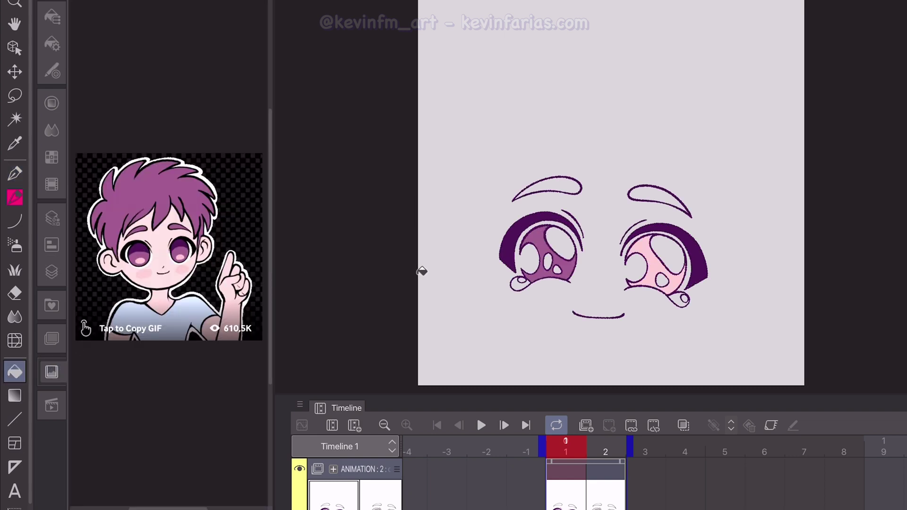
click(545, 242)
click(579, 184)
click(661, 196)
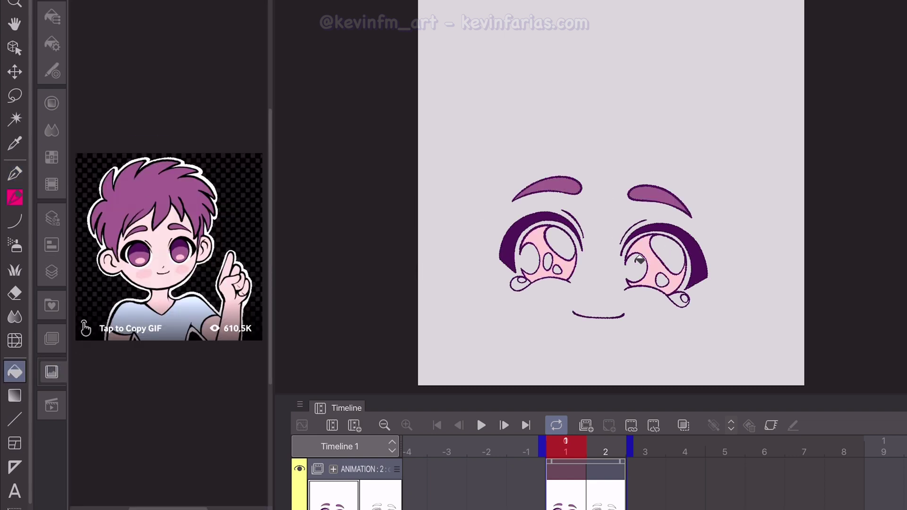
Step: Fill the teardrops and the enclosed iris highlights with white on frame 1
click(523, 283)
click(550, 261)
click(663, 280)
click(683, 298)
click(667, 253)
click(562, 241)
Step: Paint the whites around both irises on frame 1 and fill the remaining round highlights with white
key(p)
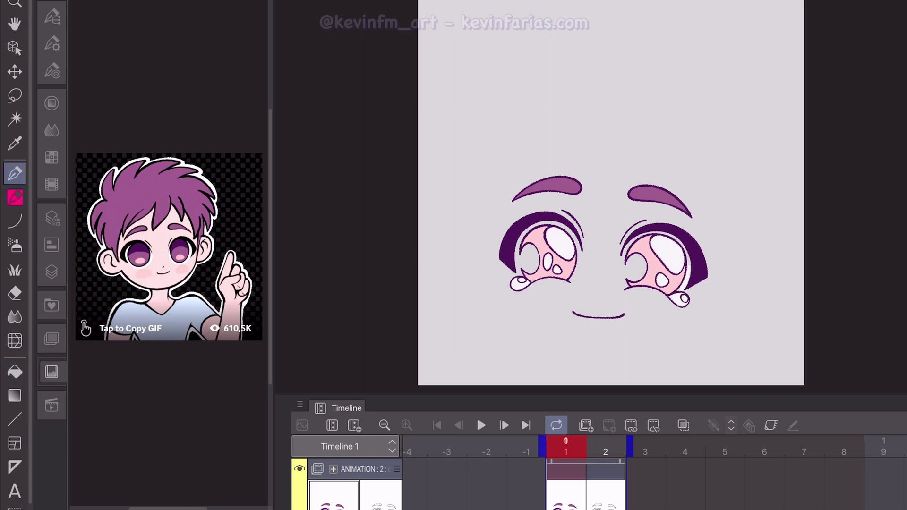
drag(518, 262, 522, 276)
key(g)
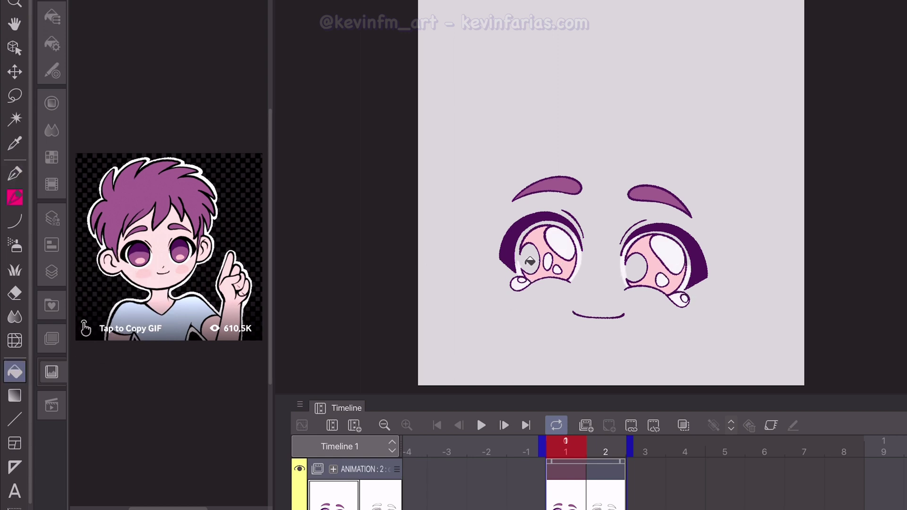
click(636, 268)
key(p)
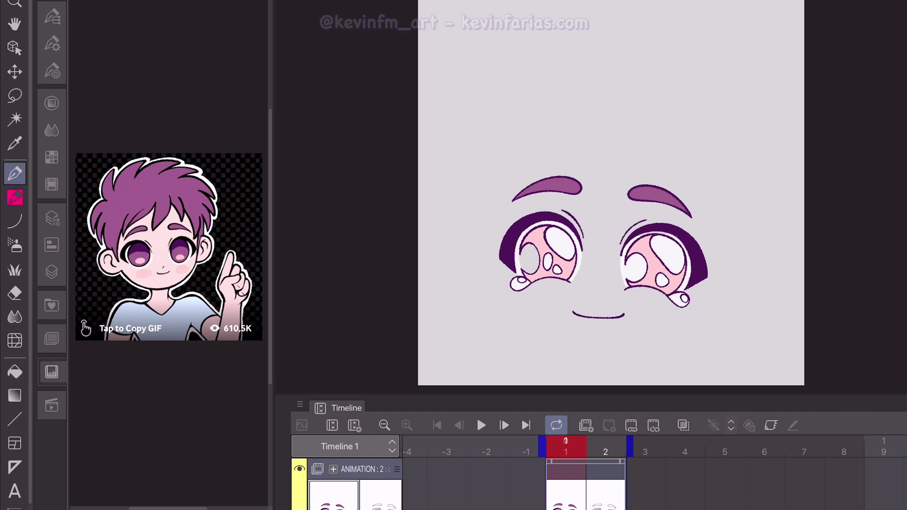
key(g)
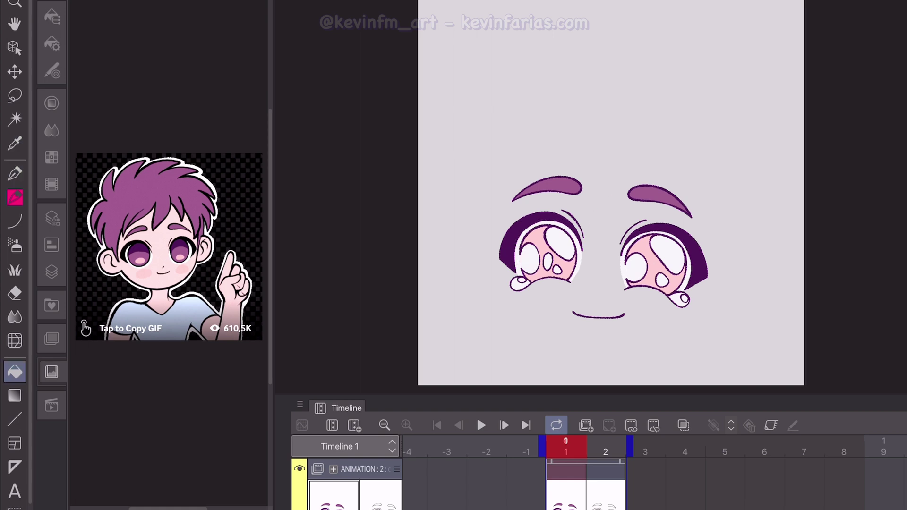
Step: Go to frame 2, select the BASE layer in folder 2, and fill both upper eyelash shapes with dark purple
key(Right)
click(208, 324)
click(497, 251)
click(219, 419)
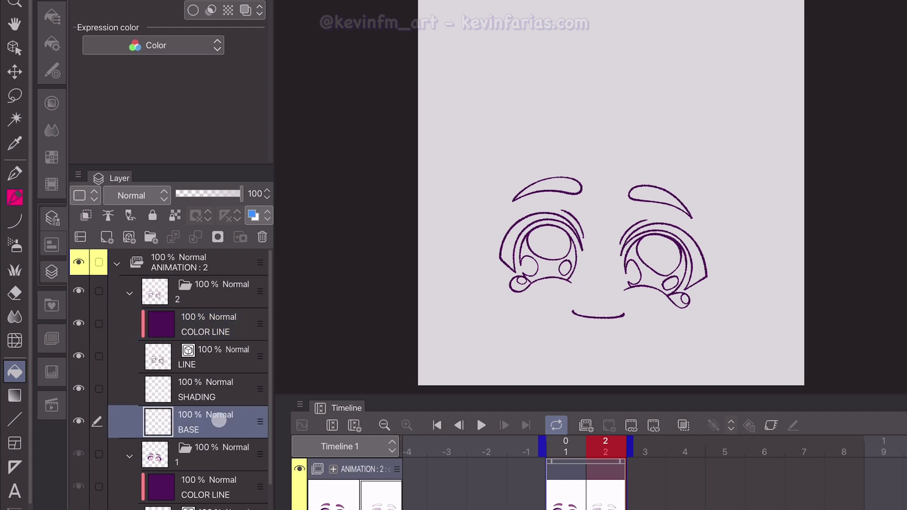
click(508, 248)
click(698, 262)
Step: Color frame 2's eyebrows purple and both irises pink, sampling the colors from the reference character
key(p)
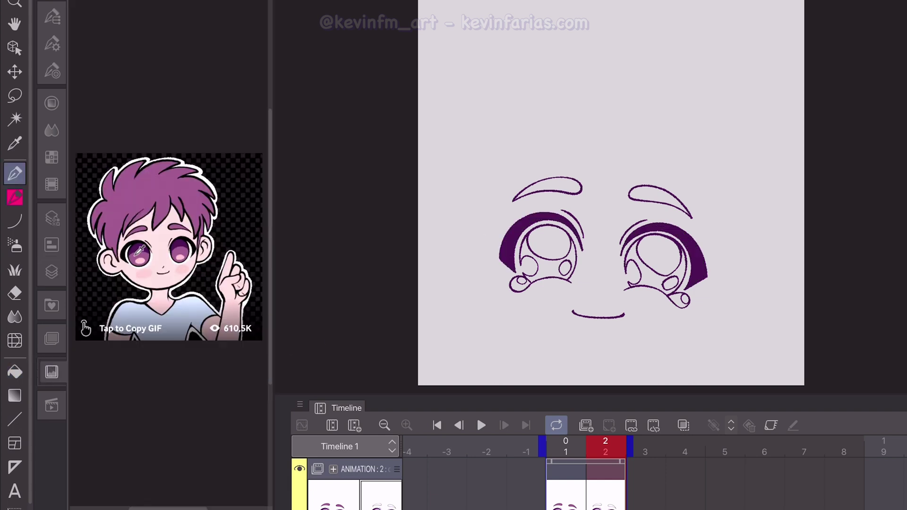
key(g)
click(548, 187)
click(656, 194)
key(p)
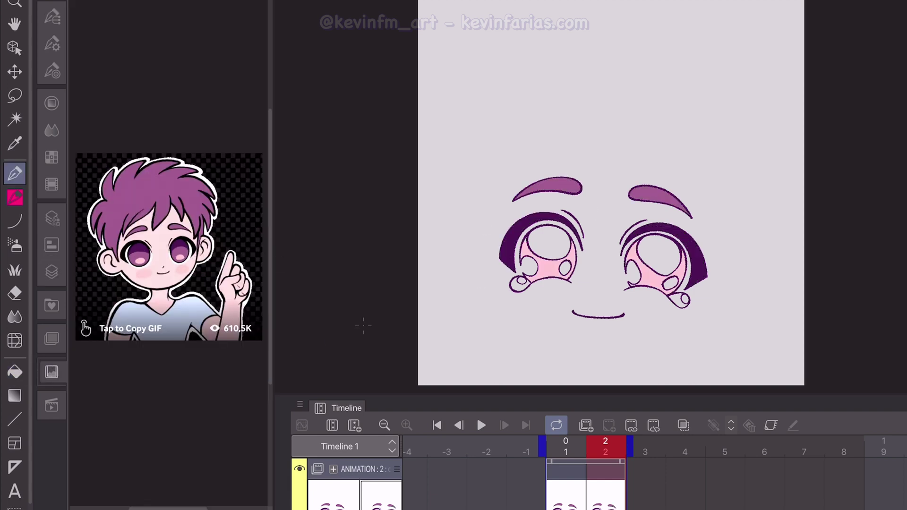
Step: Sample white from frame 1 and color frame 2's iris highlights, teardrops and the whites around both irises with it
click(566, 446)
key(i)
click(548, 241)
click(605, 447)
key(g)
click(548, 241)
click(657, 252)
click(680, 300)
click(520, 284)
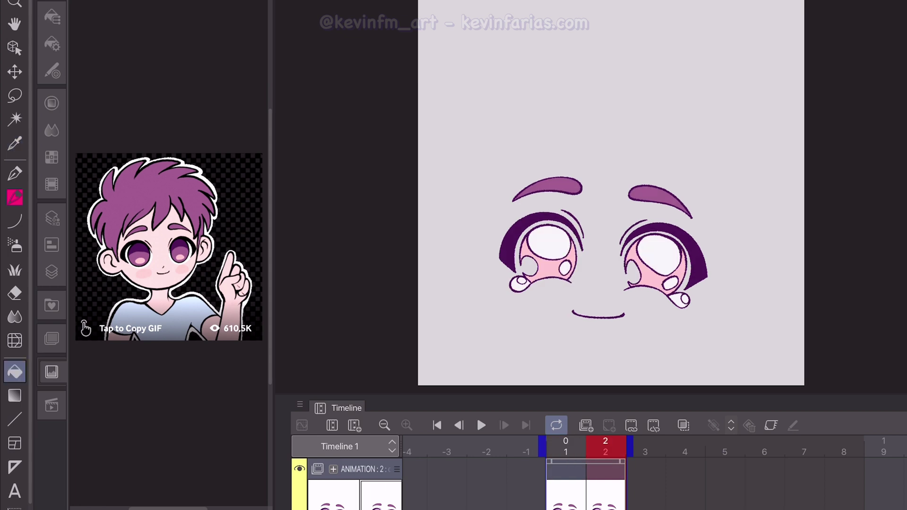
key(p)
drag(519, 240, 519, 269)
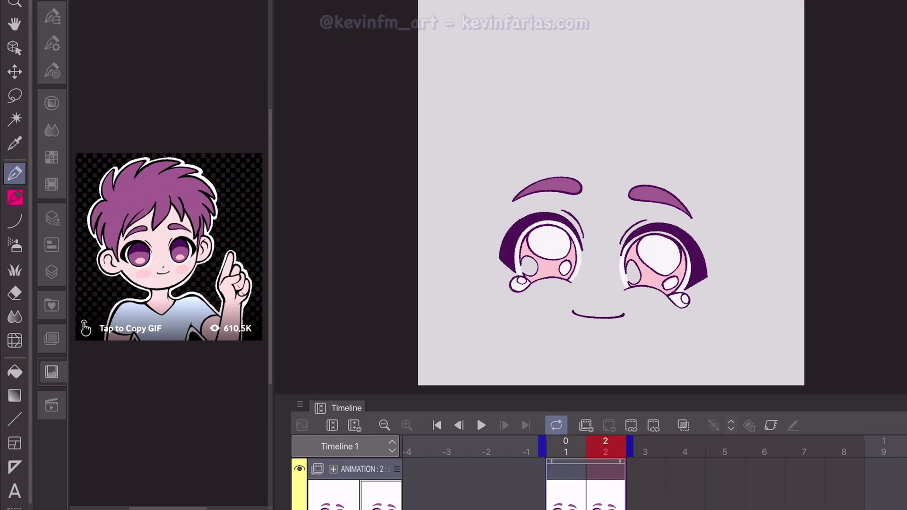
Step: Show the BODY folder again and play back the two-frame animation with the full character
click(52, 271)
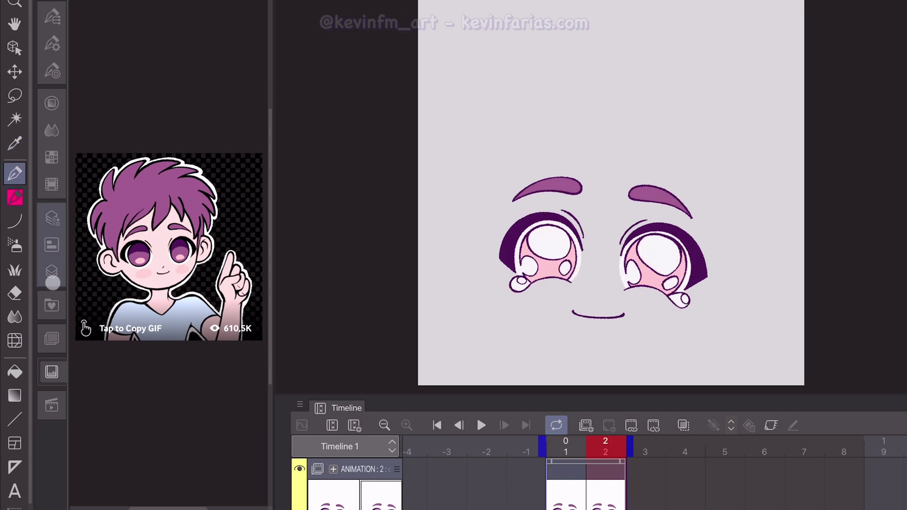
click(117, 262)
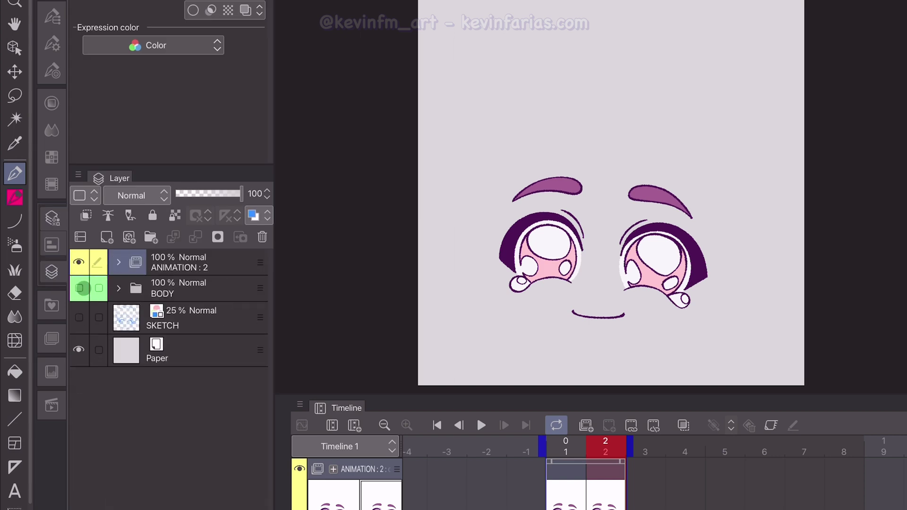
click(78, 288)
click(482, 425)
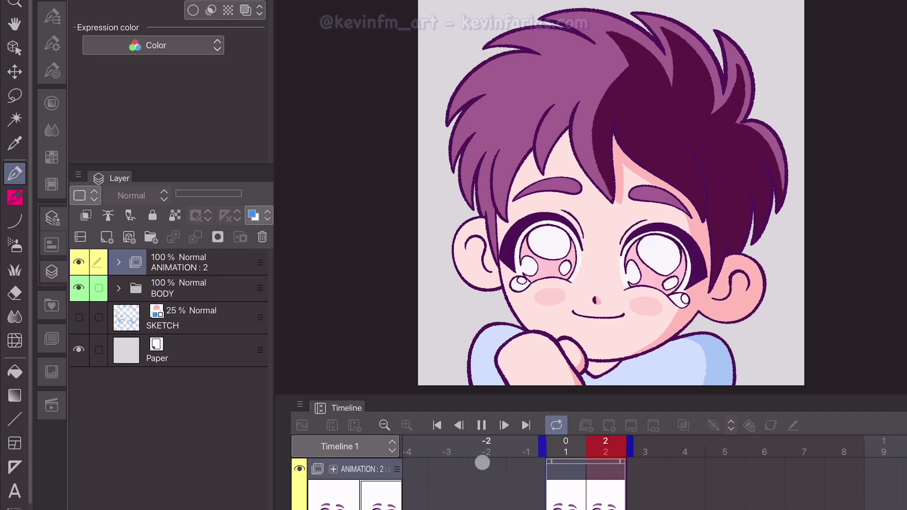
click(565, 445)
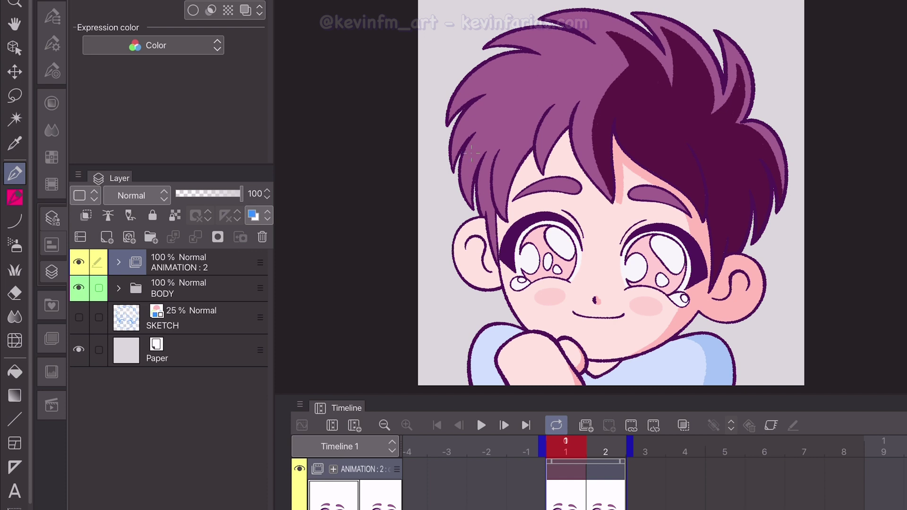
Step: Create a layer folder named EMOTE 1 and move the ANIMATION and BODY folders into it
click(150, 237)
double_click(184, 267)
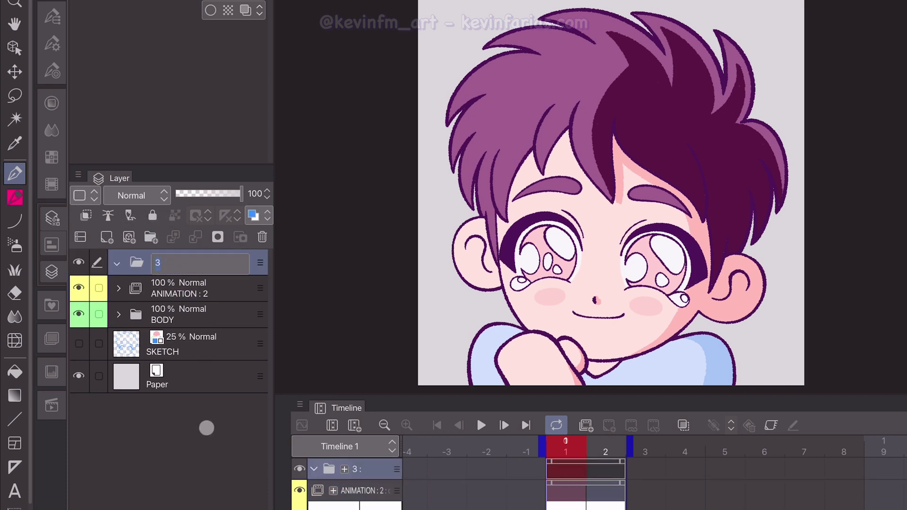
text(EMOTE 1)
key(Return)
drag(224, 289, 236, 264)
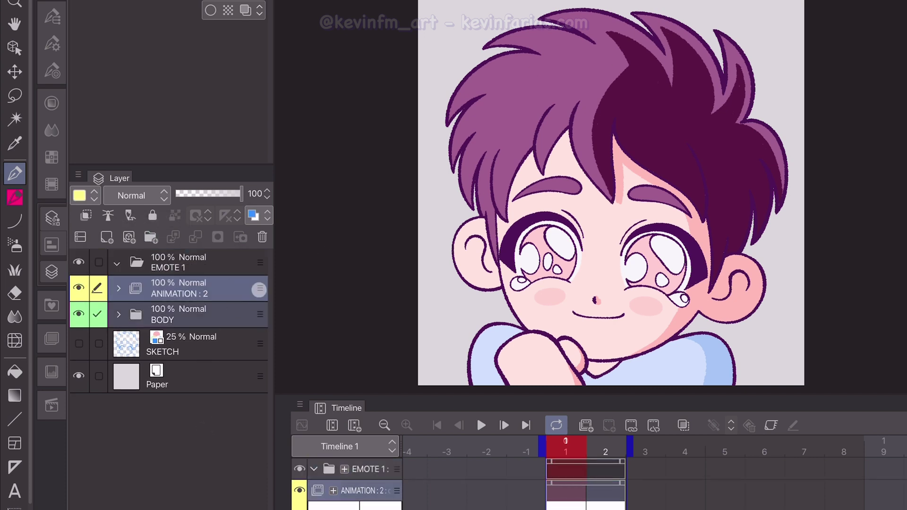
Step: Apply a white border effect with 15.0 edge thickness to the EMOTE 1 folder and preview the animation
click(236, 263)
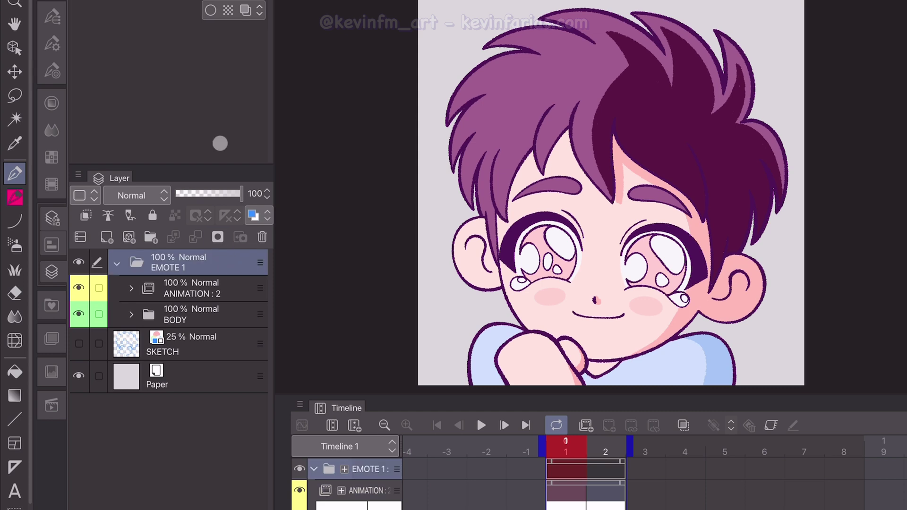
click(211, 11)
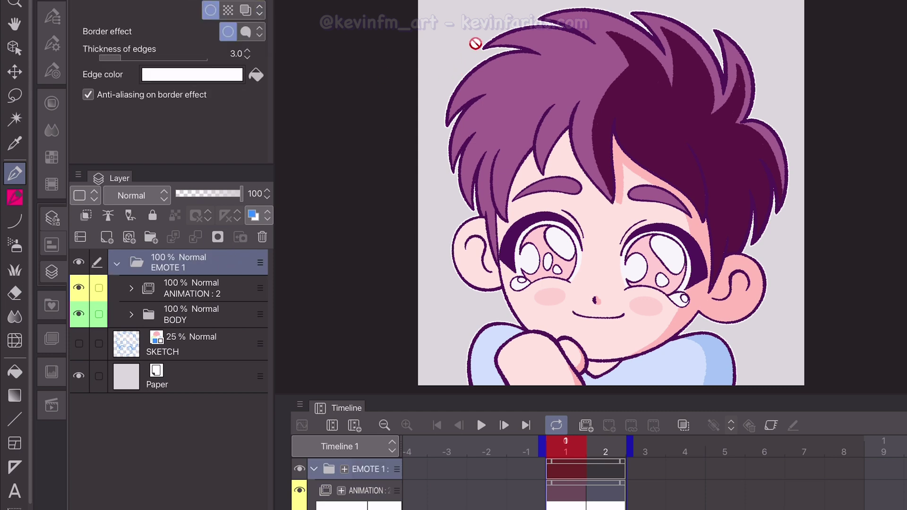
drag(248, 50, 247, 51)
click(481, 427)
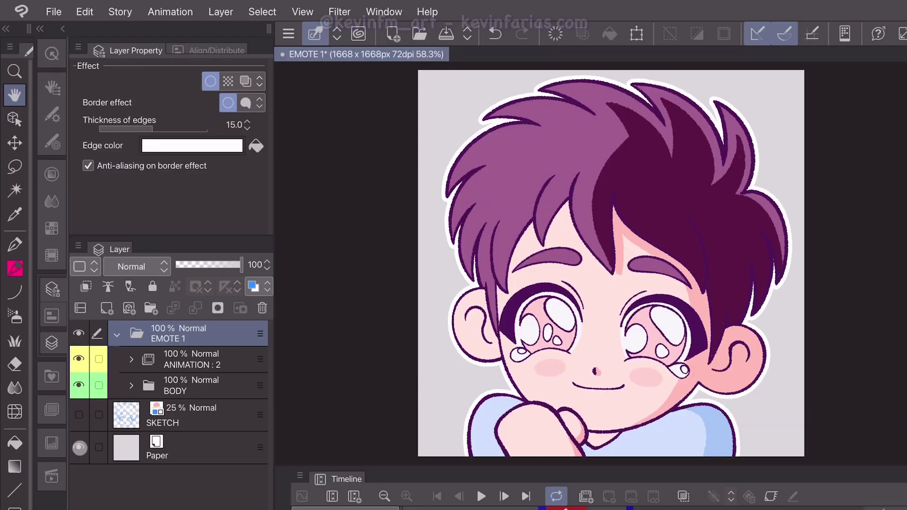
Step: Hide the Paper layer and set up an animated GIF export with the file name EMOTE 1
click(79, 375)
key(space)
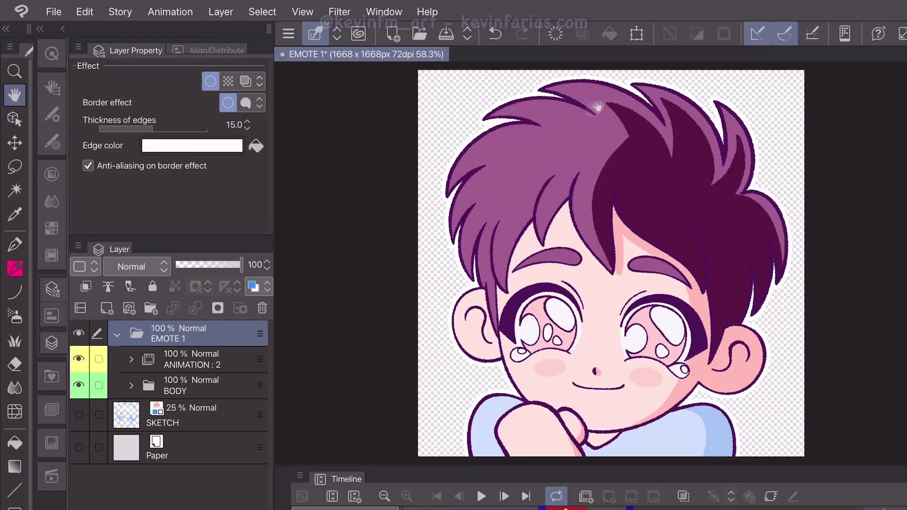
click(54, 12)
mouse_move(189, 273)
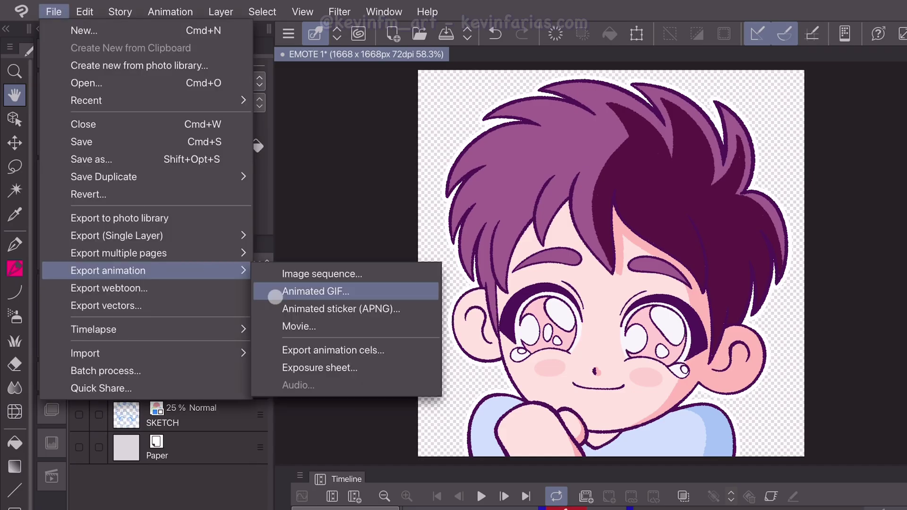
click(392, 291)
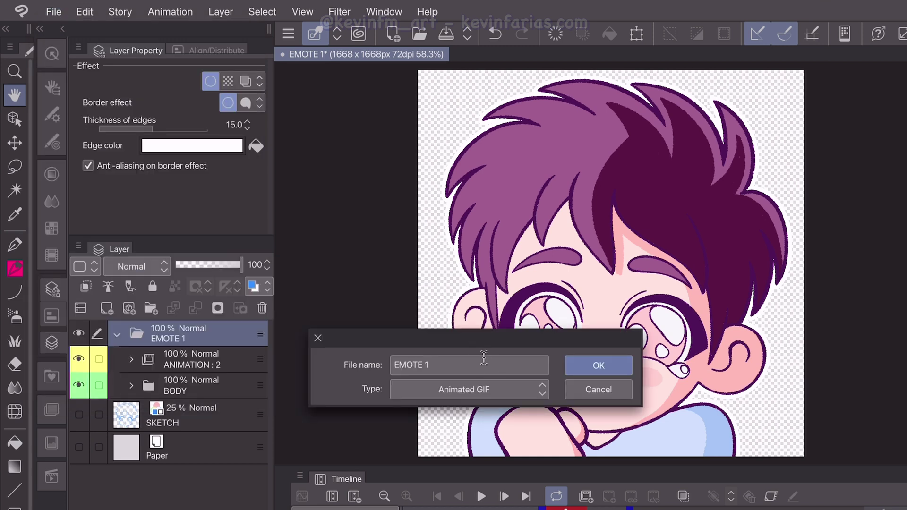
click(598, 365)
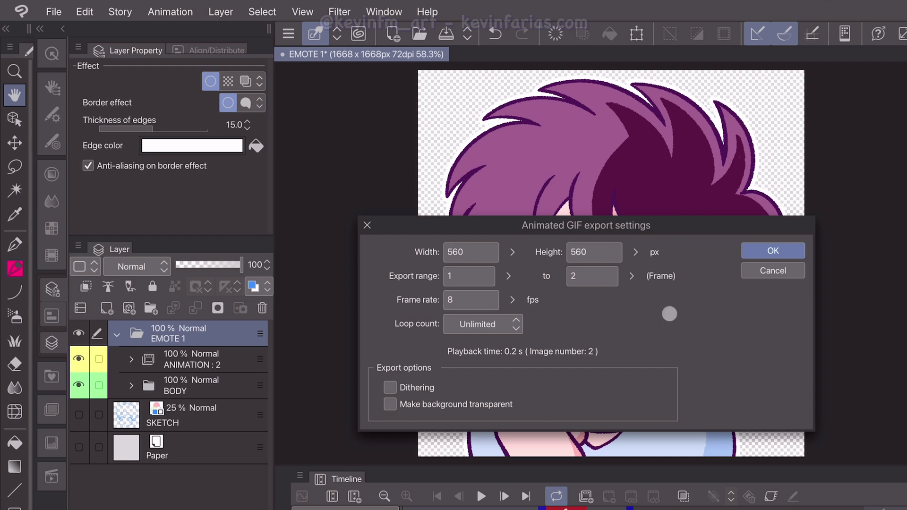
Step: Make the GIF background transparent and export frames 1 to 2 at 560 x 560 px and 8 fps
click(465, 406)
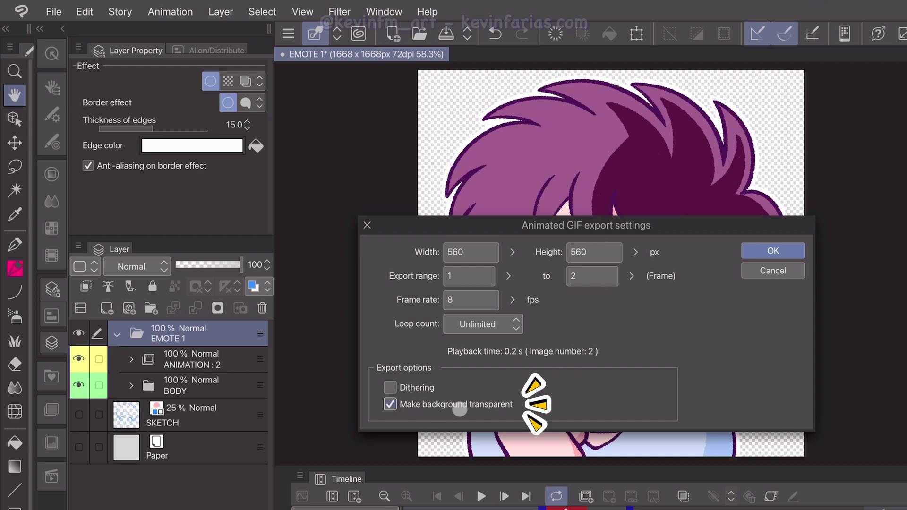
click(796, 250)
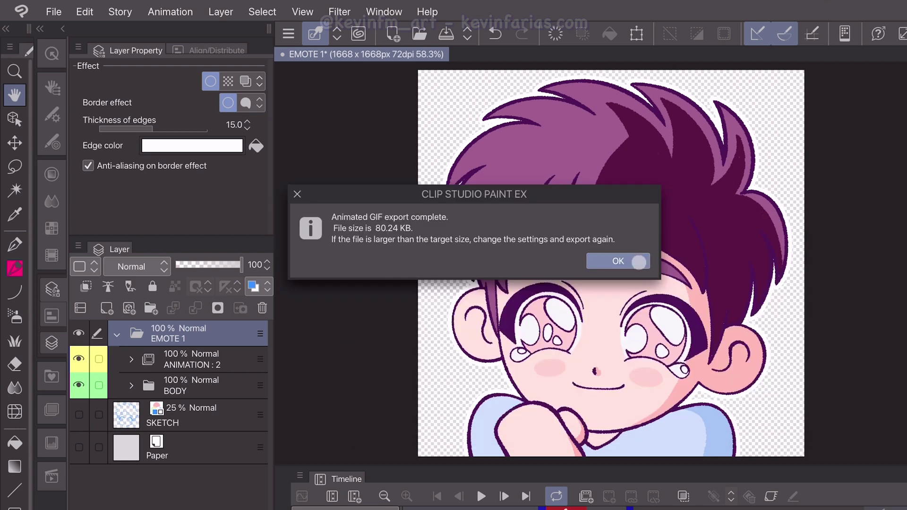
click(638, 261)
click(769, 82)
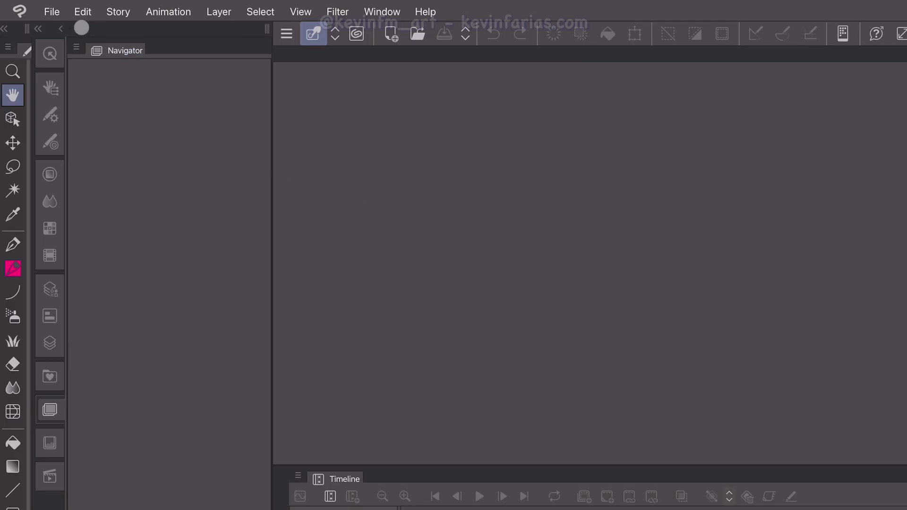
Step: Create a new 1668 x 1668 px, 72 dpi animated illustration with 8 cels, named EMOTE 2
click(53, 12)
click(144, 31)
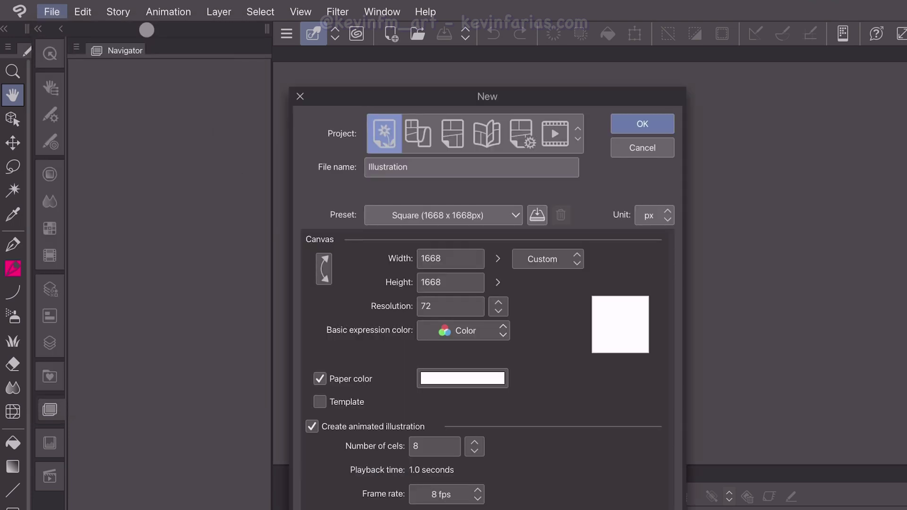
double_click(449, 171)
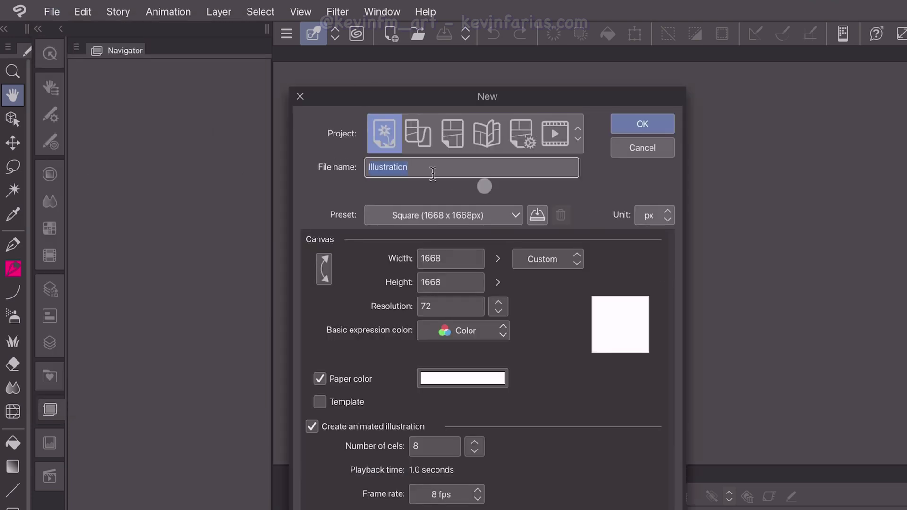
text(EMOTE 2)
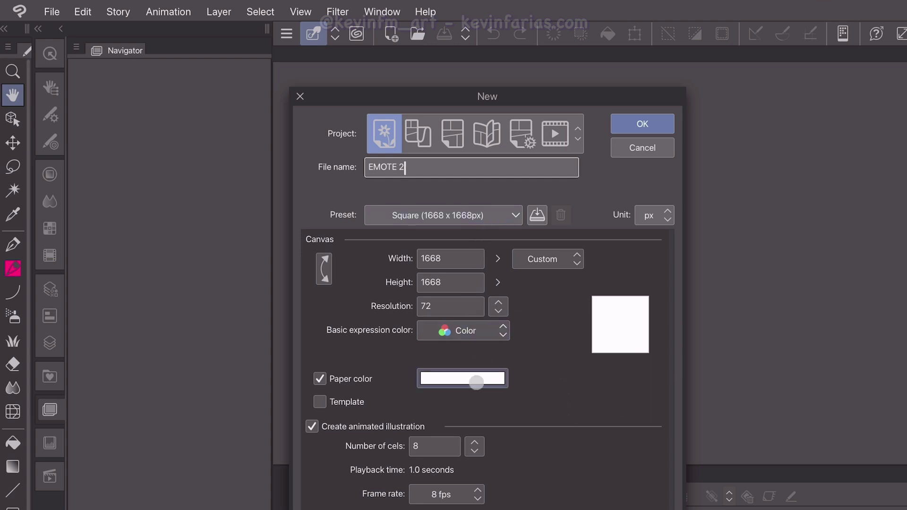
click(643, 124)
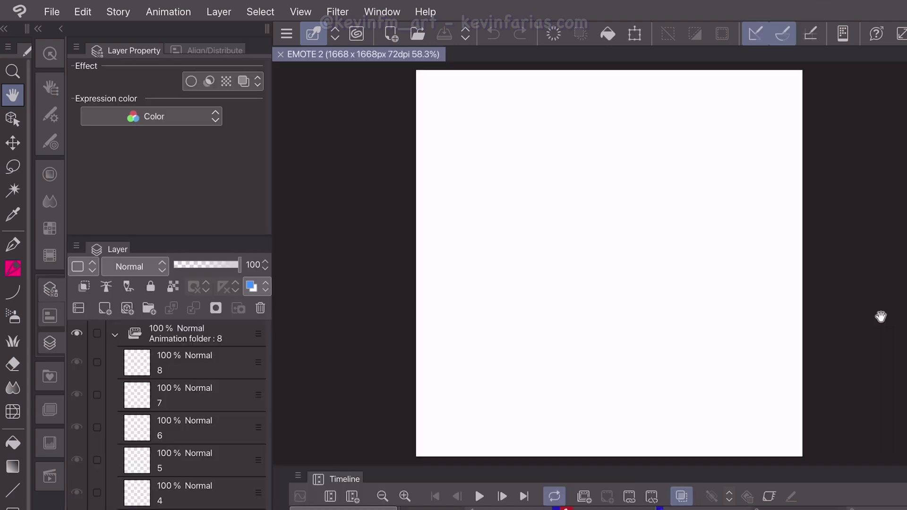
Step: Delete the default animation folder with its eight cels from EMOTE 2
click(114, 334)
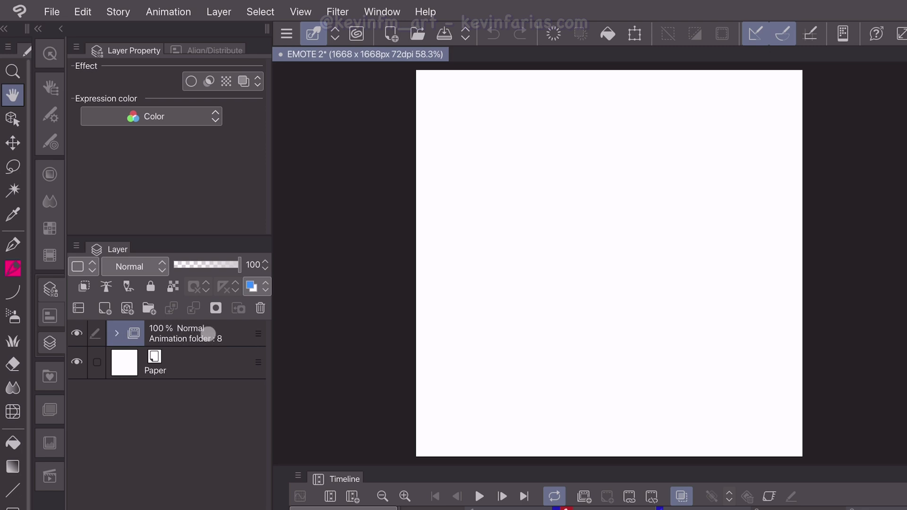
click(261, 308)
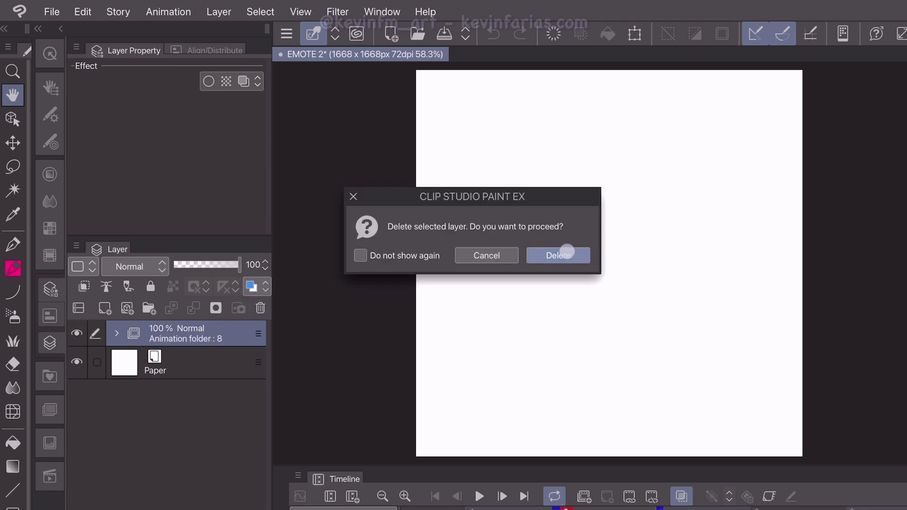
click(566, 255)
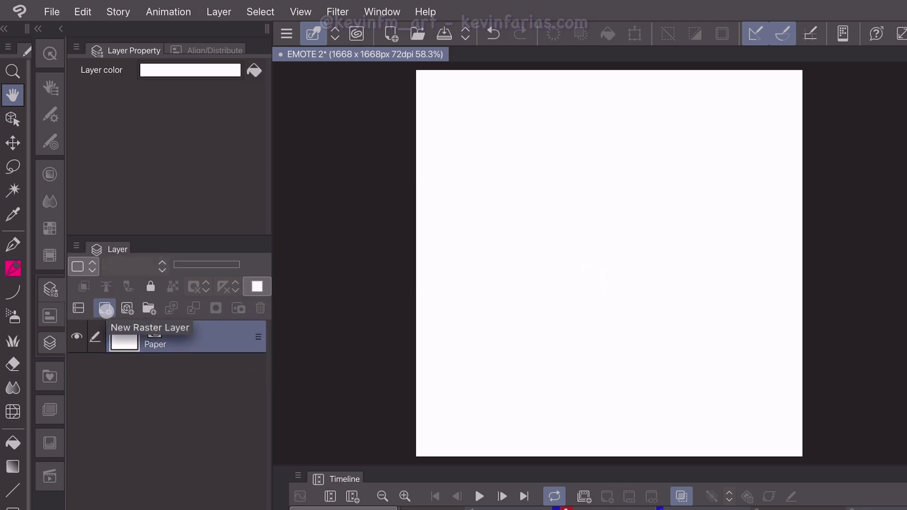
Step: Add a new raster layer above the Paper layer and name it SKETCH
click(105, 310)
double_click(170, 343)
text(SKET)
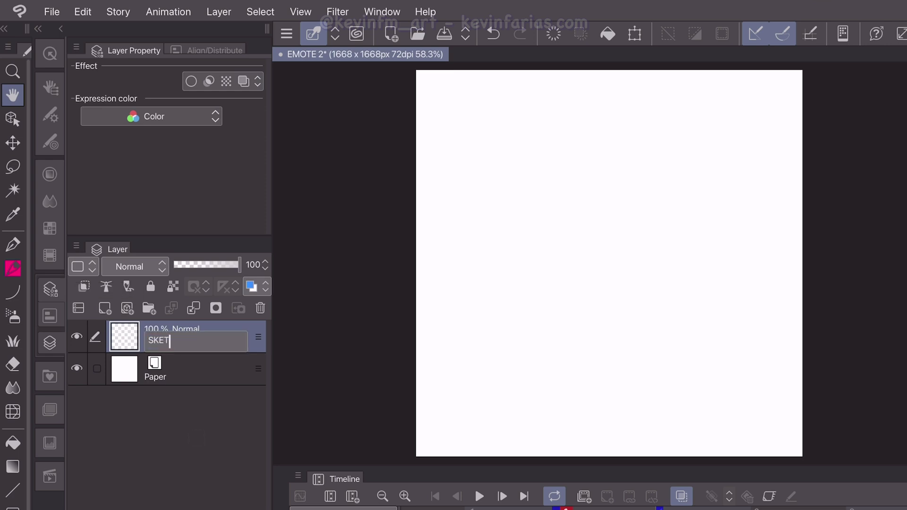
text(CH)
key(Return)
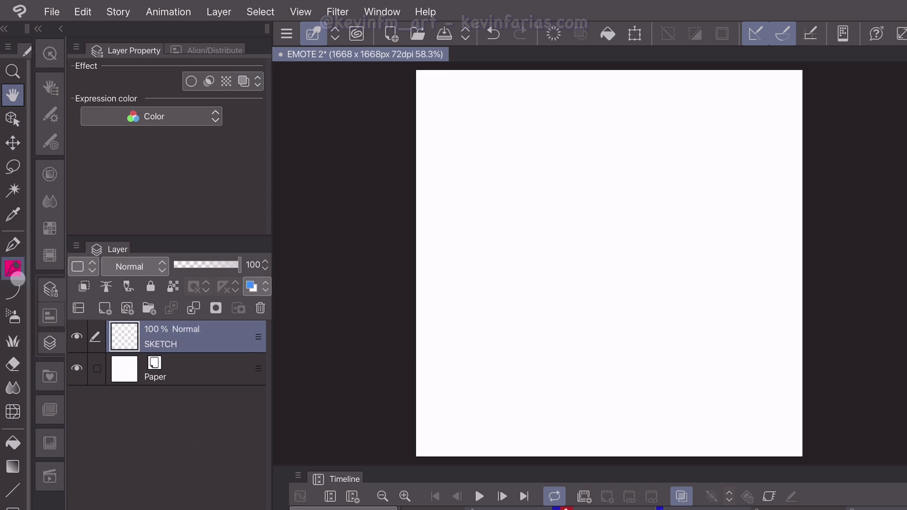
Step: Choose the sketching brush and save the file in the EMOTE 2 folder
click(13, 268)
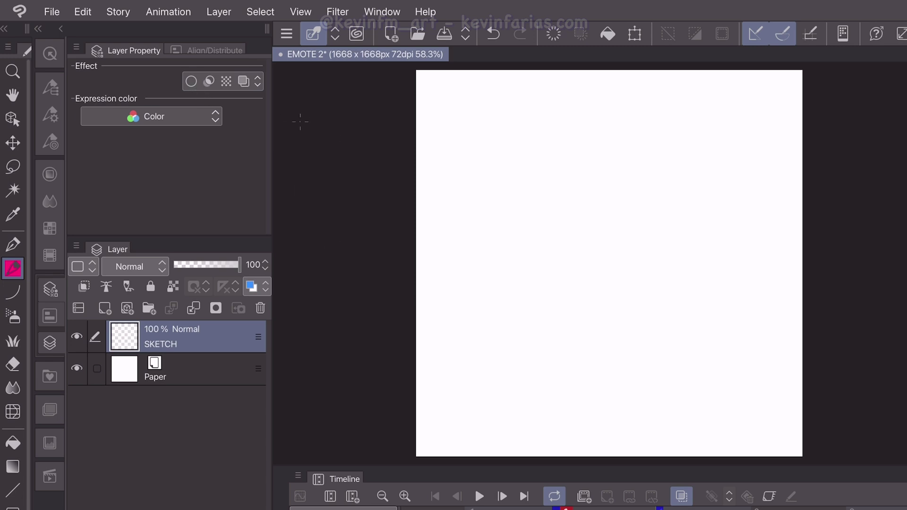
click(445, 33)
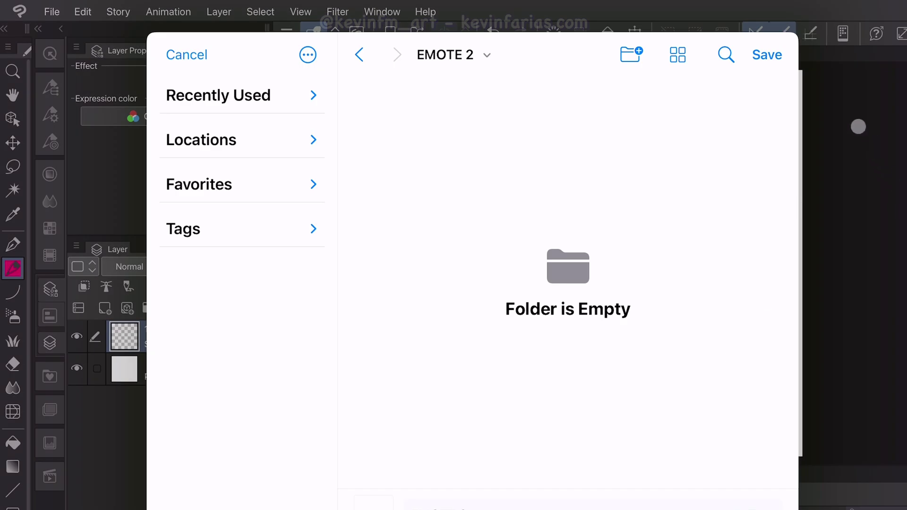
click(768, 54)
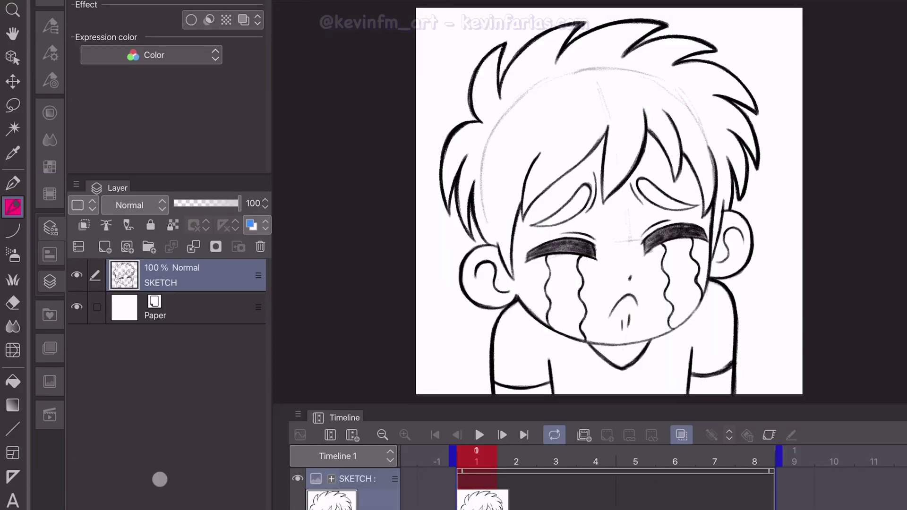
Step: Tint the SKETCH layer with the blue layer color and lower its opacity to 50%
click(250, 226)
click(254, 203)
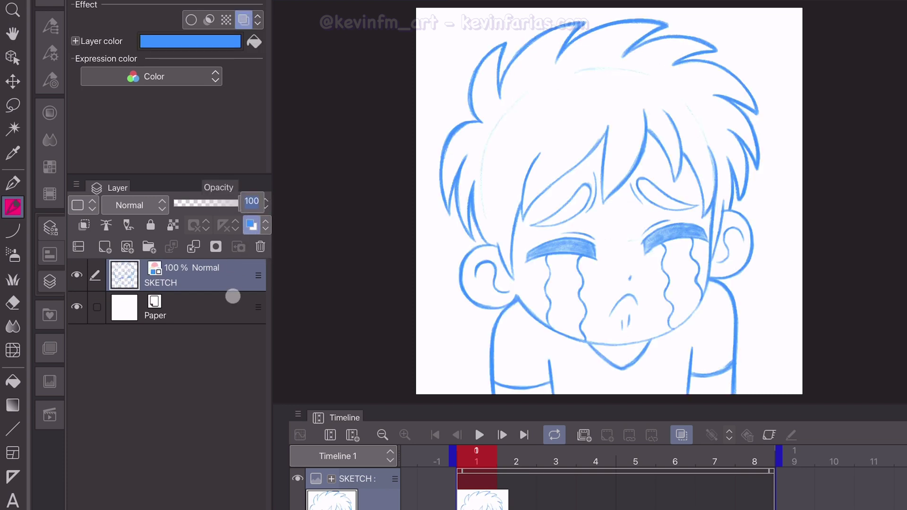
text(50)
key(Return)
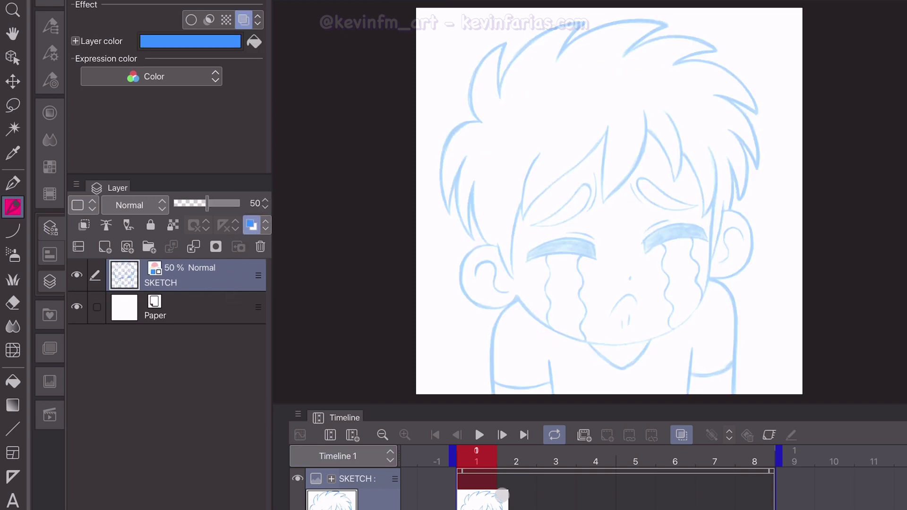
Step: Add a new animation folder above the SKETCH layer and name it ANIMATION
click(590, 436)
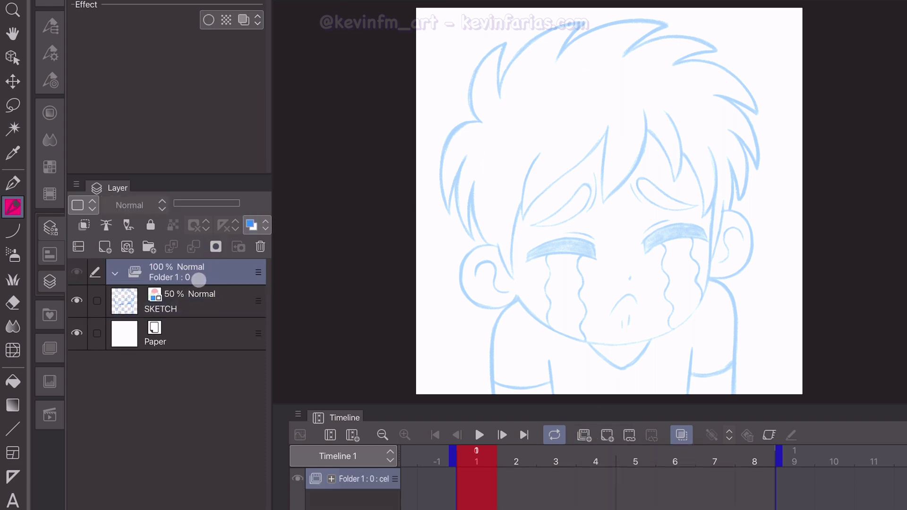
double_click(191, 279)
text(ANIMATIO)
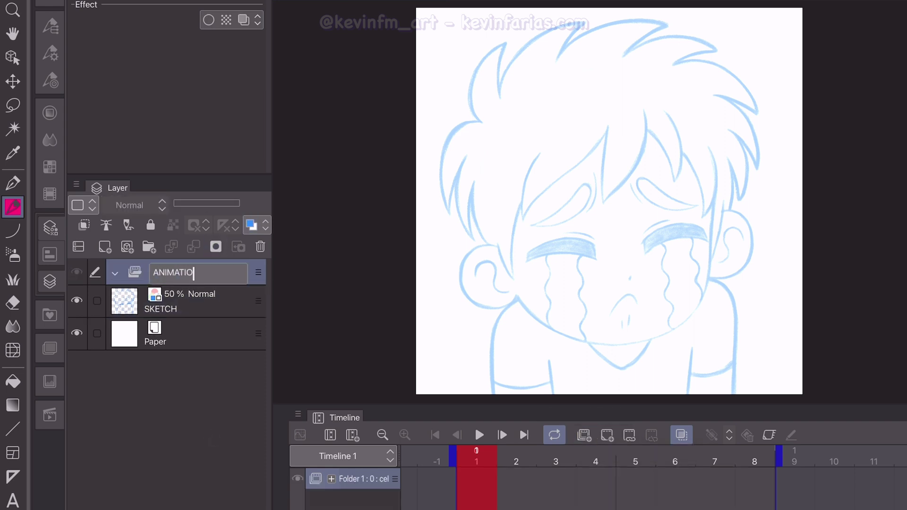
text(N)
key(Return)
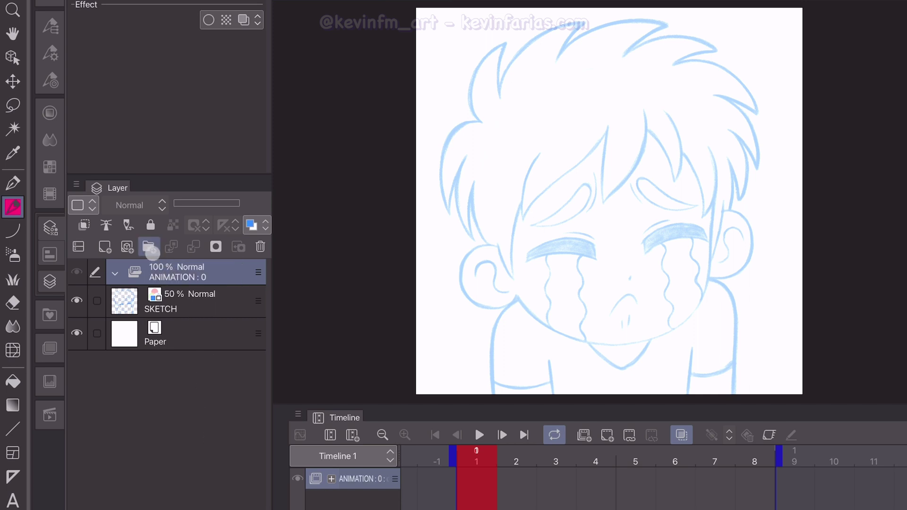
Step: Add a layer folder inside ANIMATION and fill it with two raster layers, a vector layer and another raster layer on top
click(149, 248)
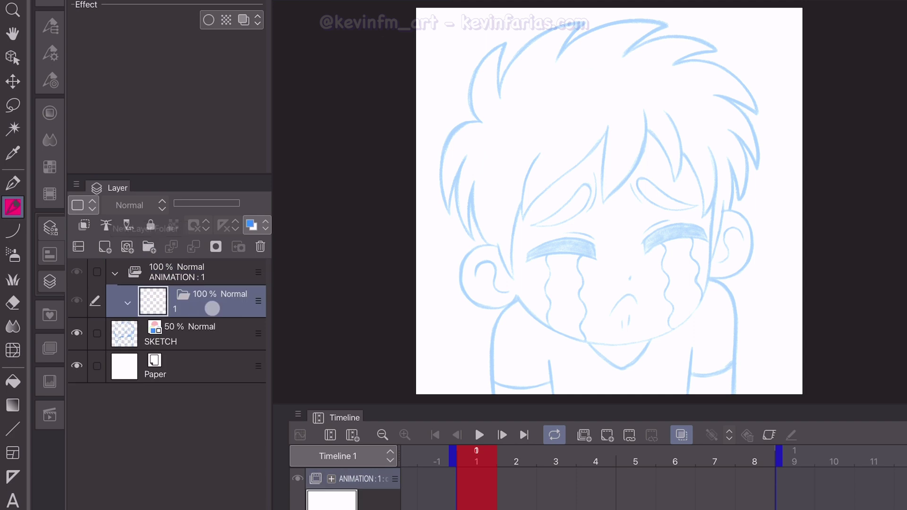
click(105, 247)
click(104, 247)
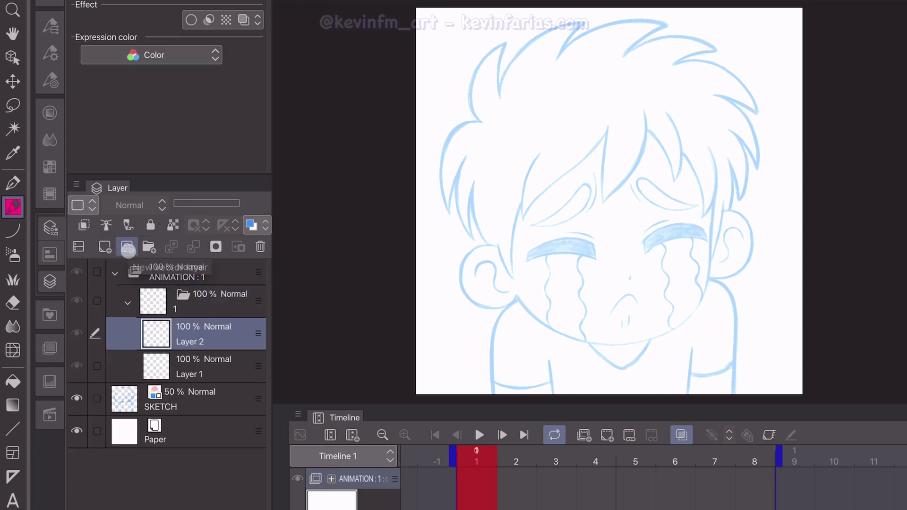
click(126, 247)
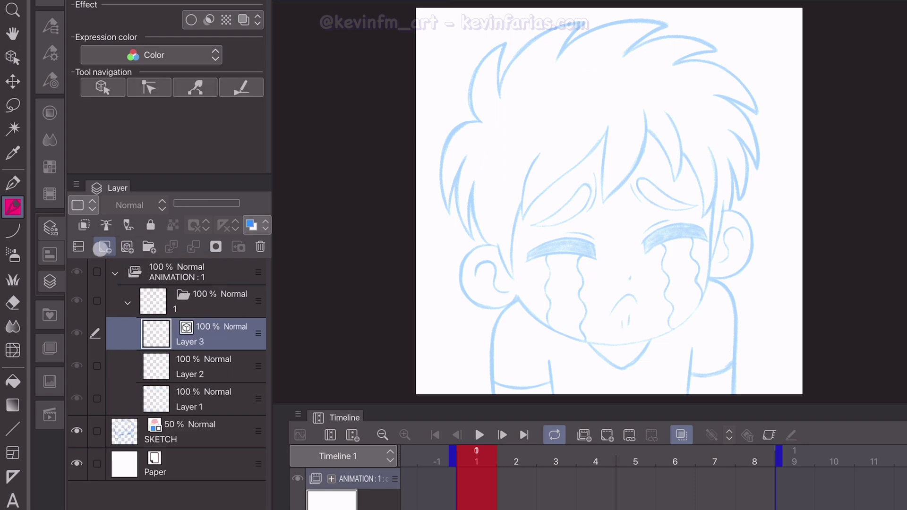
click(103, 248)
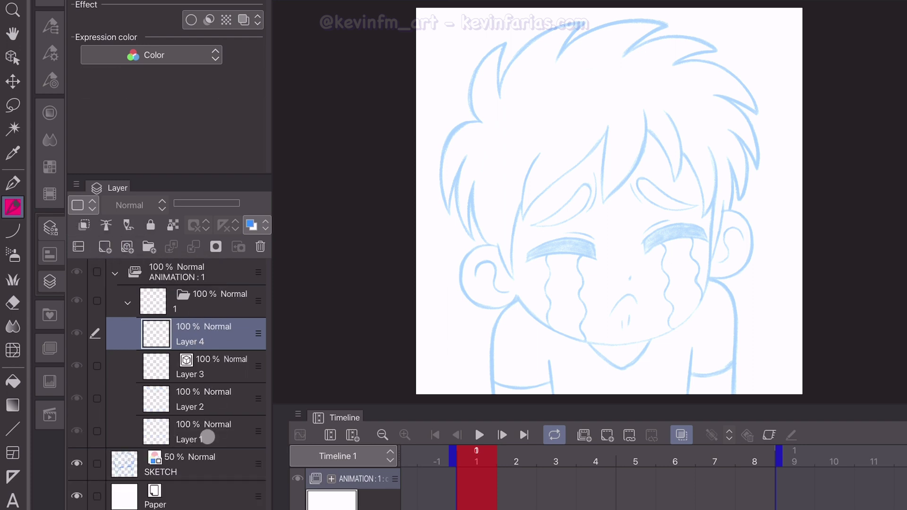
Step: Rename the folder's layers from bottom to top BASE, SHADING, LINE and COLOR LINE, and clip COLOR LINE to the layer below
double_click(205, 436)
double_click(198, 407)
text(SHADING)
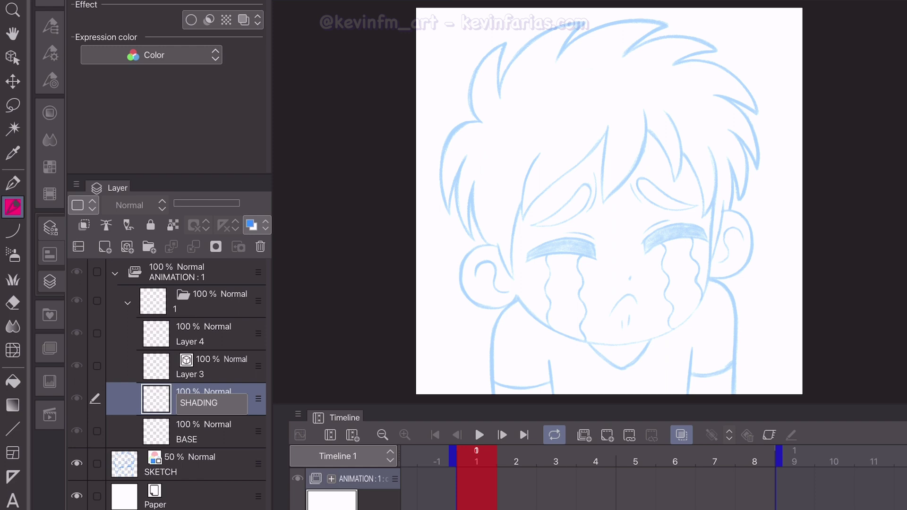
double_click(195, 375)
text(LINE)
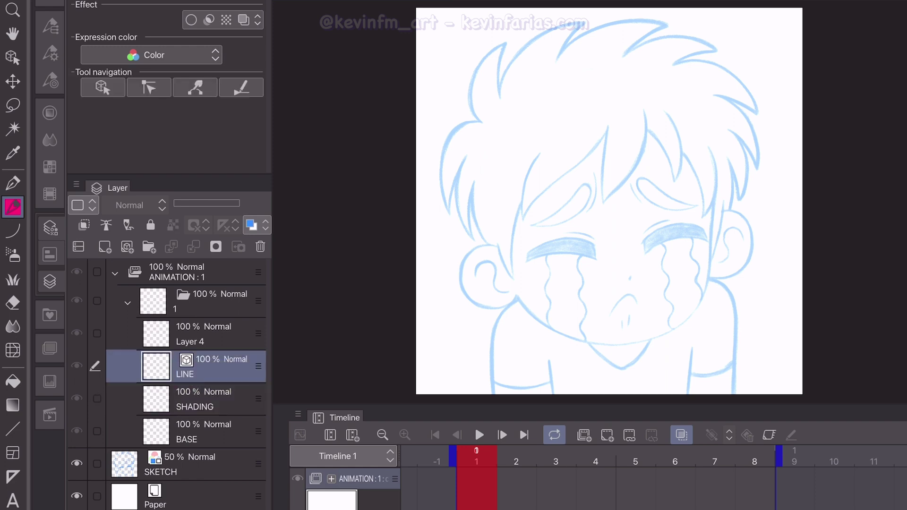
double_click(202, 341)
text(COLOR LINE)
key(Return)
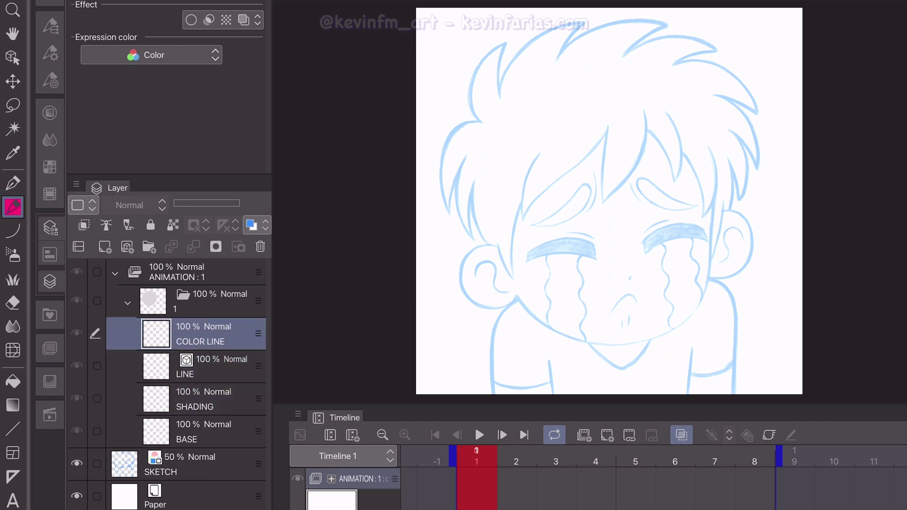
click(84, 225)
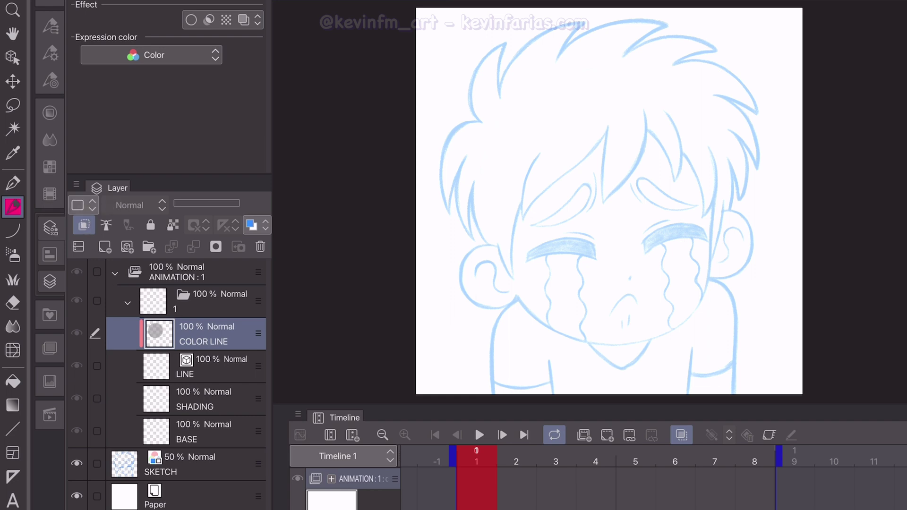
Step: Select the LINE vector layer and assign cel 1 to frame 1
click(224, 371)
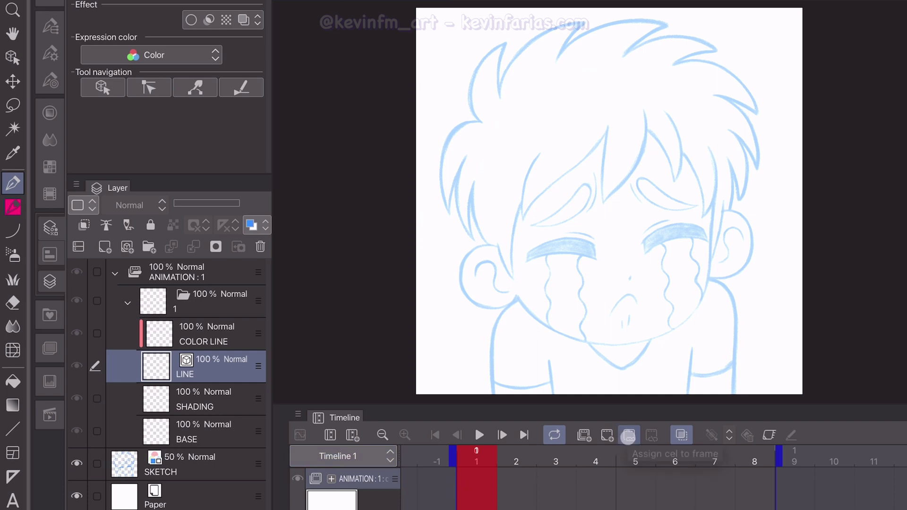
click(628, 436)
click(406, 137)
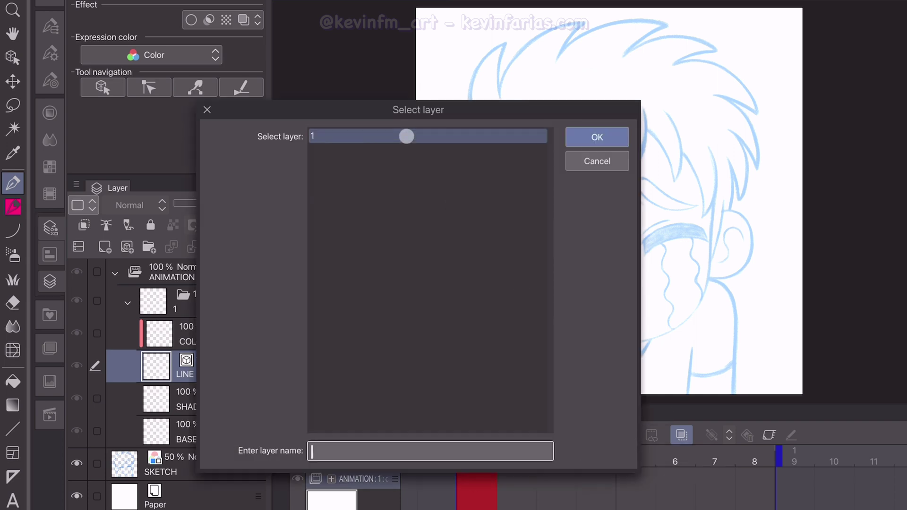
click(599, 136)
Step: Ink the closed eyes, brows, wavy tear streams and frowning mouth over the sketch on the LINE layer of cel 1
drag(528, 257, 596, 245)
mouse_move(526, 263)
mouse_down()
mouse_move(596, 260)
mouse_move(706, 232)
mouse_up()
drag(530, 227, 589, 185)
drag(638, 180, 698, 206)
drag(548, 257, 551, 329)
drag(663, 245, 673, 330)
drag(608, 319, 639, 308)
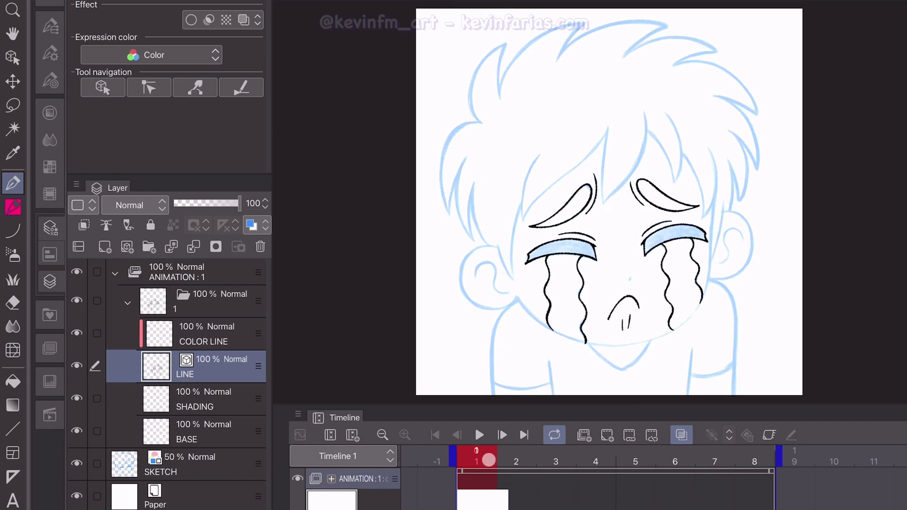
Step: Create a new animation cel on frame 2 for the next version of the crying face
click(513, 461)
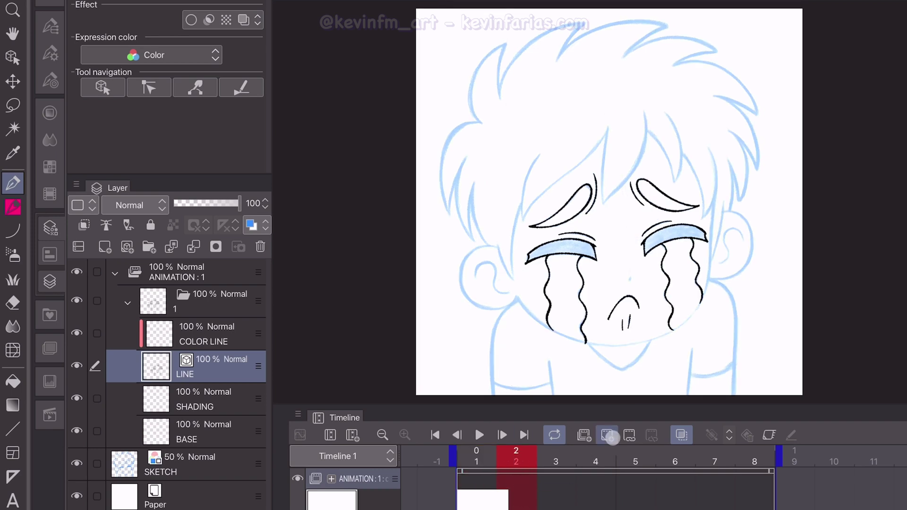
click(609, 435)
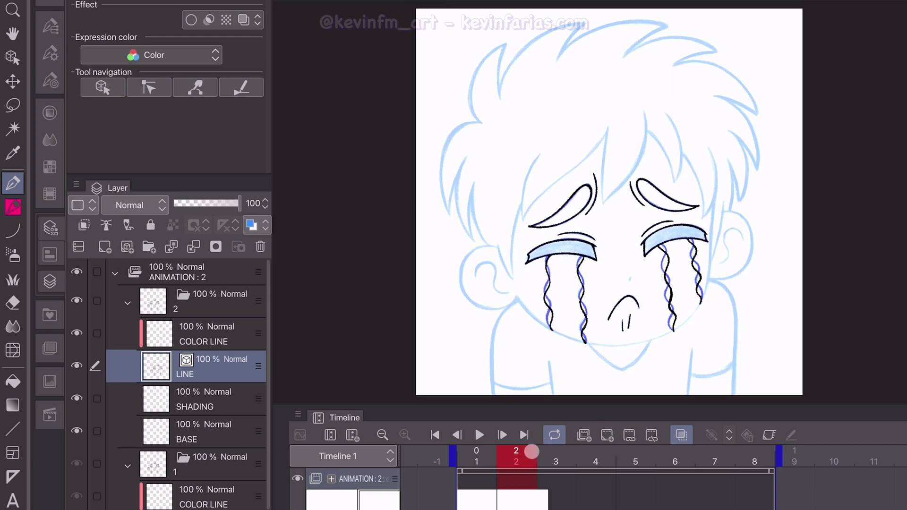
Step: Create a new cel on frame 3 and ink its LINE layer with shifted wavy tears plus the eyes and brows
drag(519, 454, 545, 457)
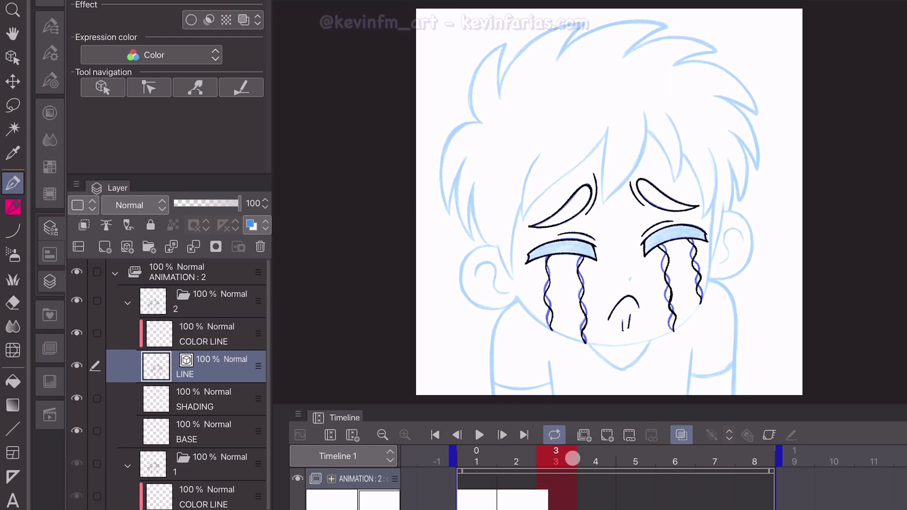
click(608, 435)
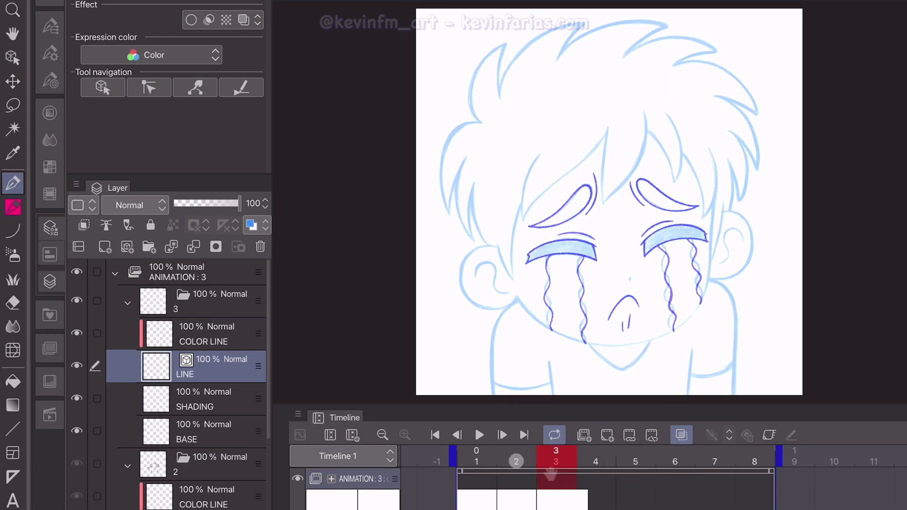
drag(548, 259, 551, 331)
drag(579, 257, 585, 342)
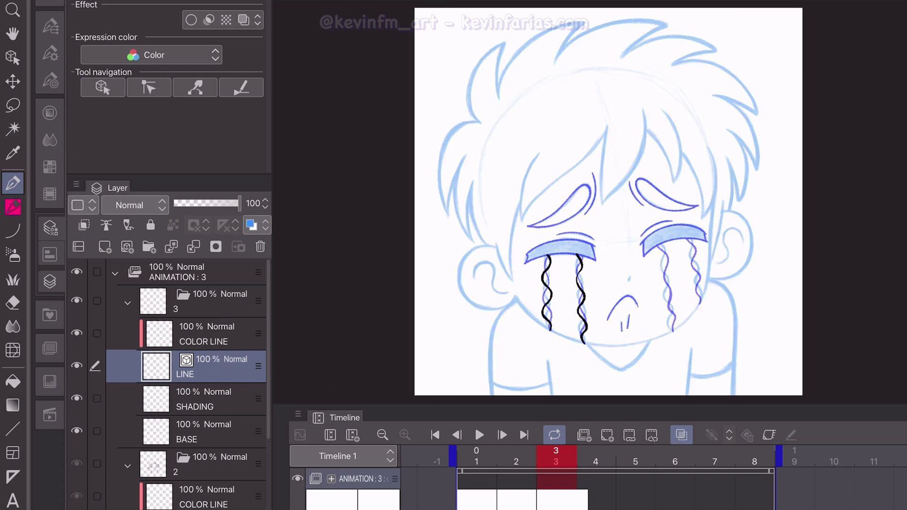
drag(657, 250, 674, 330)
drag(692, 240, 699, 303)
drag(527, 262, 596, 260)
drag(528, 227, 595, 182)
drag(642, 250, 708, 236)
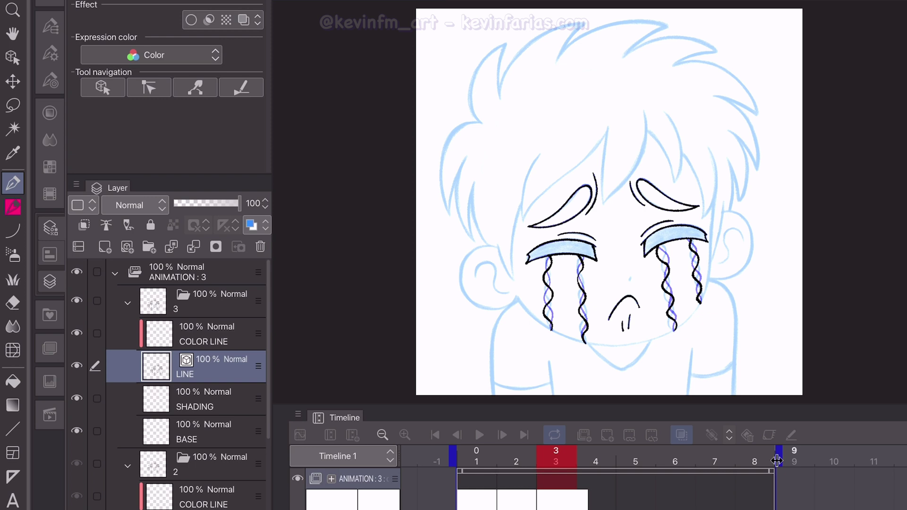
Step: Shorten the timeline to end after frame 3, return to frame 1 and turn off onion skin
drag(778, 461, 581, 461)
click(474, 455)
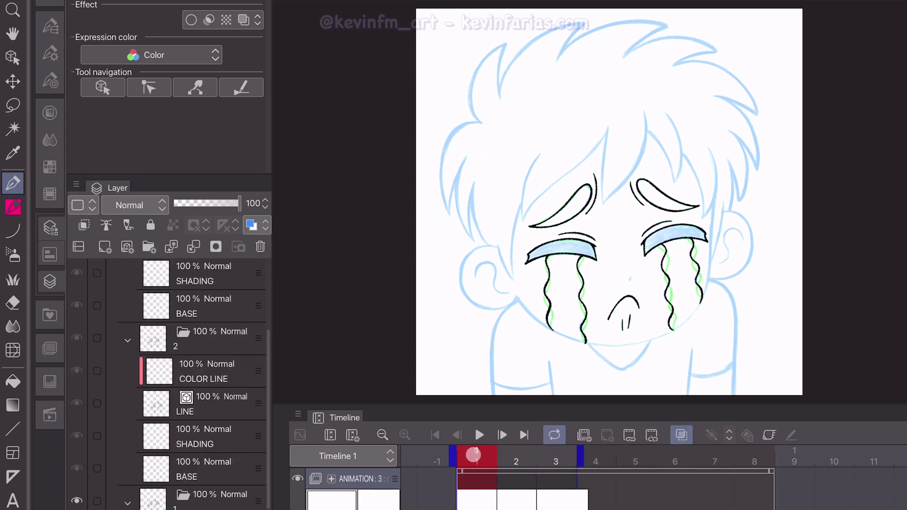
click(681, 435)
Step: Collapse the ANIMATION folder and play the three-frame loop to preview the moving tears
scroll(239, 341, up, 2)
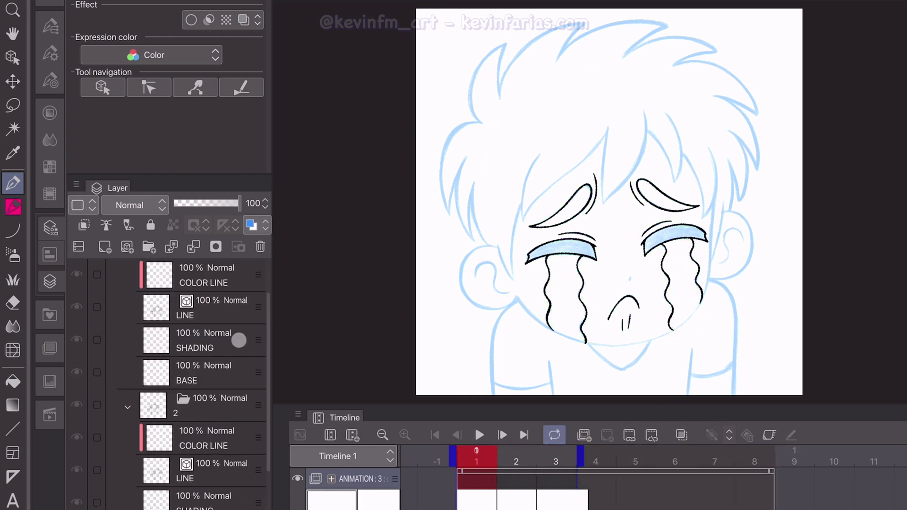
scroll(238, 341, up, 3)
click(114, 271)
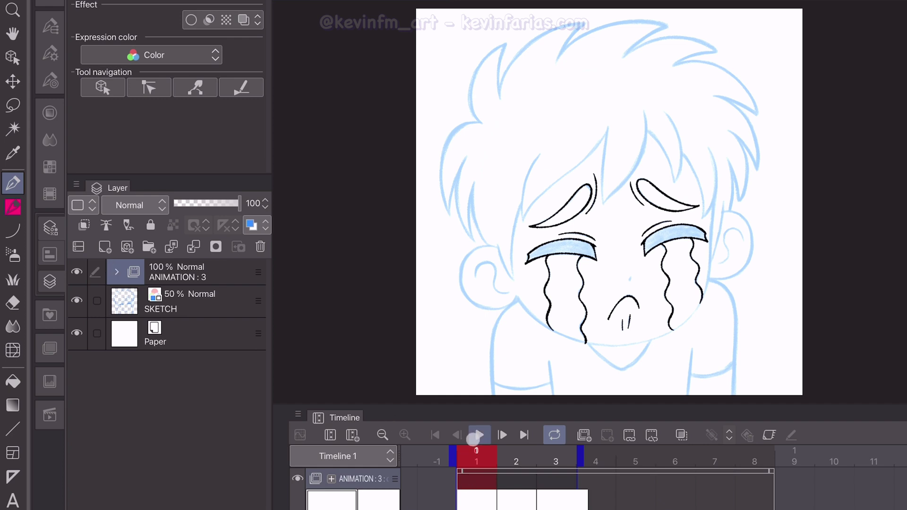
click(478, 434)
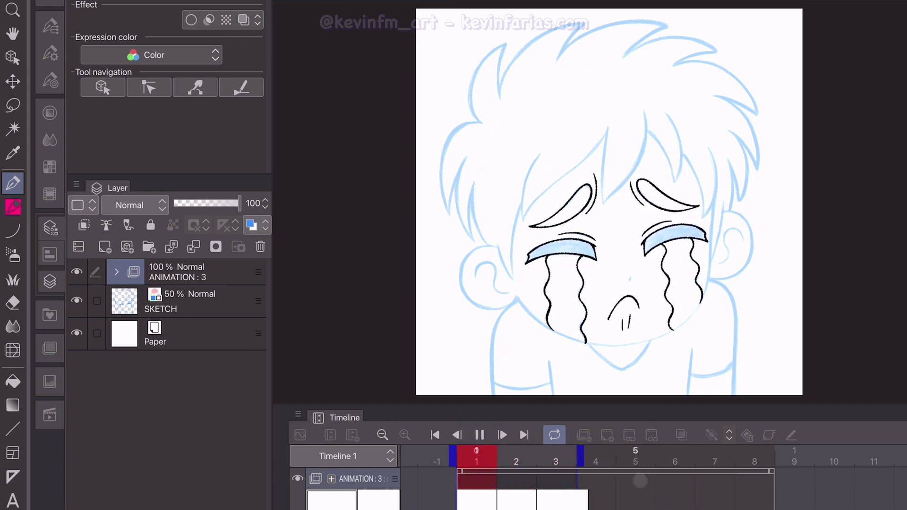
click(641, 481)
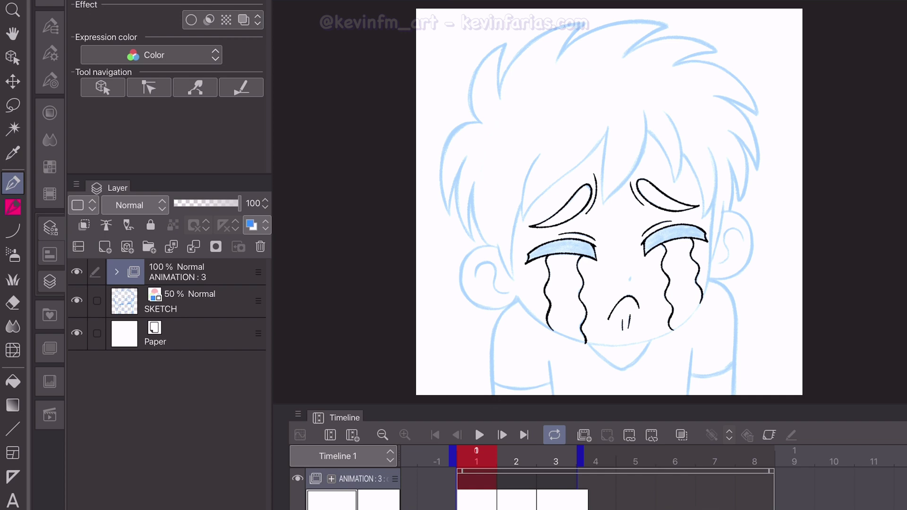
Step: Add a layer folder above the SKETCH layer and name it BODY
click(204, 293)
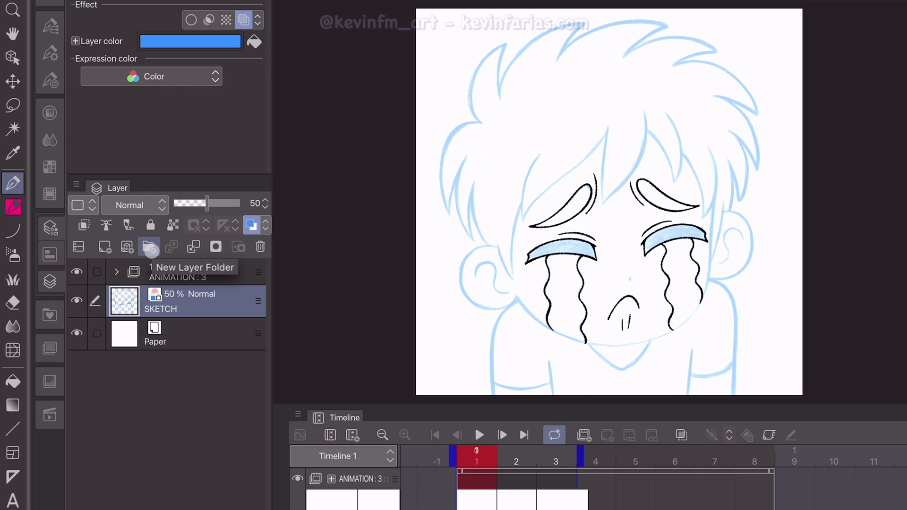
click(150, 248)
double_click(180, 298)
text(BODY)
key(Return)
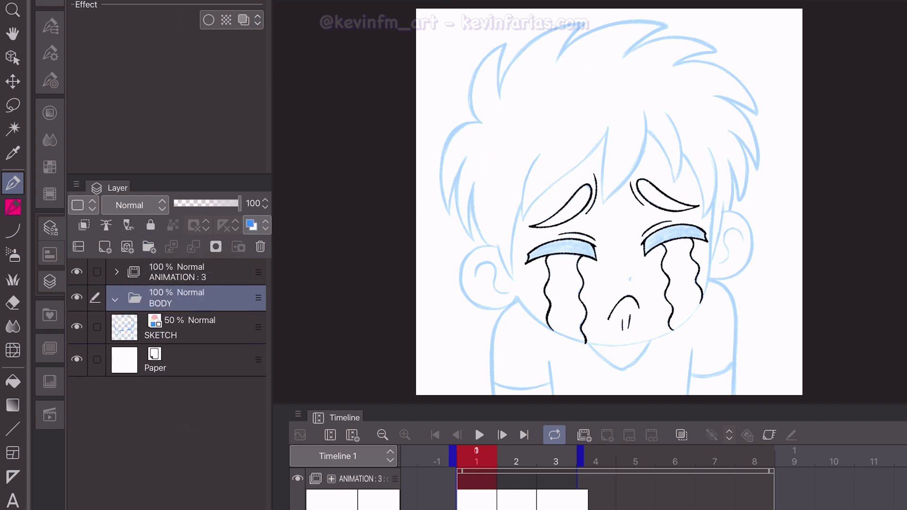
Step: Add four layers inside the BODY folder: two raster layers, a vector layer above them and a raster layer on top
click(105, 248)
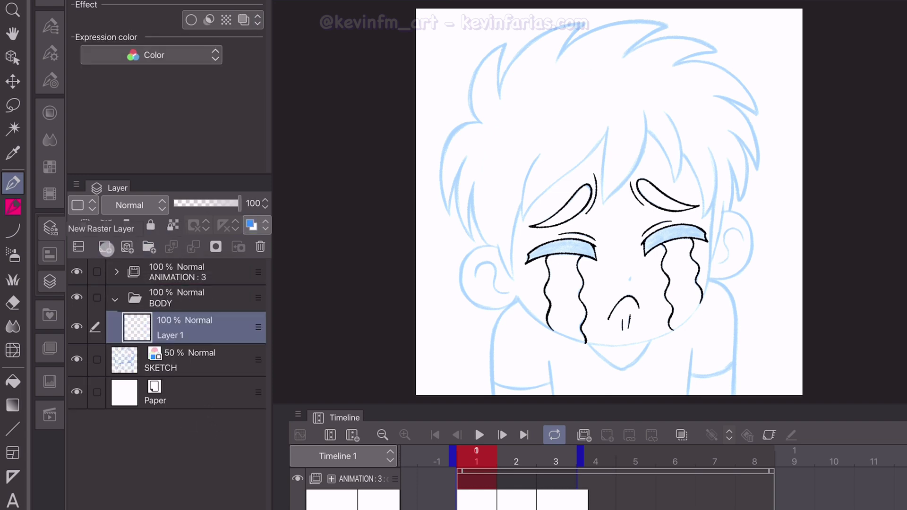
click(105, 247)
click(127, 248)
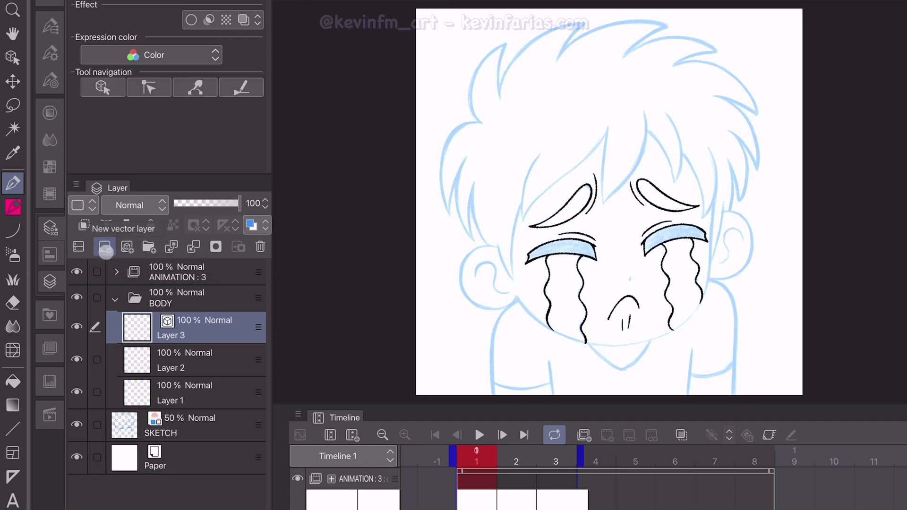
click(105, 248)
Step: Name the BODY layers BASE, SHADING, LINE and COLOR LINE from lowest to highest, and clip COLOR LINE to the layer below
double_click(182, 433)
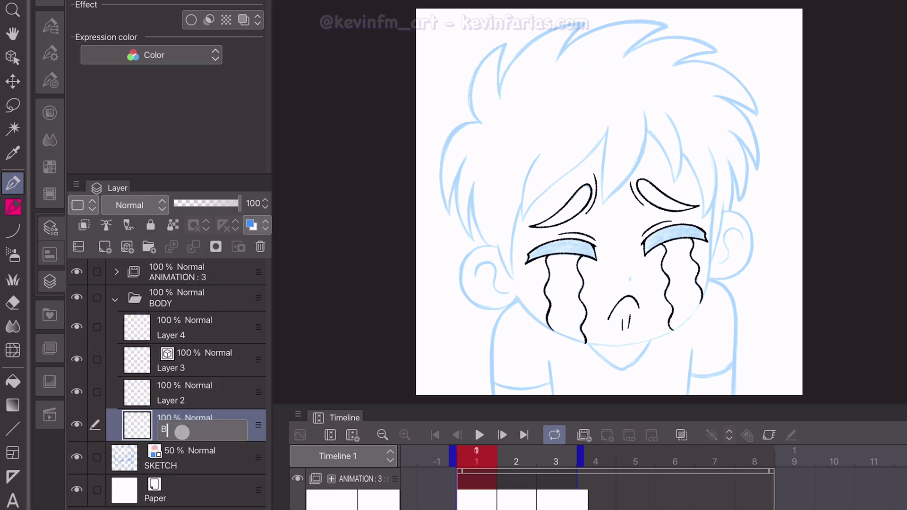
text(BASE)
double_click(188, 398)
text(SHADING)
key(Return)
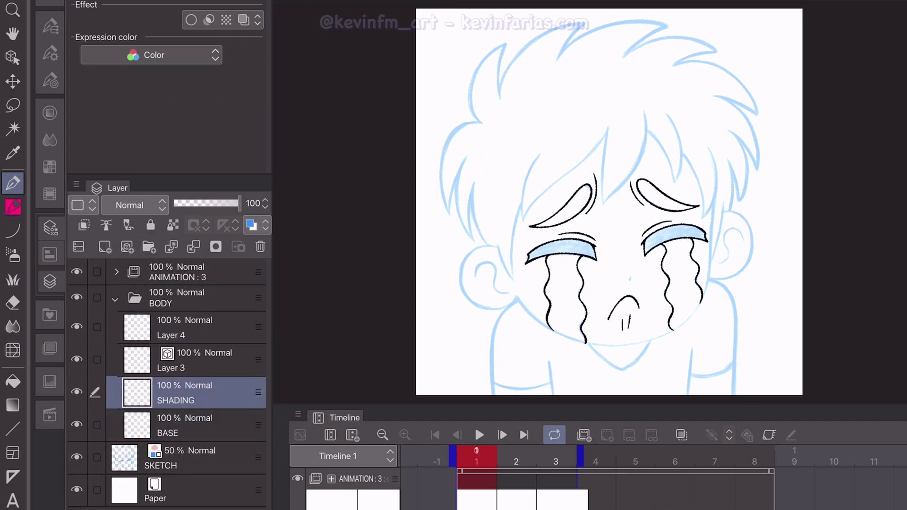
double_click(180, 372)
text(LINE)
key(Return)
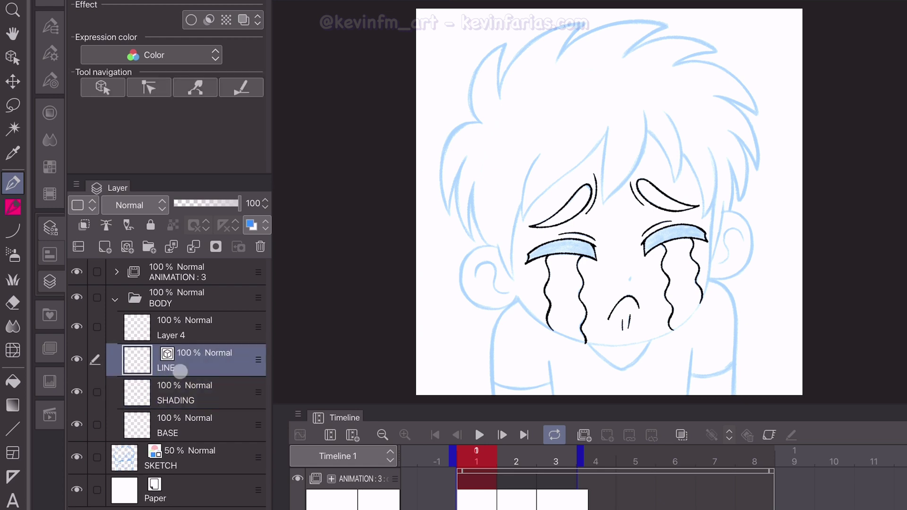
double_click(176, 337)
text(COLOR LINE)
key(Return)
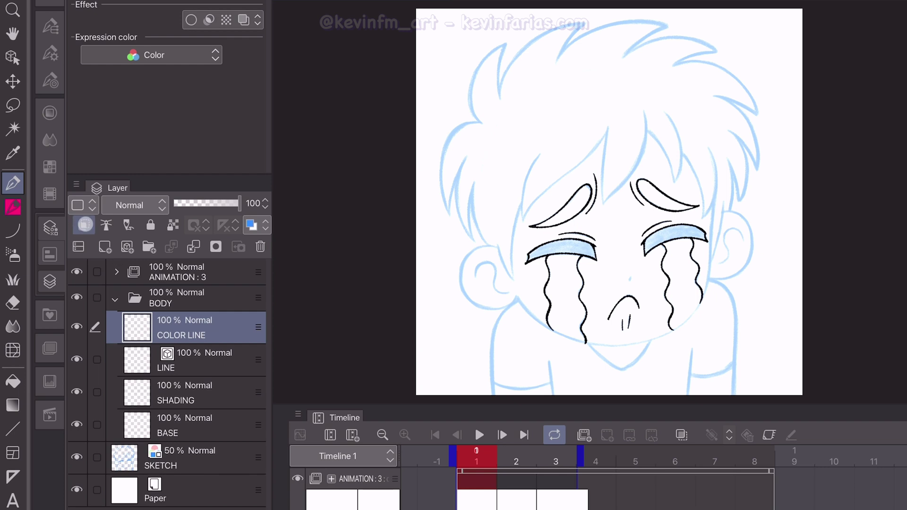
click(84, 225)
Step: Ink the boy's hair, head, ears, nose and shirt in black on BODY's LINE layer, and hide the SKETCH layer
click(216, 361)
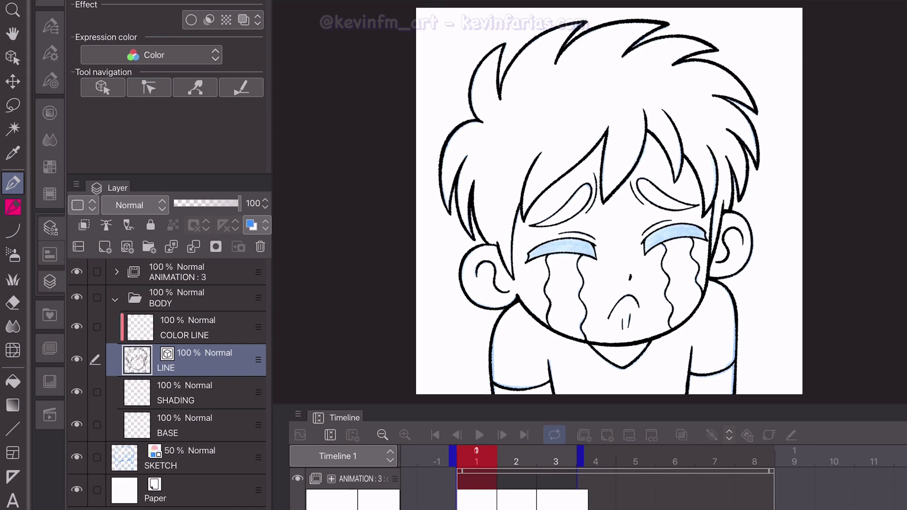
click(77, 458)
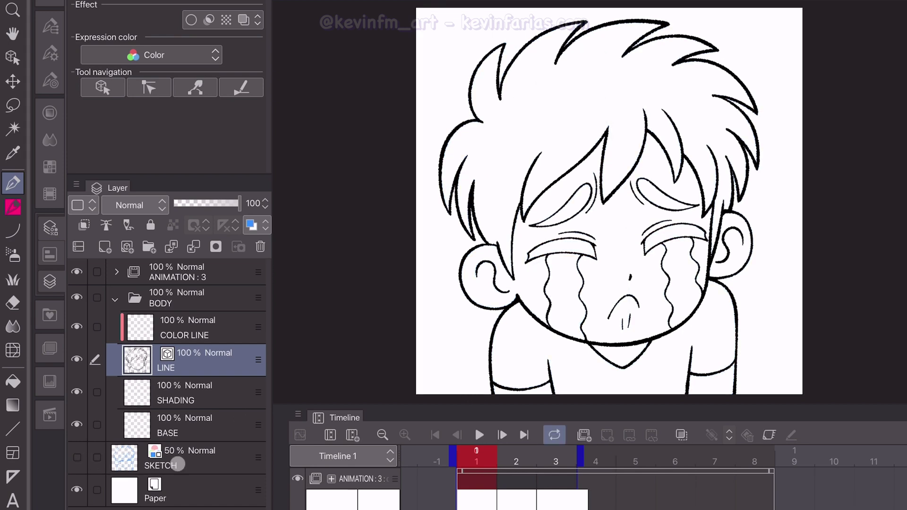
Step: Play the three-frame loop to preview the moving tears over the inked body, then stop playback
click(480, 434)
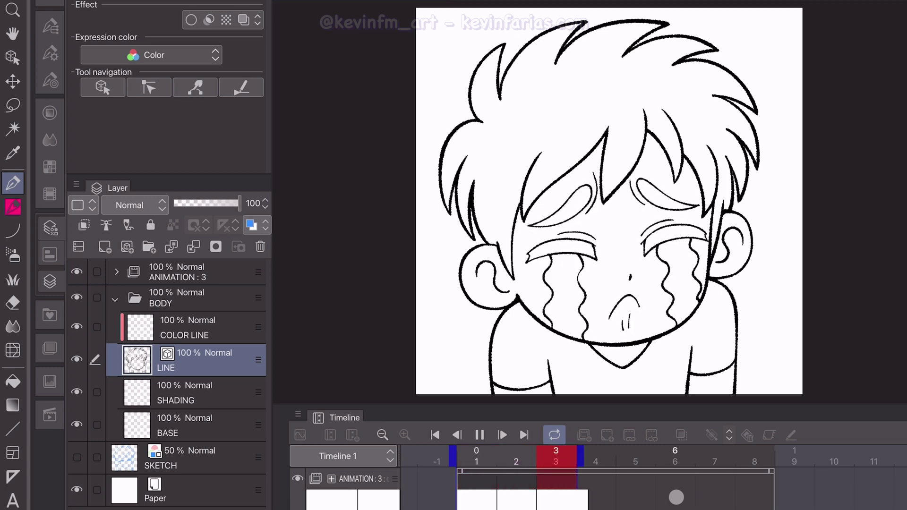
click(427, 495)
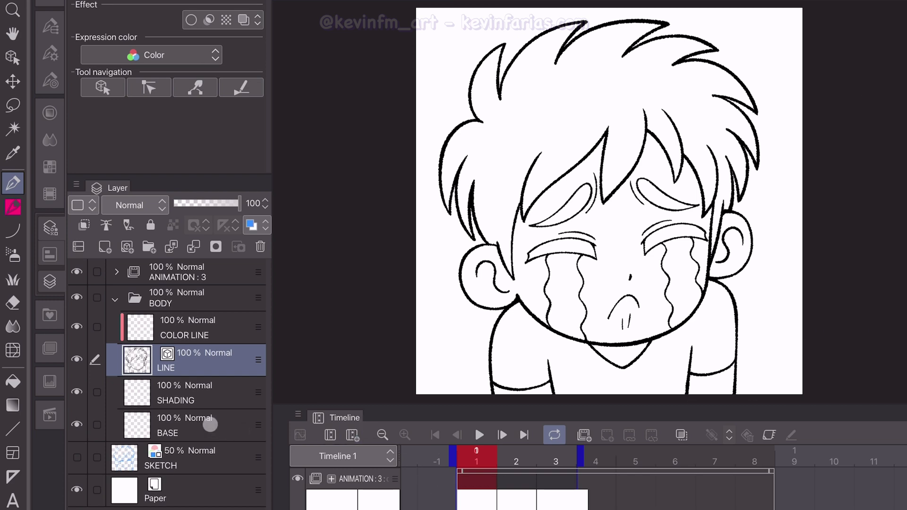
Step: Hide the ANIMATION folder and fill the hair with the reference image's purple on BODY's BASE layer
click(79, 272)
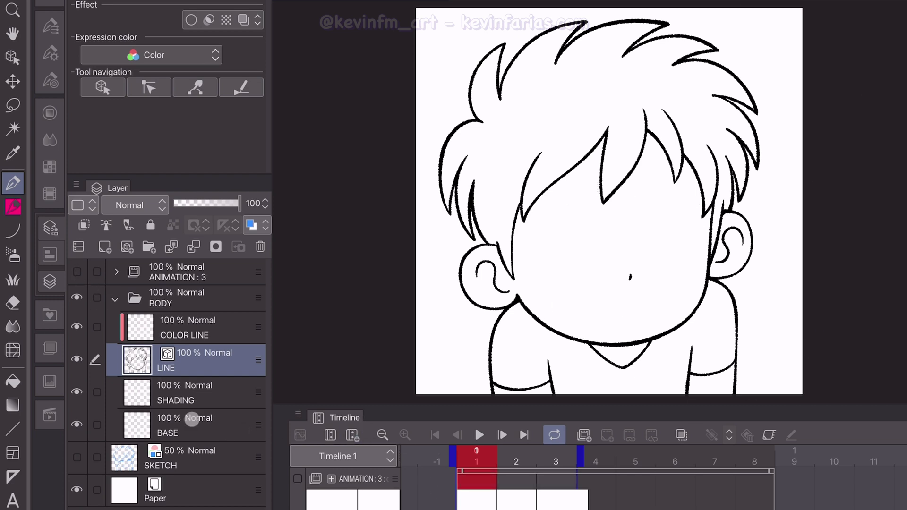
click(206, 432)
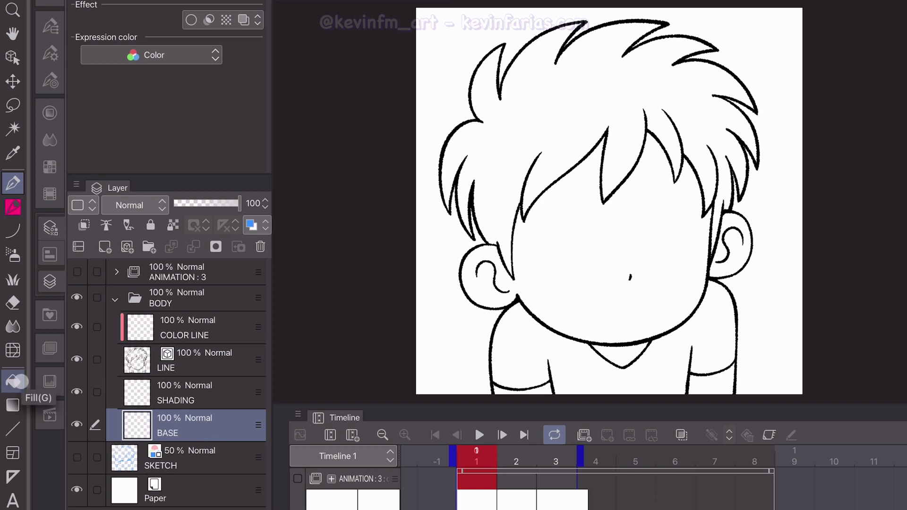
click(16, 381)
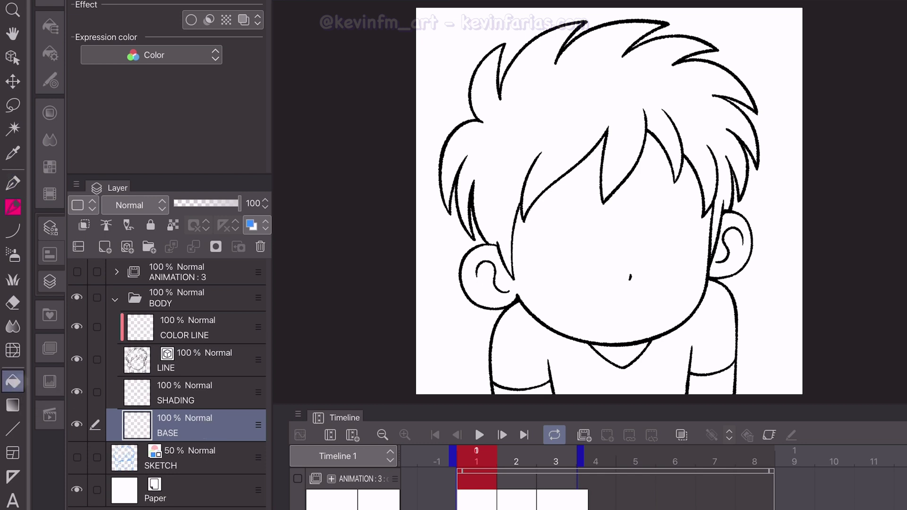
click(49, 382)
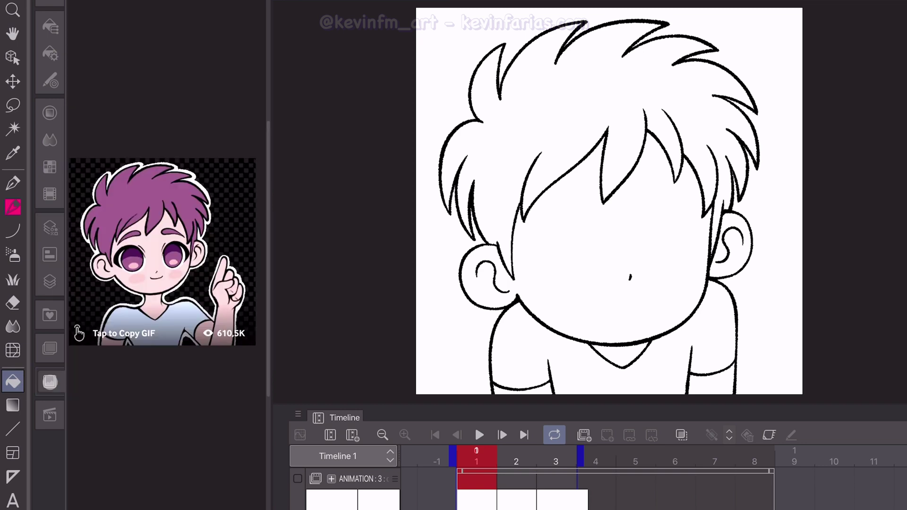
click(580, 96)
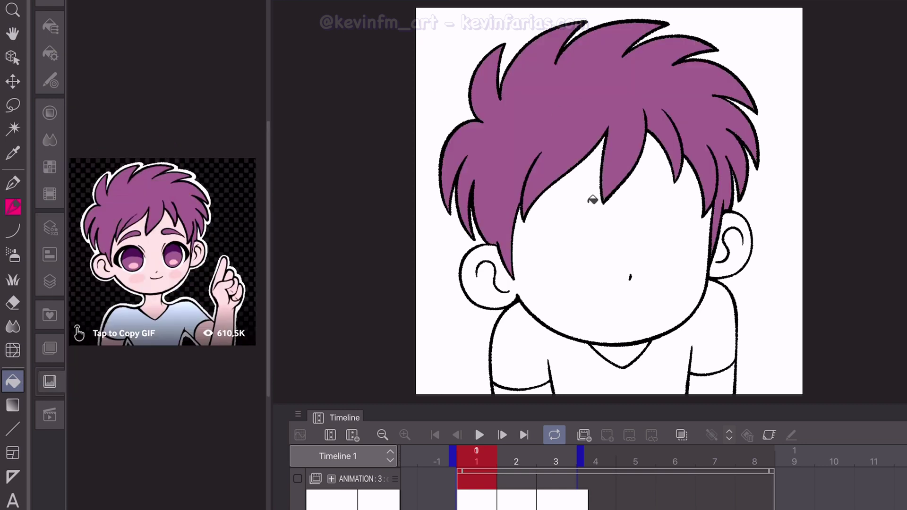
Step: Fill the face, ears, neck and arms with light pink skin color and the shirt with pale blue
click(593, 200)
click(743, 253)
click(637, 361)
click(525, 390)
click(711, 382)
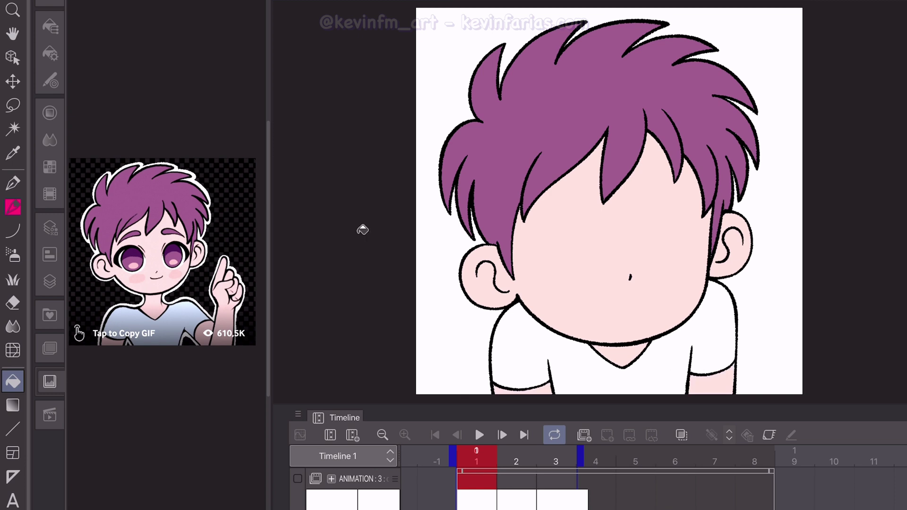
click(480, 328)
Step: Set the SHADING layer's blending mode to Multiply
click(50, 281)
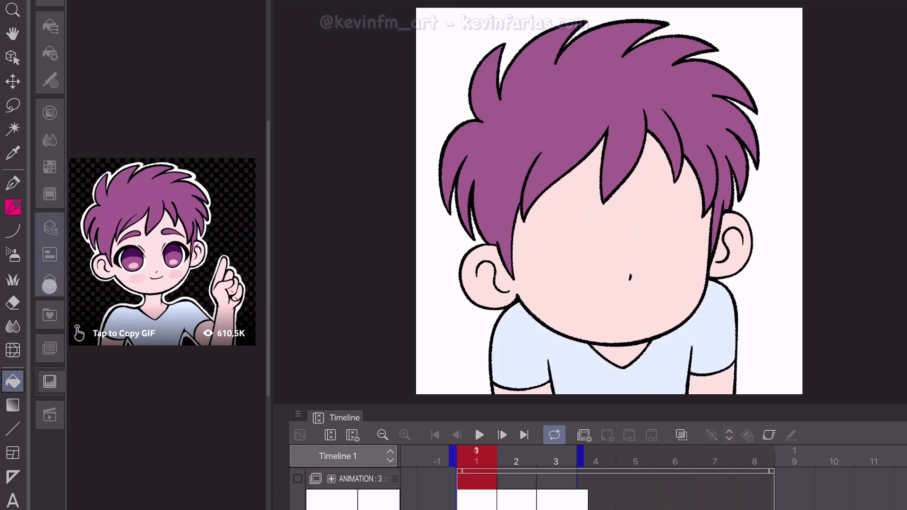
click(207, 392)
click(137, 205)
click(126, 252)
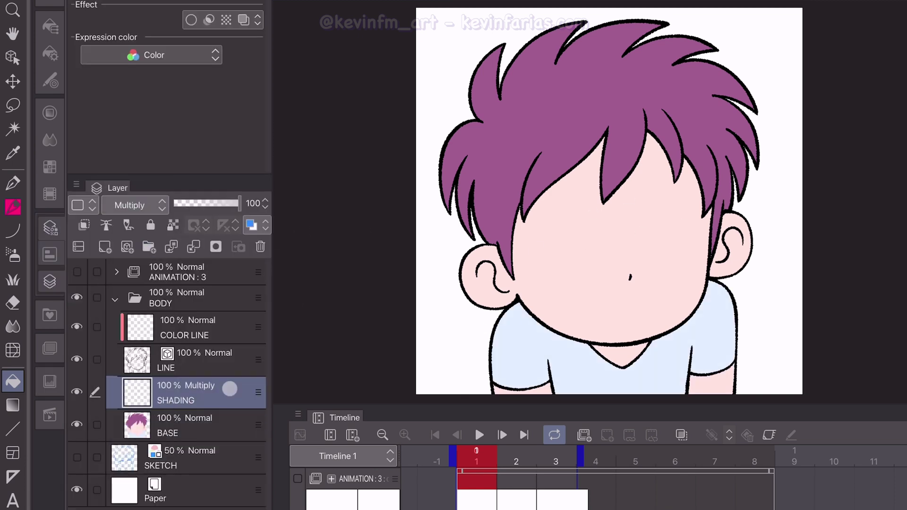
Step: Paint a blue shadow along the shirt's left sleeve and pink shadows on the nose, neck and left side of the face
click(50, 382)
key(p)
drag(515, 307, 500, 380)
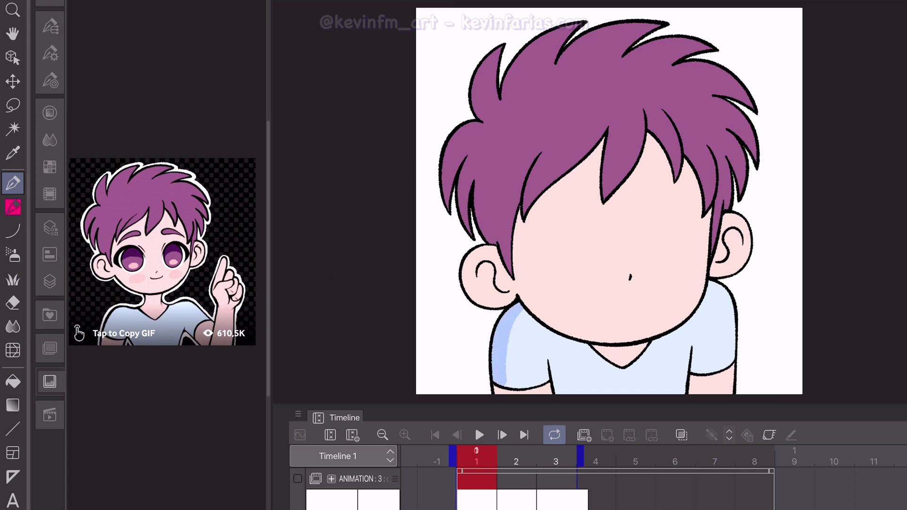
click(151, 245)
click(628, 279)
mouse_move(625, 342)
mouse_down()
mouse_move(519, 285)
mouse_move(519, 215)
mouse_up()
drag(521, 221, 550, 318)
drag(550, 190, 524, 269)
drag(566, 177, 573, 328)
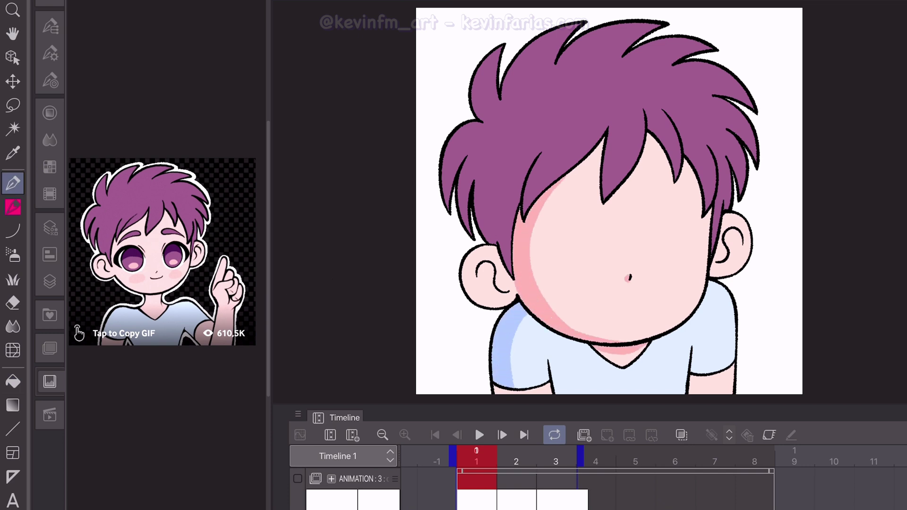
Step: Fill the left ear with the pink shadow color and paint a skin shadow beneath the central fringe
key(g)
click(503, 273)
key(p)
drag(597, 192, 599, 202)
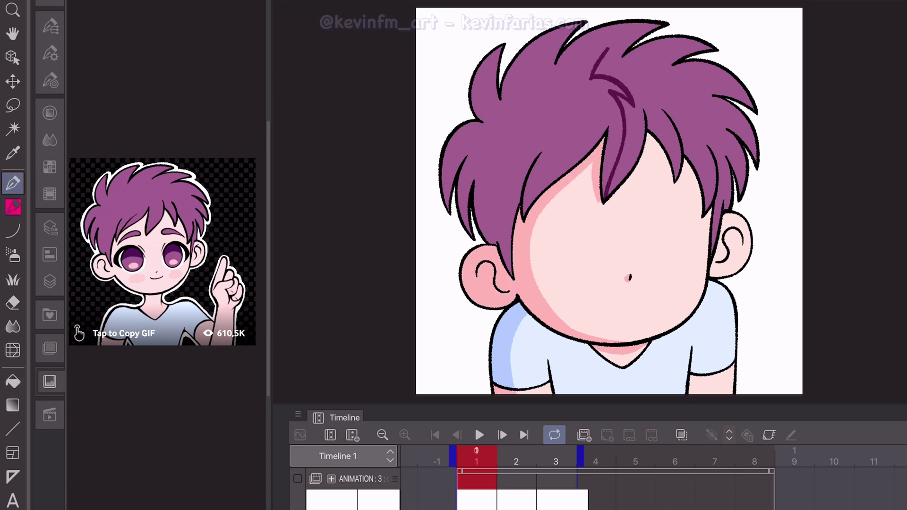
Step: Outline the shadow shape across the left side of the hair and fill it with dark purple
mouse_move(619, 36)
mouse_down()
mouse_move(487, 132)
mouse_move(449, 199)
mouse_up()
key(g)
click(543, 118)
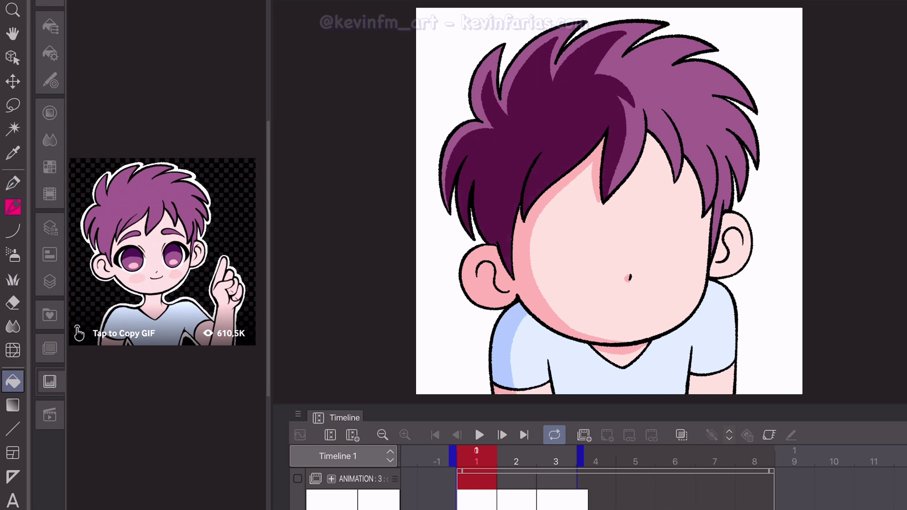
Step: Fill BODY's COLOR LINE layer with dark purple to tint the line art
key(p)
key(F7)
key(alt+BackSpace)
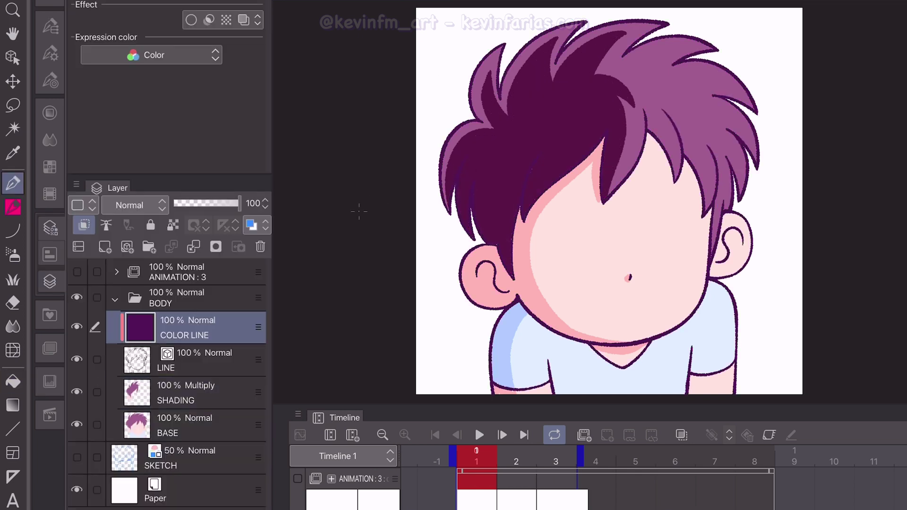
Step: Collapse the BODY folder, mark it with a green palette color, and mark the ANIMATION folder yellow and show it
click(116, 299)
click(175, 301)
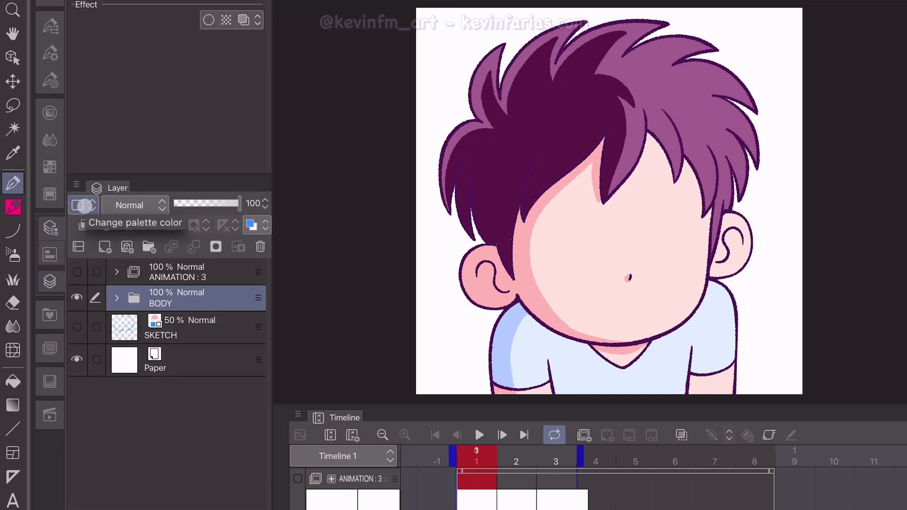
click(84, 205)
click(122, 296)
click(189, 276)
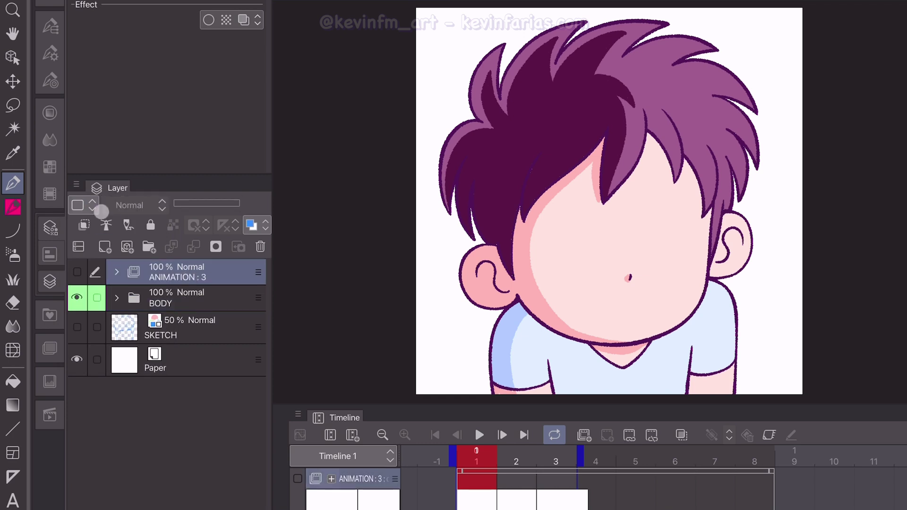
click(89, 205)
click(78, 272)
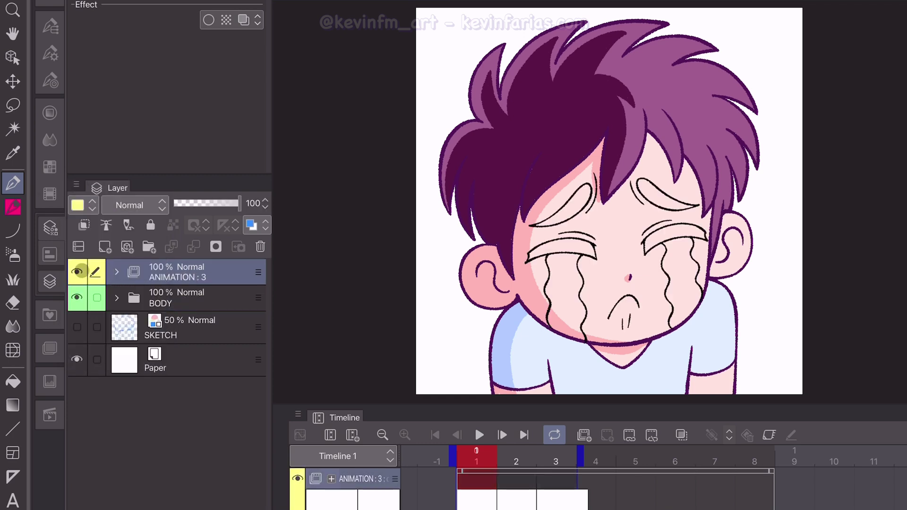
Step: Hide the BODY folder and fill the COLOR LINE layer of ANIMATION cel 1 with dark purple
click(77, 297)
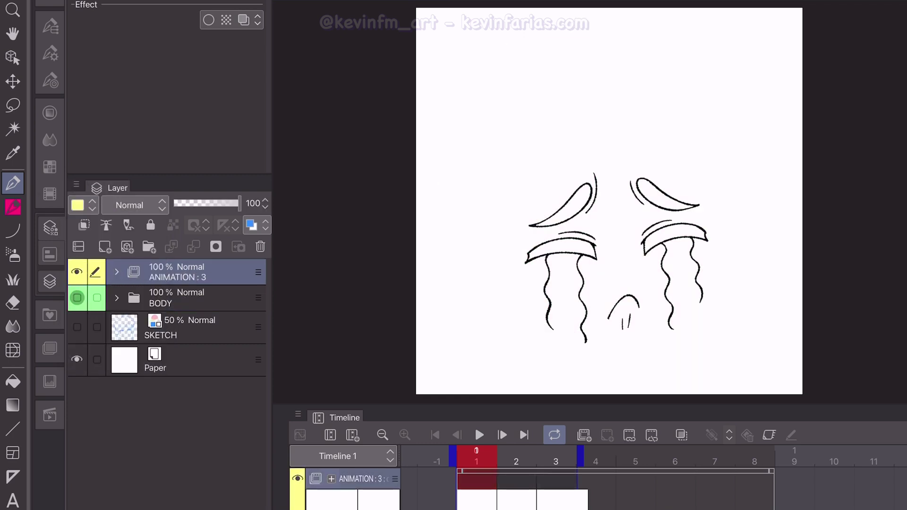
click(117, 275)
click(127, 302)
click(127, 331)
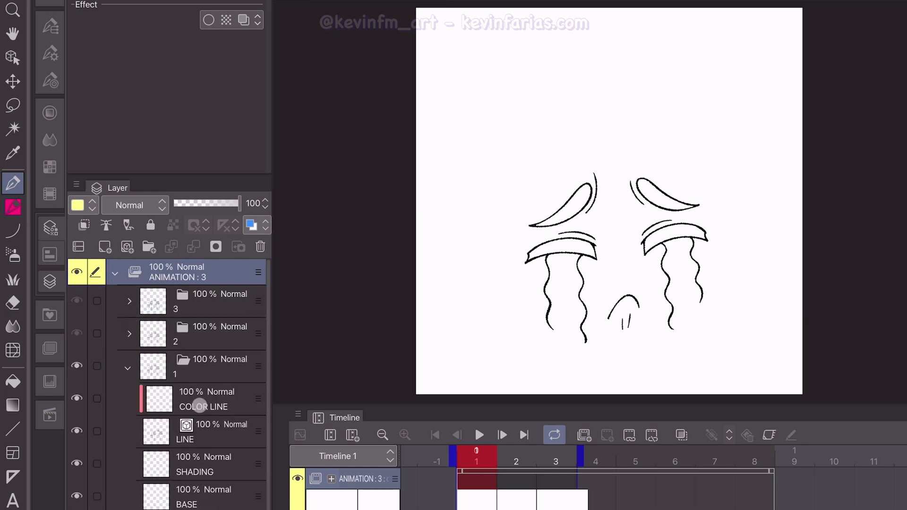
click(208, 404)
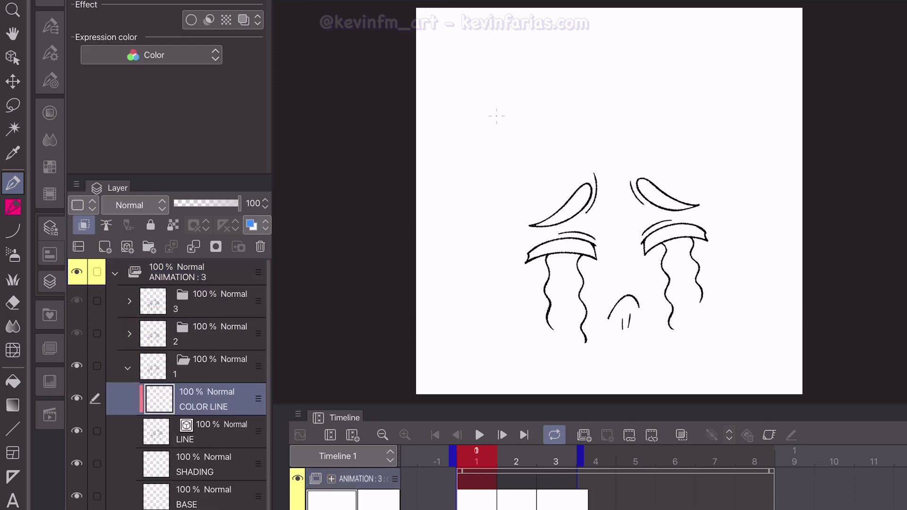
key(alt+Delete)
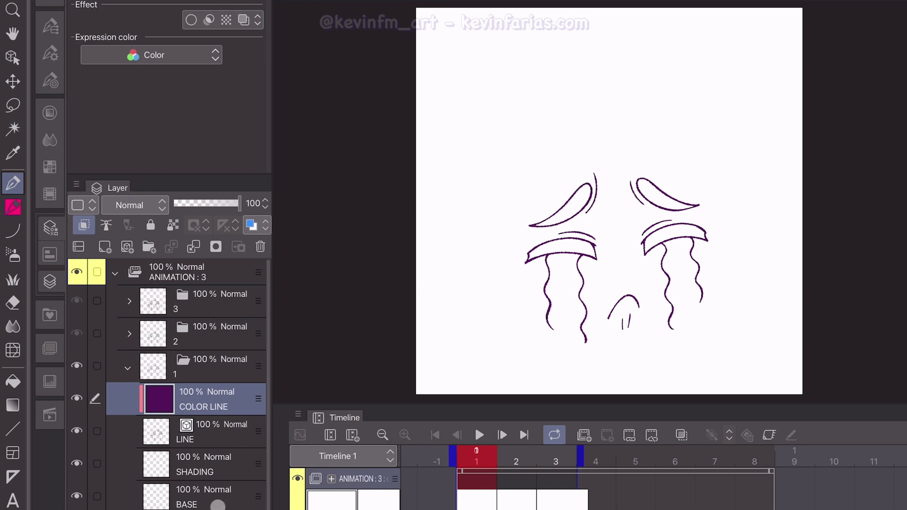
Step: Fill both eyelids with dark purple on cel 1's BASE layer
click(217, 504)
click(13, 382)
click(567, 242)
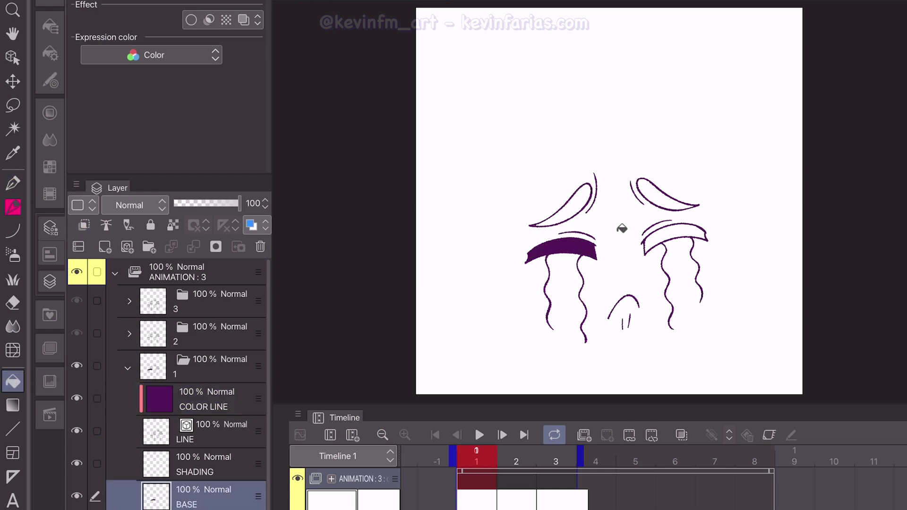
click(679, 229)
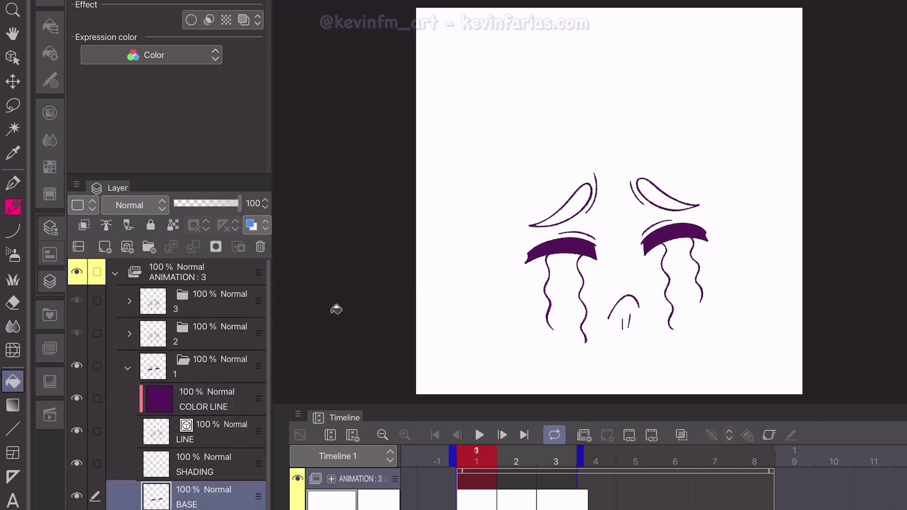
Step: Fill both eyebrows with the reference image's hair purple on cel 1's BASE layer
click(50, 381)
click(583, 196)
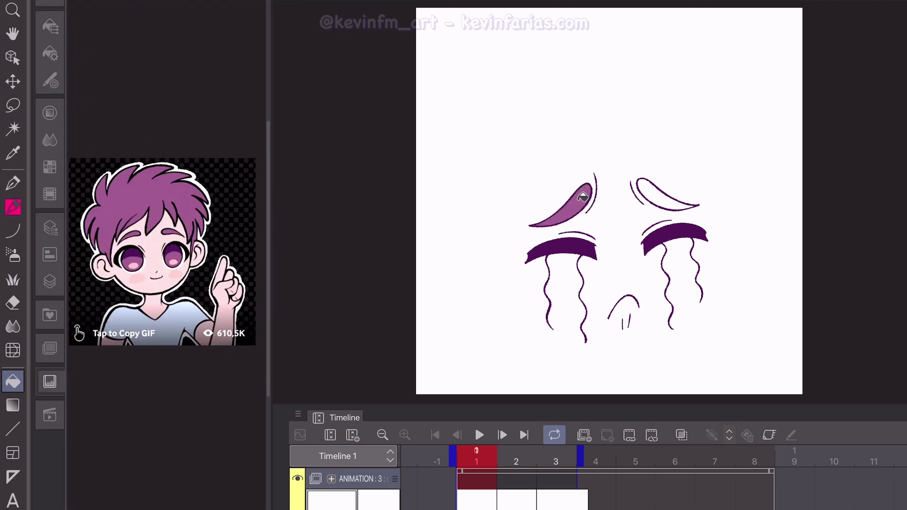
click(660, 195)
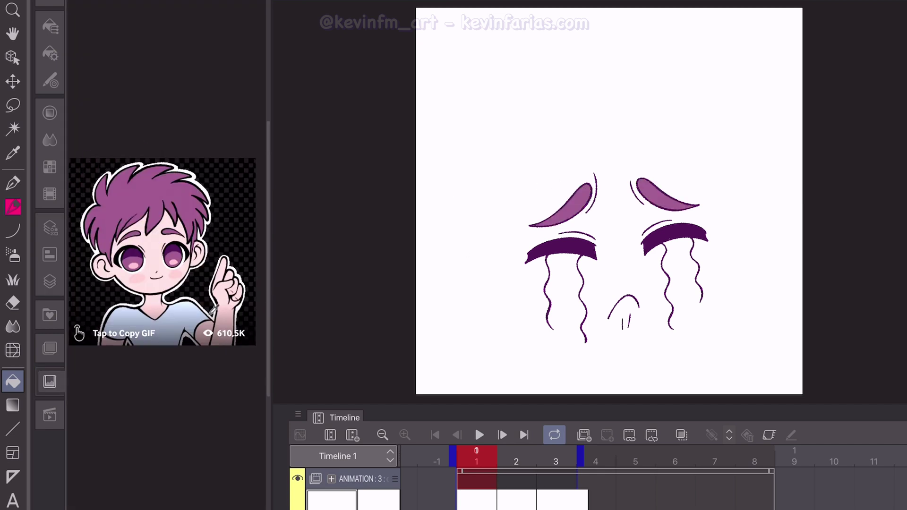
click(49, 281)
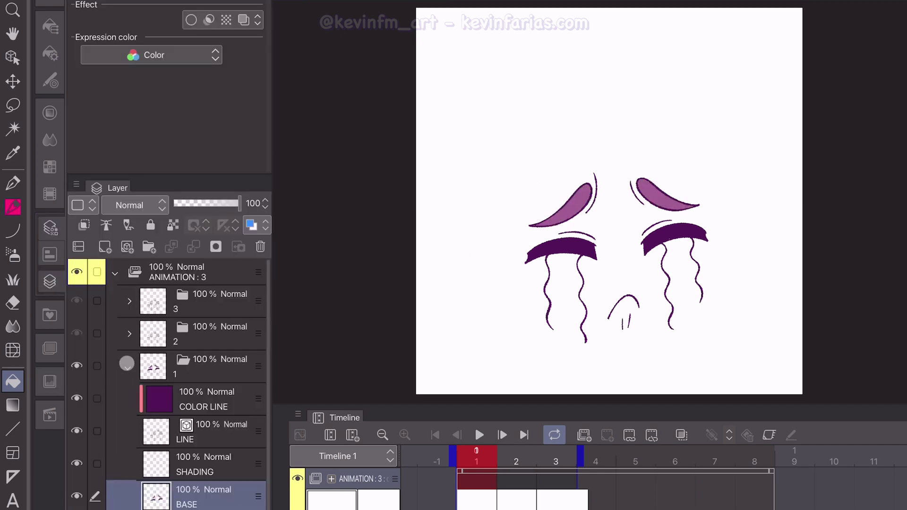
Step: Fill cel 2's COLOR LINE layer with dark purple and fill both eyelids the same color on its BASE layer
click(185, 331)
click(221, 370)
click(572, 199)
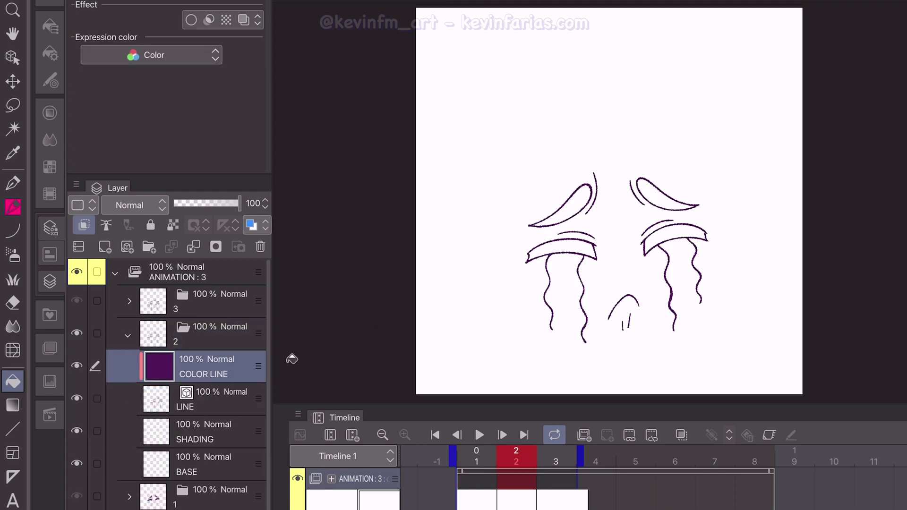
click(214, 465)
click(584, 248)
click(663, 226)
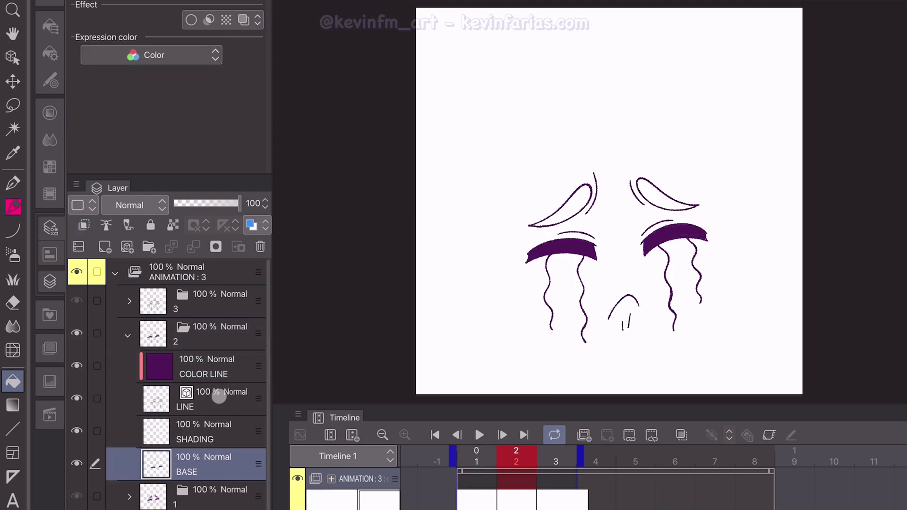
Step: Fill both eyebrows with the reference image's hair purple on cel 2's BASE layer
click(50, 381)
click(573, 198)
click(654, 185)
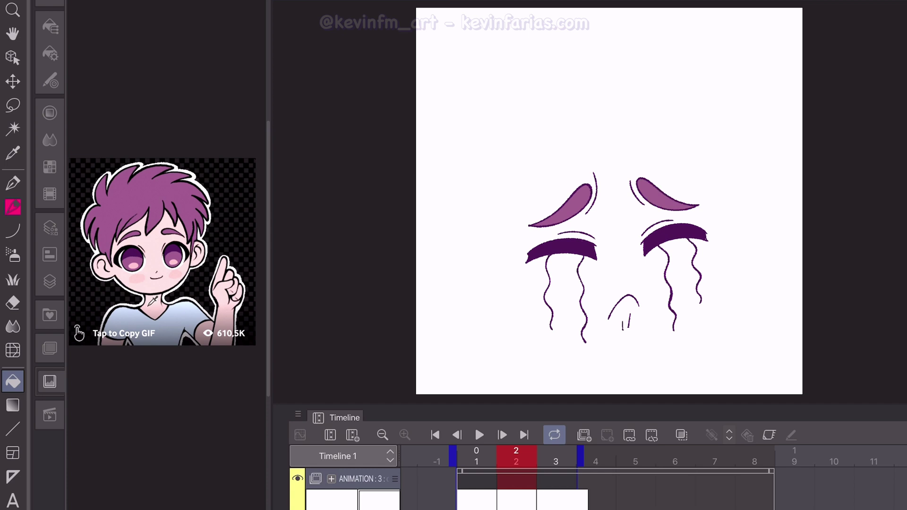
click(50, 283)
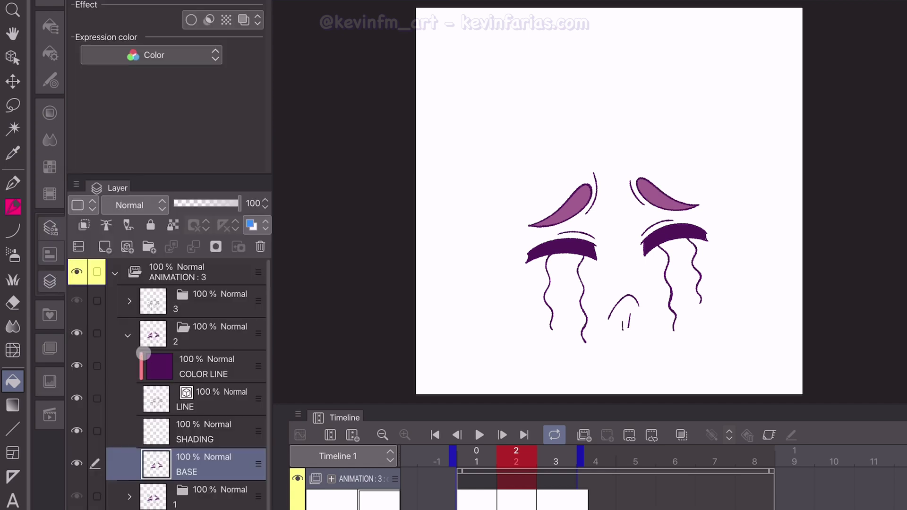
Step: Collapse cel 2, expand cel 3 and fill its COLOR LINE layer with the dark purple line color
click(129, 337)
click(207, 308)
click(128, 304)
click(231, 332)
click(49, 382)
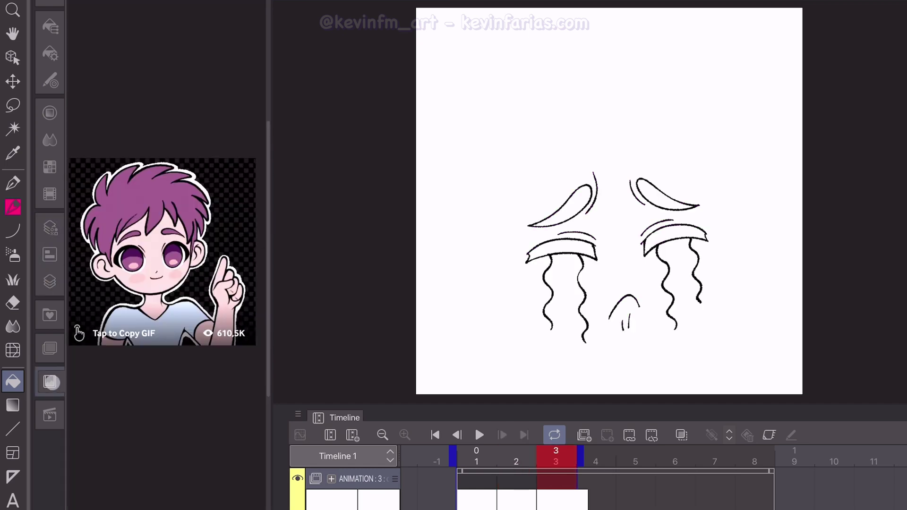
click(50, 283)
click(281, 334)
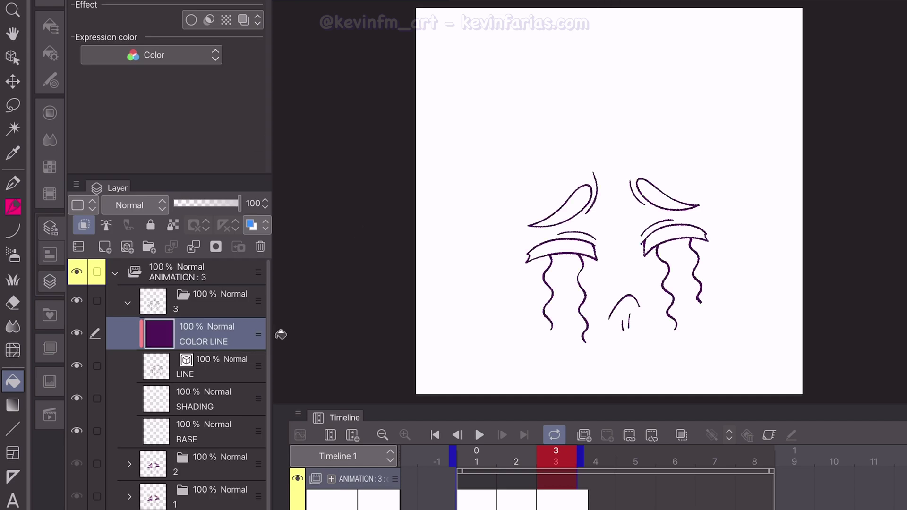
Step: Fill both eyelids with dark purple on cel 3's BASE layer
click(215, 425)
click(577, 241)
click(662, 227)
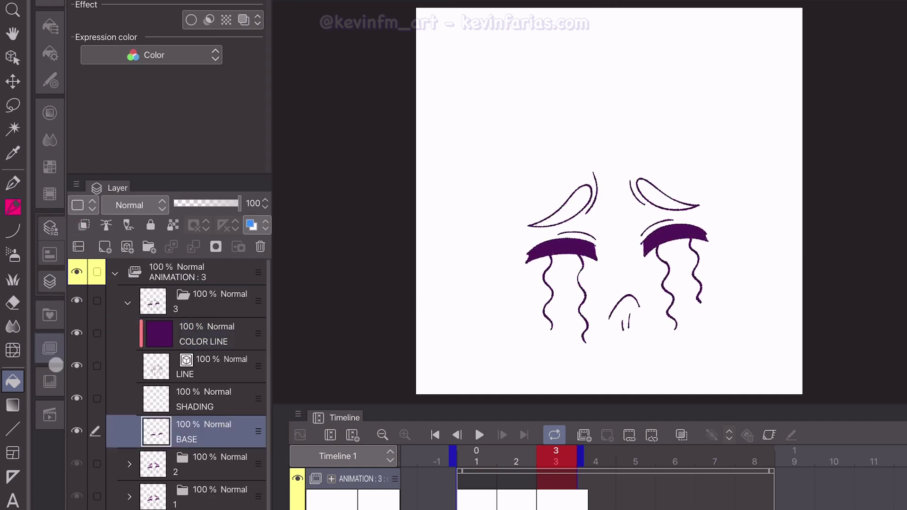
Step: Fill both eyebrows with the reference image's hair purple on cel 3's BASE layer, and collapse cel 3
click(49, 381)
click(50, 282)
click(569, 208)
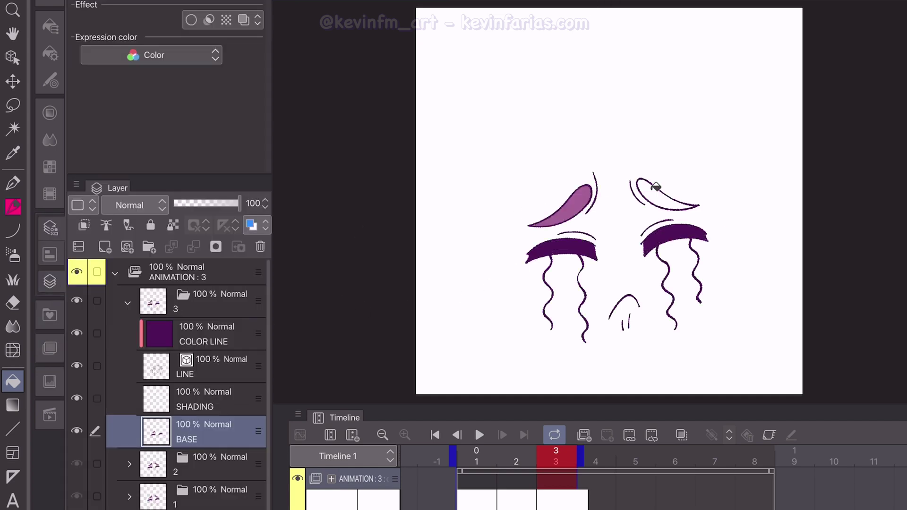
click(656, 187)
click(130, 305)
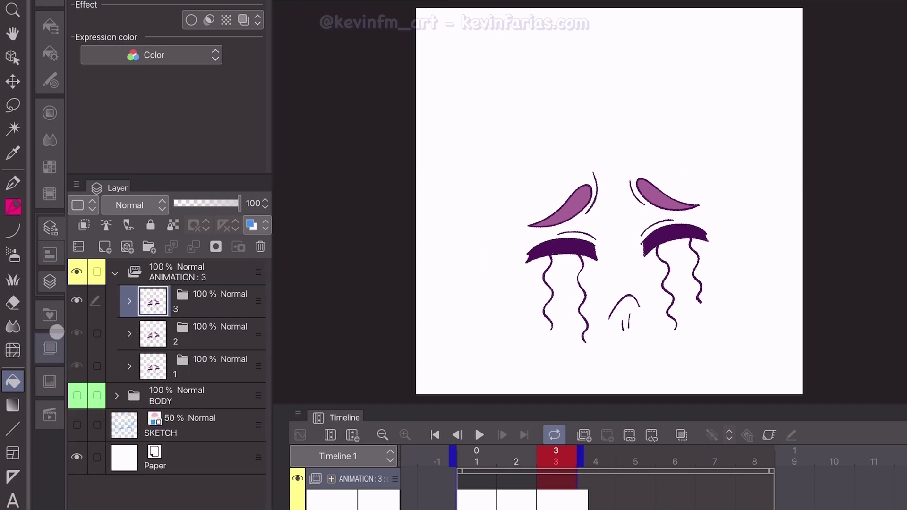
Step: Show the BODY folder and fill both tear streams on cel 1's BASE layer with light blue sampled from the reference image's shirt
click(49, 381)
click(169, 306)
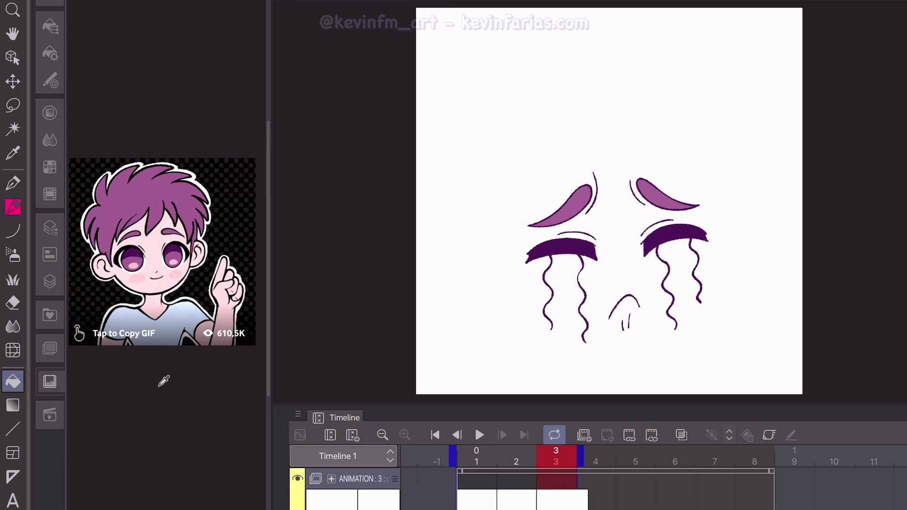
click(50, 282)
click(77, 396)
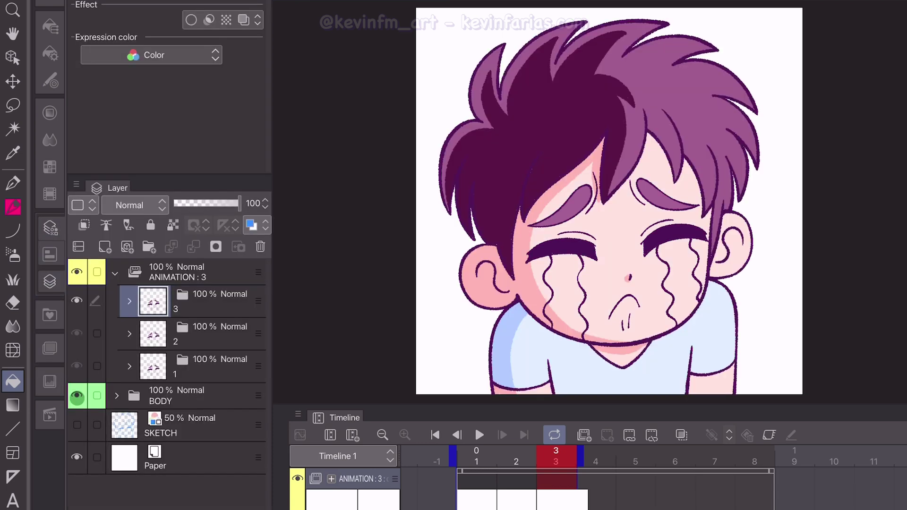
click(190, 362)
click(129, 367)
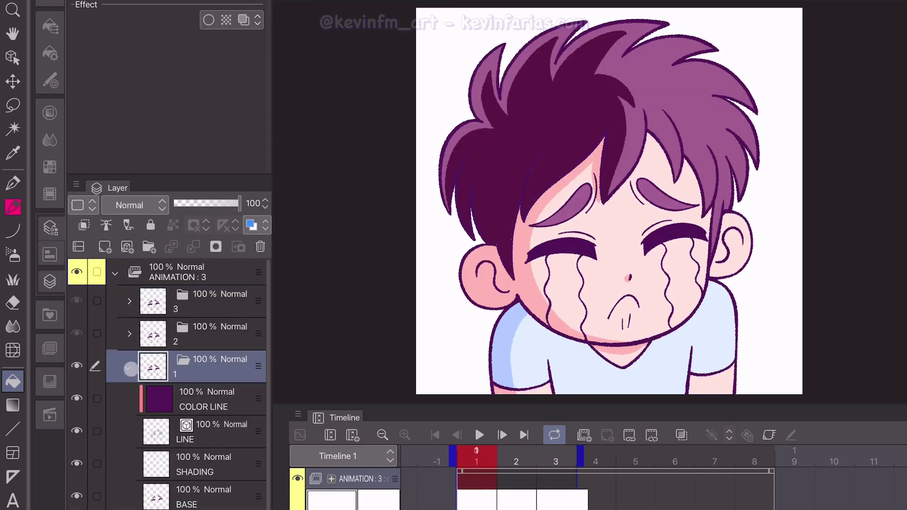
click(216, 489)
click(571, 267)
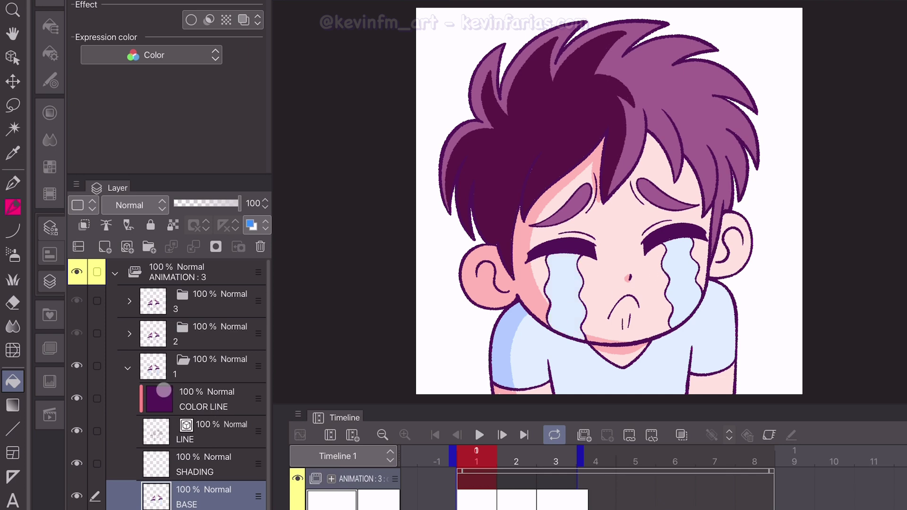
Step: Collapse cel 1 and fill both tear streams with the same light blue on cel 2's BASE layer
click(128, 368)
click(190, 329)
click(129, 333)
click(213, 461)
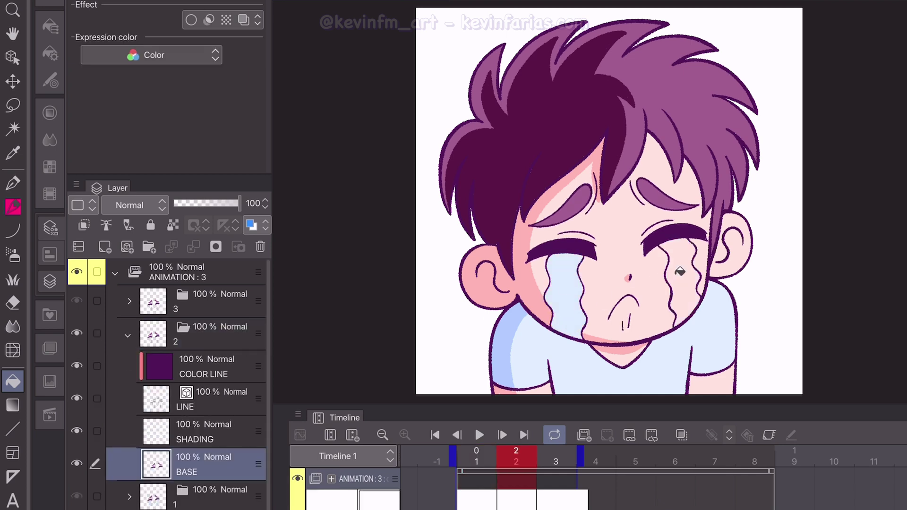
Step: Fill both tear streams with the same light blue on cel 3's BASE layer, and collapse the ANIMATION folder
click(127, 334)
click(206, 301)
click(129, 301)
click(200, 424)
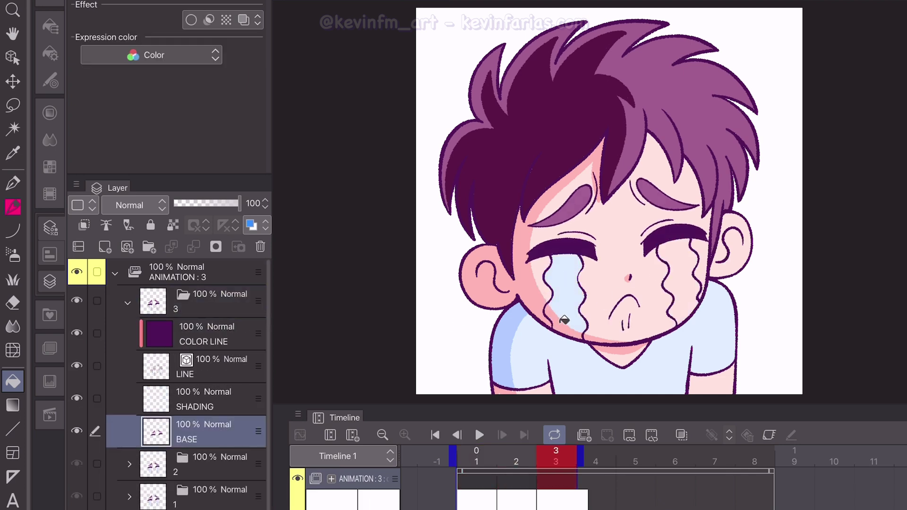
click(564, 320)
click(127, 303)
click(115, 272)
click(189, 270)
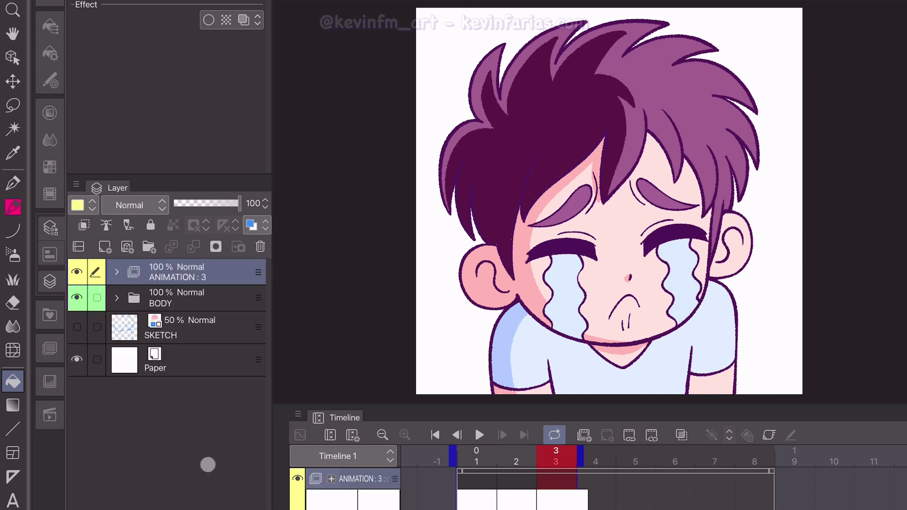
Step: Preview the animation, return to frame 1 and shorten the ANIMATION track's clip to end at frame 3
click(478, 435)
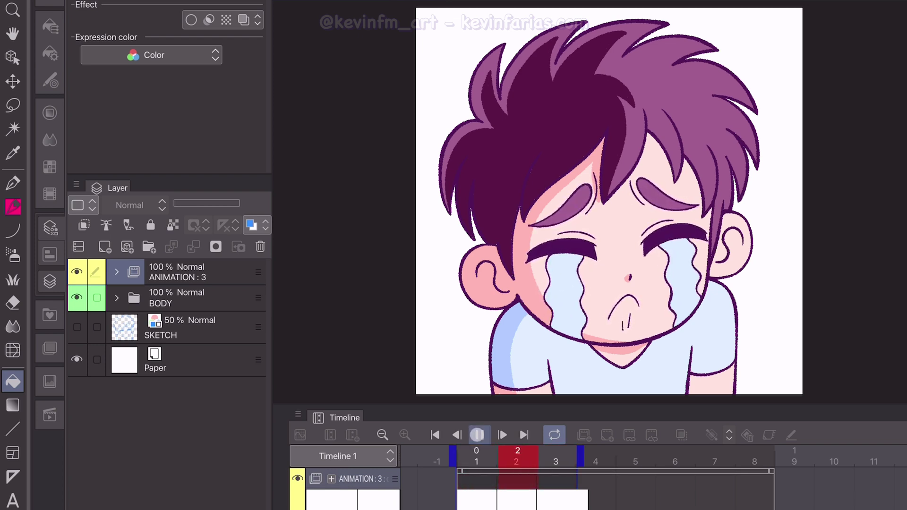
click(478, 435)
click(473, 453)
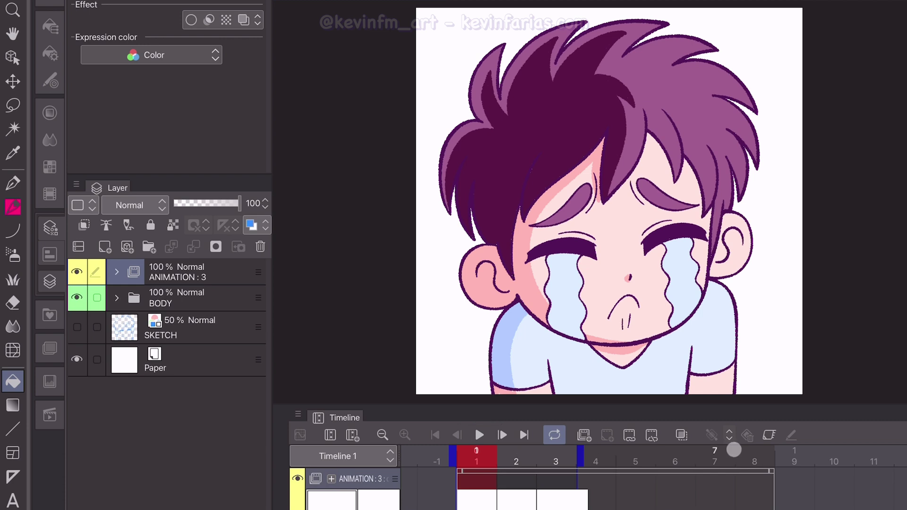
drag(770, 470, 590, 484)
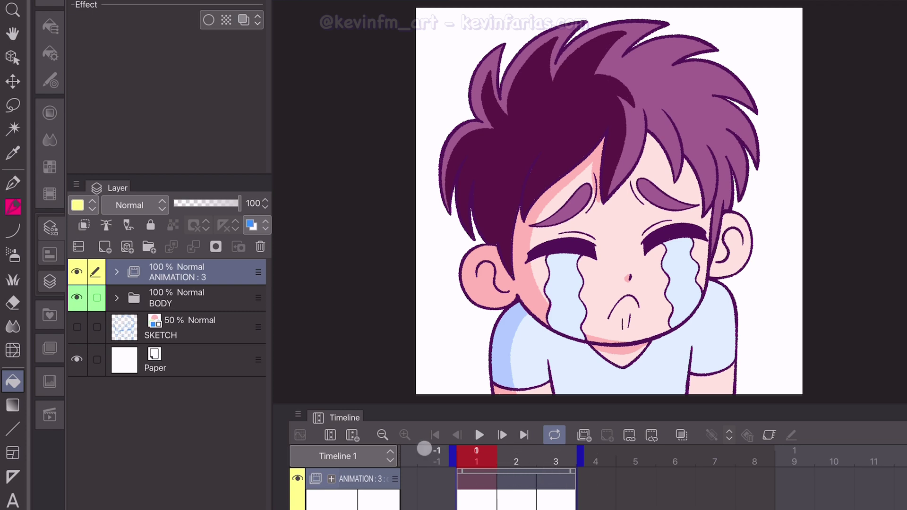
Step: Change the Paper layer's color to a light gray
double_click(111, 359)
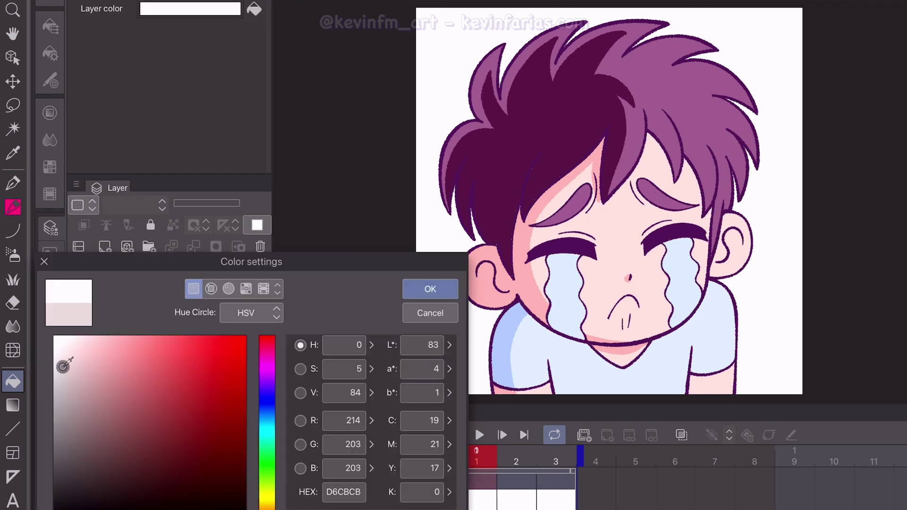
drag(63, 366, 55, 370)
click(420, 292)
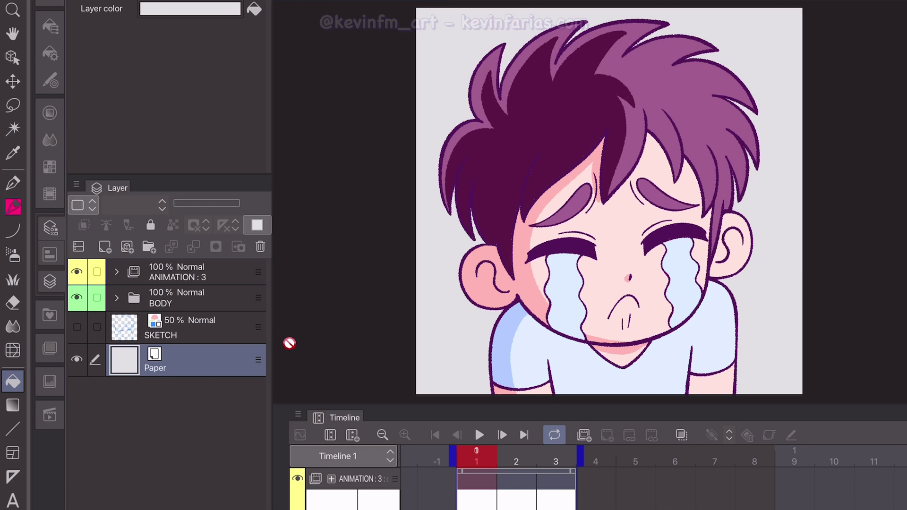
Step: Create a new folder above the ANIMATION folder and name it EMOTE 2
click(198, 272)
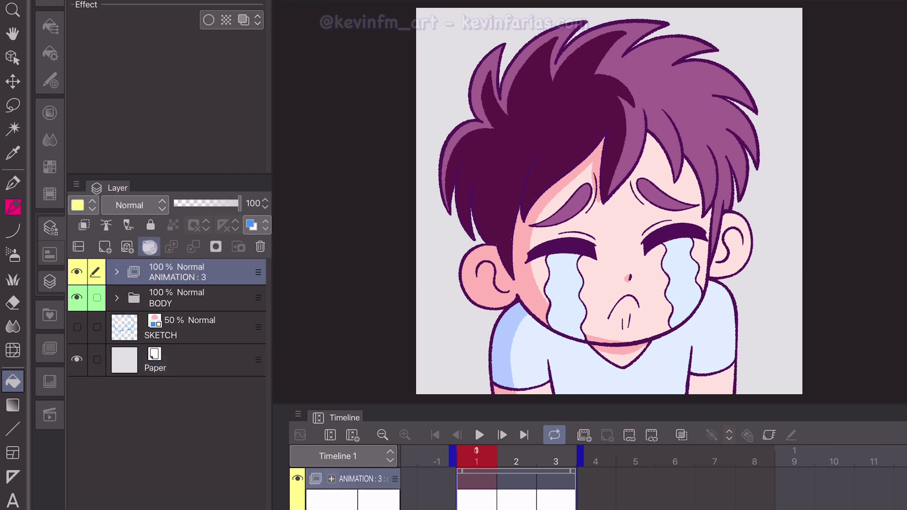
click(149, 246)
double_click(177, 274)
text(EMOTE)
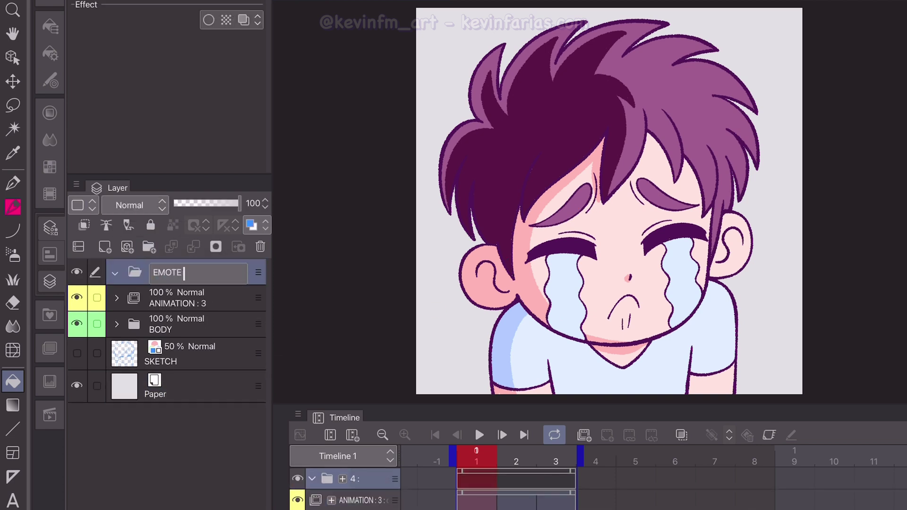
text( 2)
key(Return)
Step: Move the ANIMATION and BODY folders into the EMOTE 2 folder
click(201, 296)
ctrl+click(220, 322)
drag(244, 300, 208, 273)
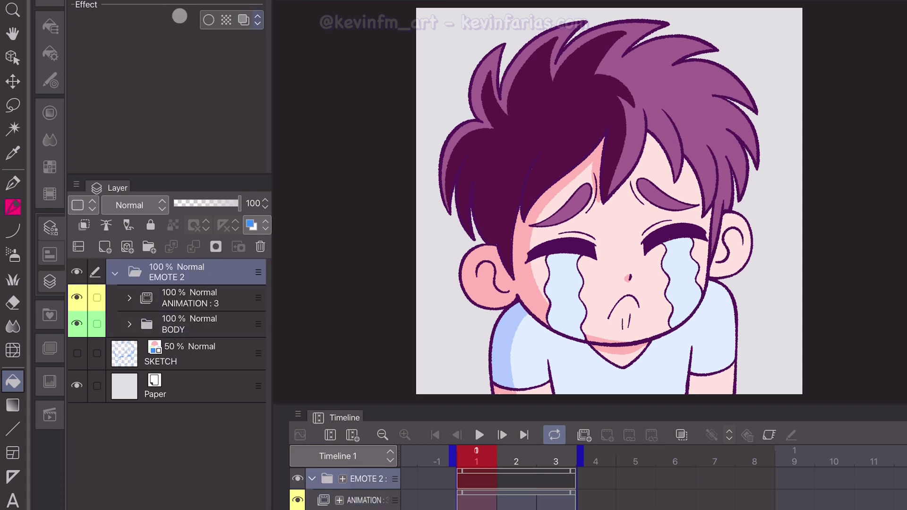
Step: Apply a white border effect with an edge thickness of 15.0 to the EMOTE 2 folder, and hide the Paper layer
click(208, 20)
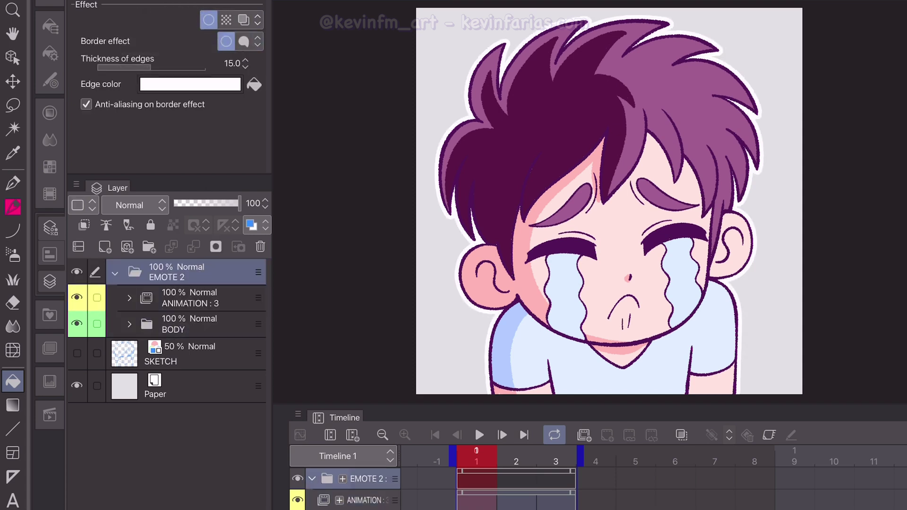
click(77, 385)
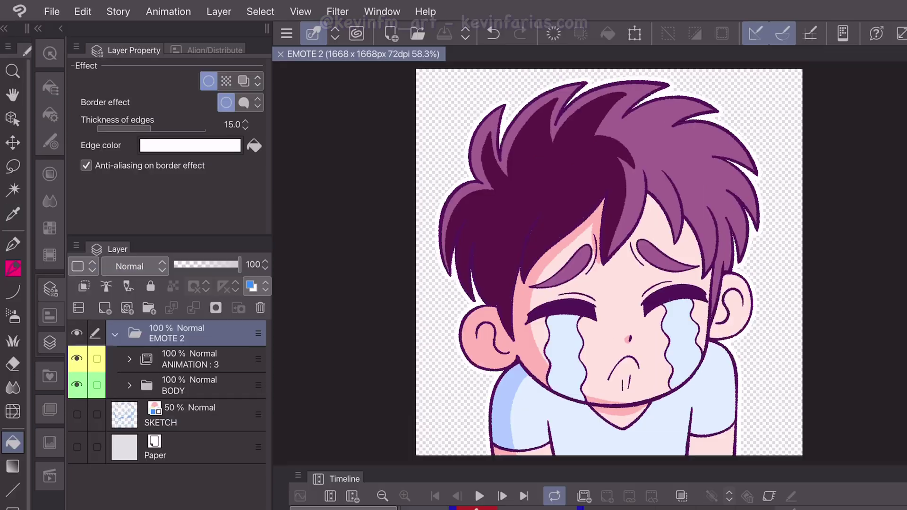
Step: Export frames 1 to 3 as the animated GIF EMOTE 2 at 560 x 560 px, 8 fps, unlimited loop and transparent background, saved in the EMOTE 2 folder
click(52, 12)
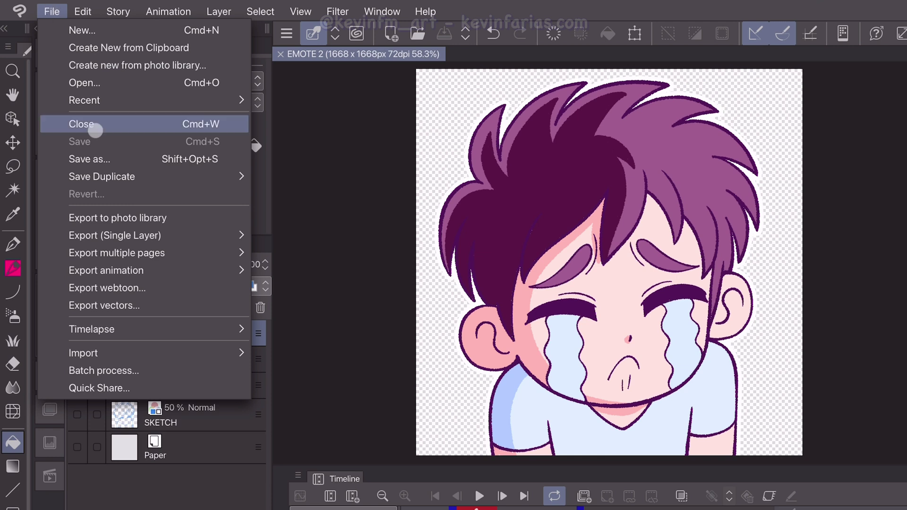
click(175, 272)
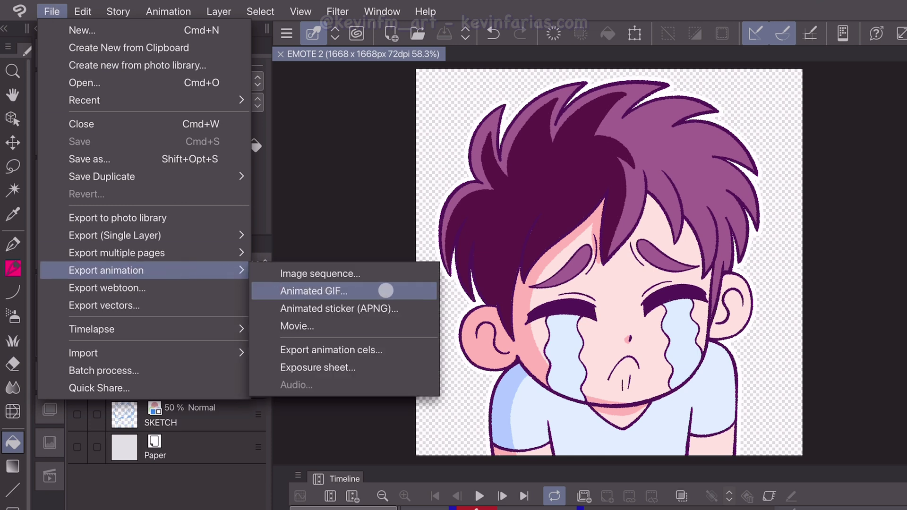
click(386, 290)
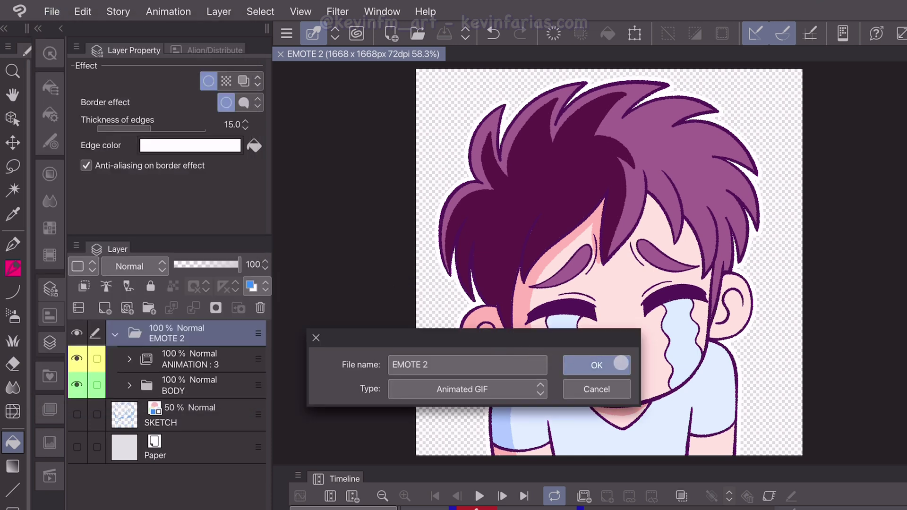
click(621, 363)
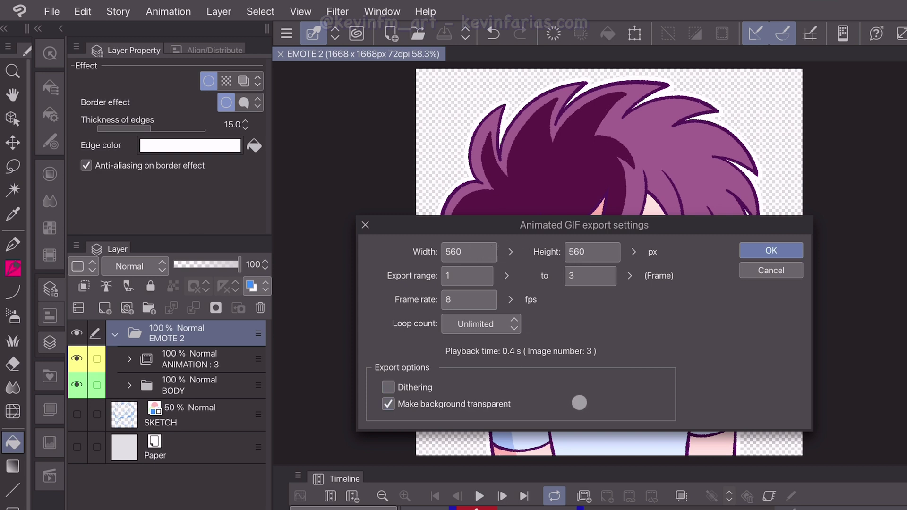
click(795, 251)
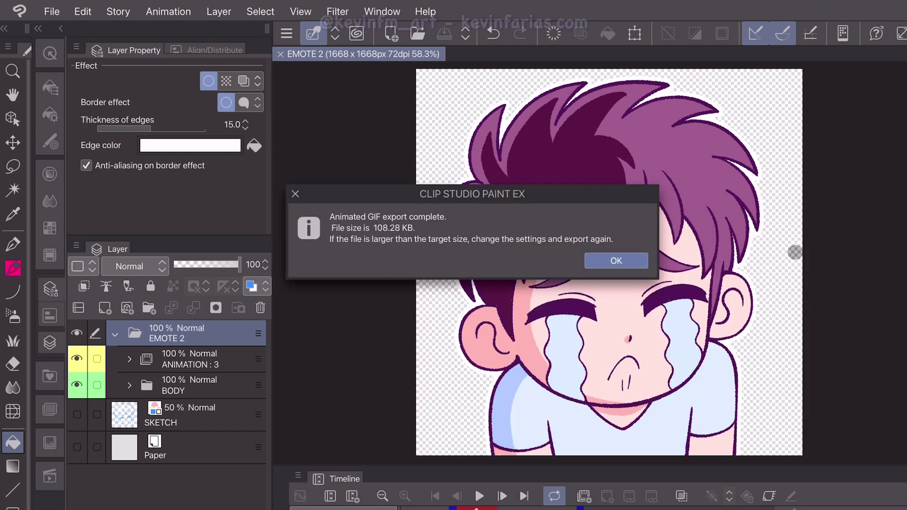
click(641, 261)
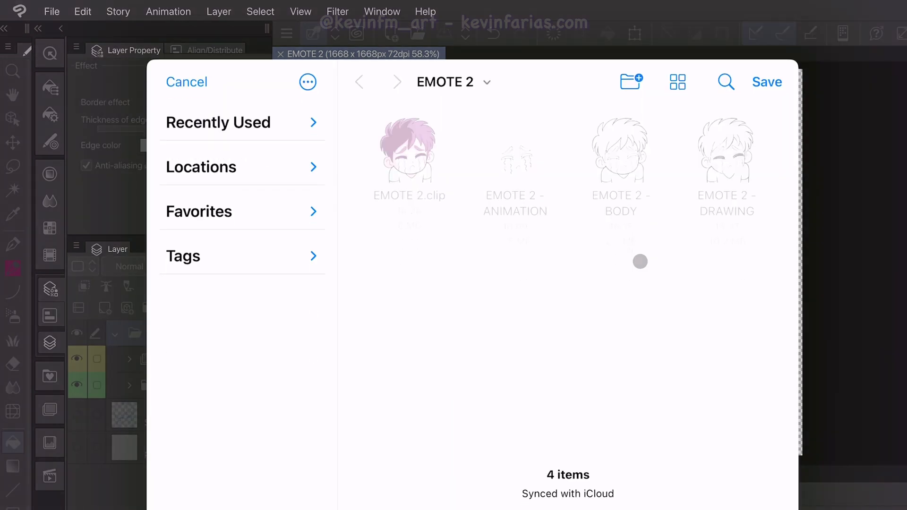
click(767, 82)
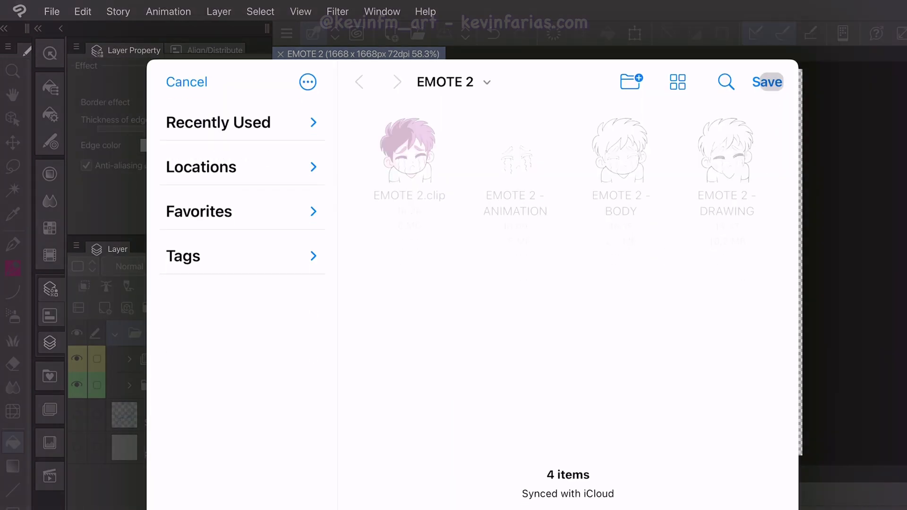
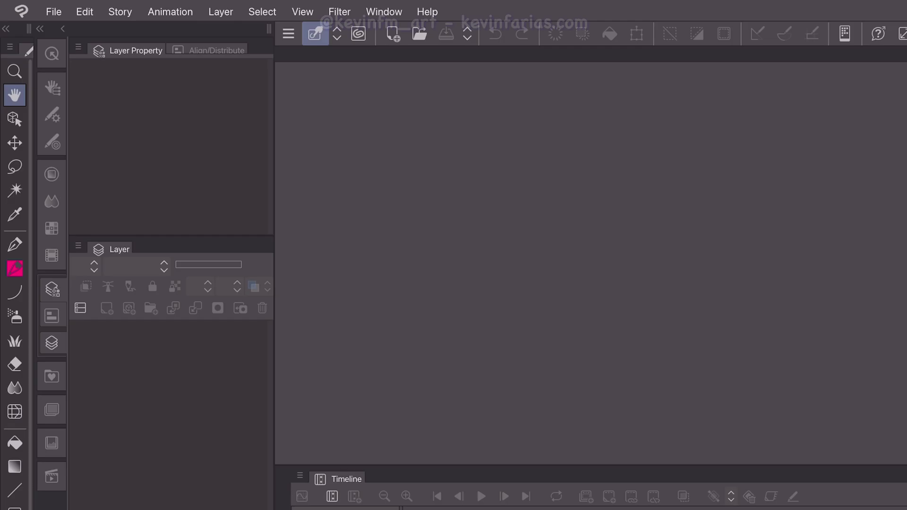
Step: Create a new 1668 x 1668 px animated illustration named EMOTE 3 with 8 cels at 8 fps
click(52, 11)
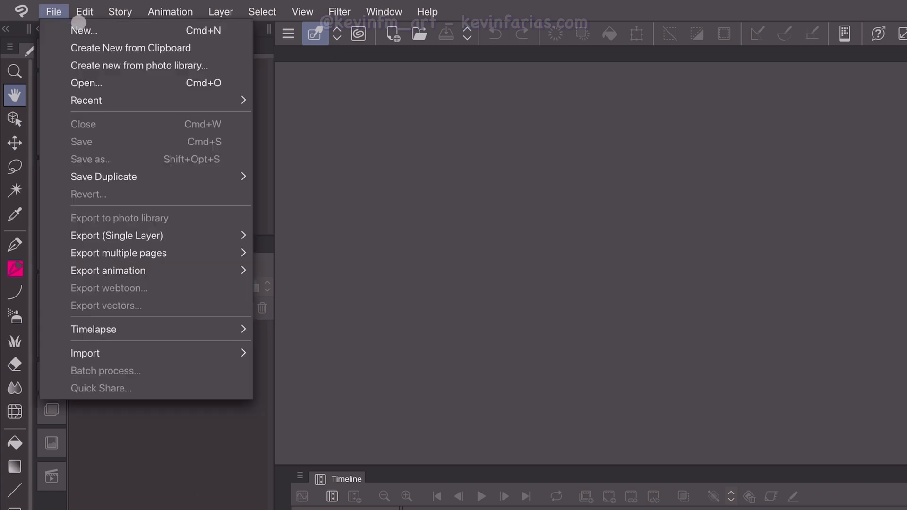
click(137, 31)
click(536, 169)
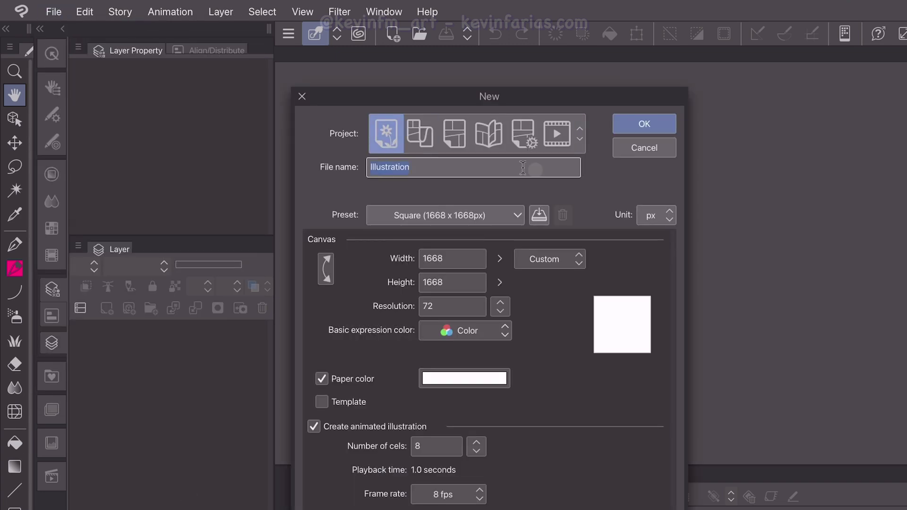
text(EMOTE 3)
click(662, 125)
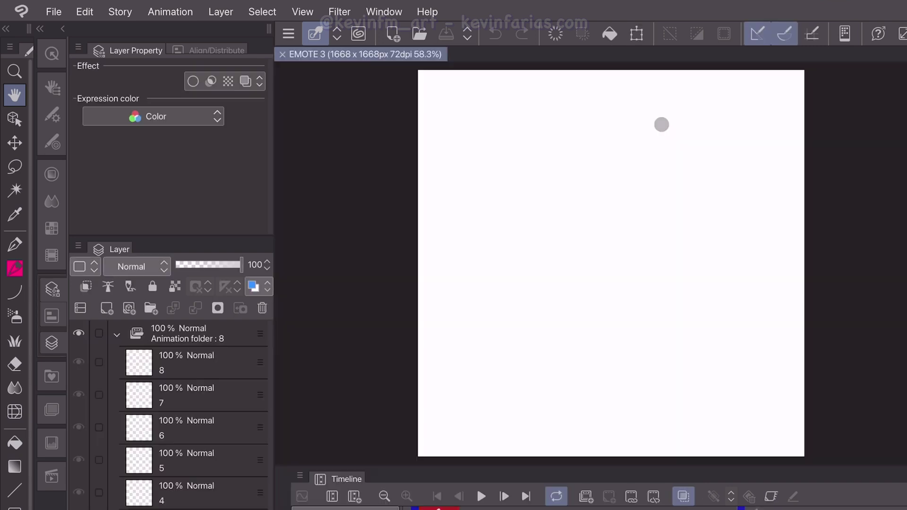
Step: Collapse the default animation folder and delete it, leaving only the Paper layer
click(117, 334)
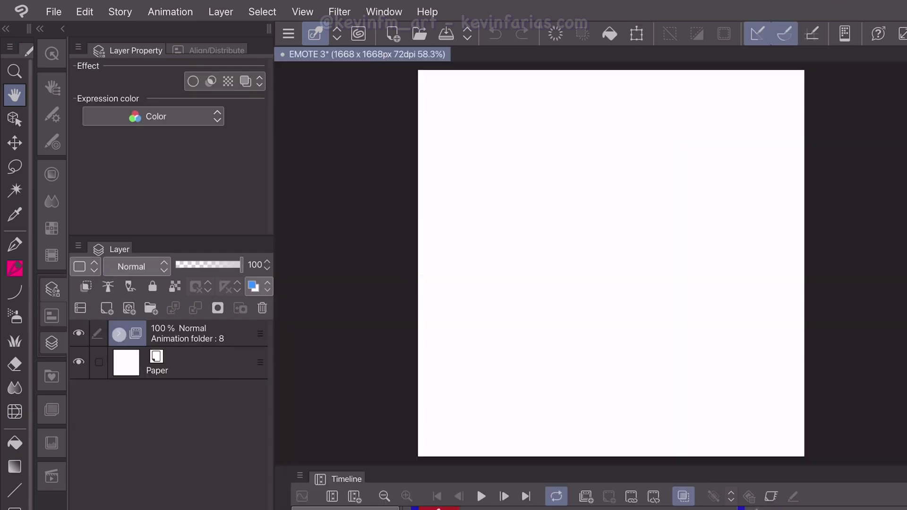
click(178, 331)
click(260, 309)
click(557, 255)
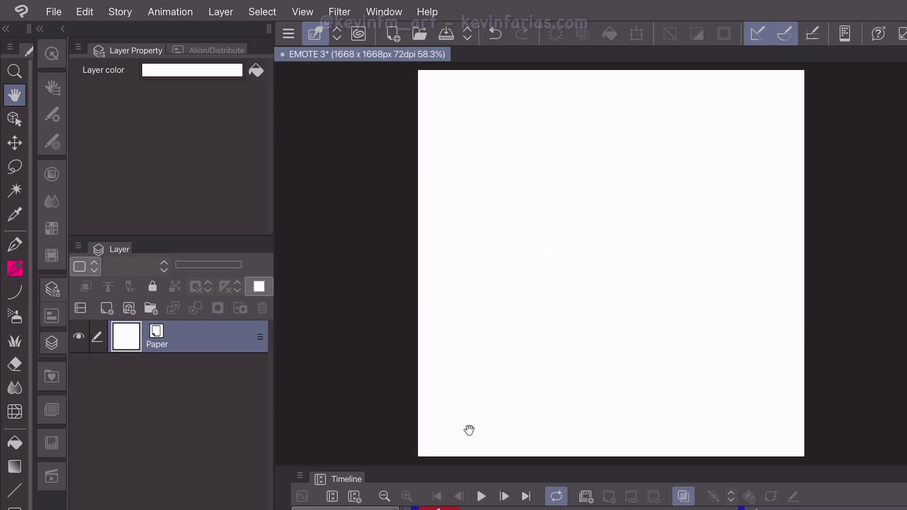
Step: Add a new raster layer named SKETCH above the Paper layer and save the file
click(108, 309)
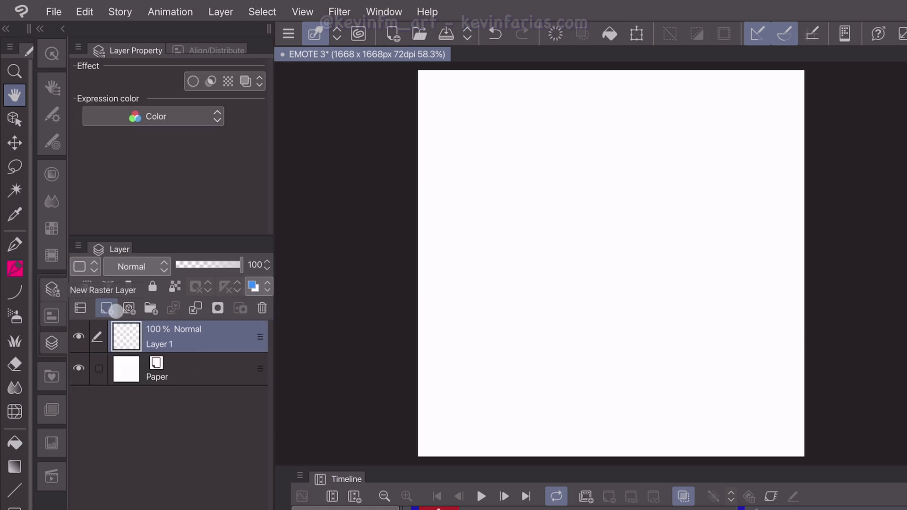
double_click(186, 341)
text(SKETCH)
key(Return)
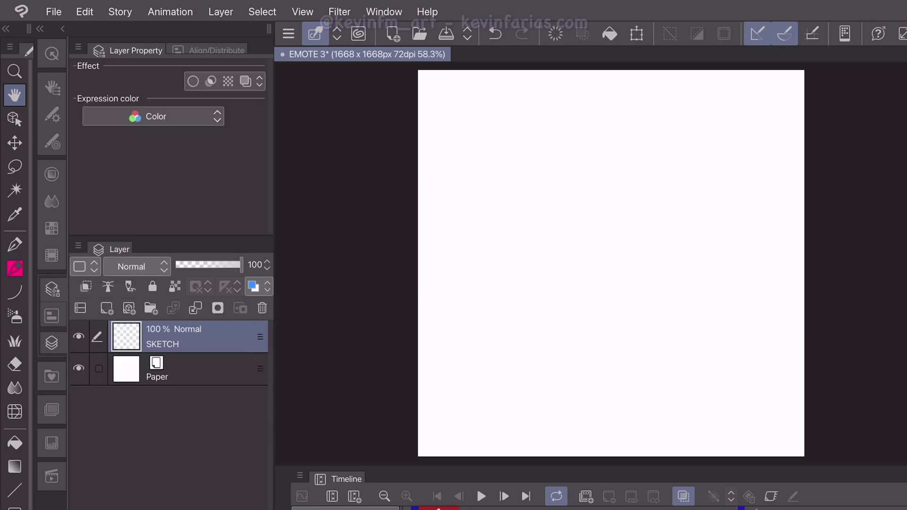
click(446, 33)
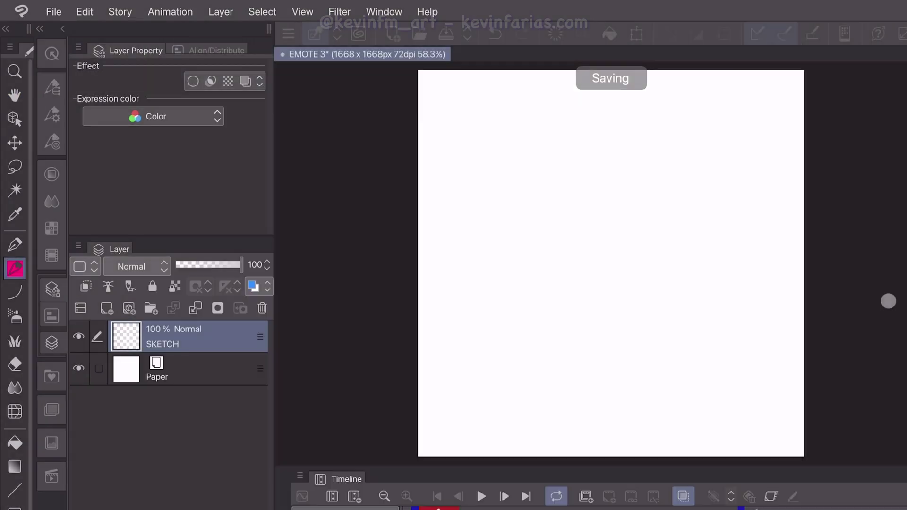
Step: Sketch the boy's round head with guide lines, his raised waving arm and hand, first closed eye, neck and shoulder
drag(548, 273, 713, 282)
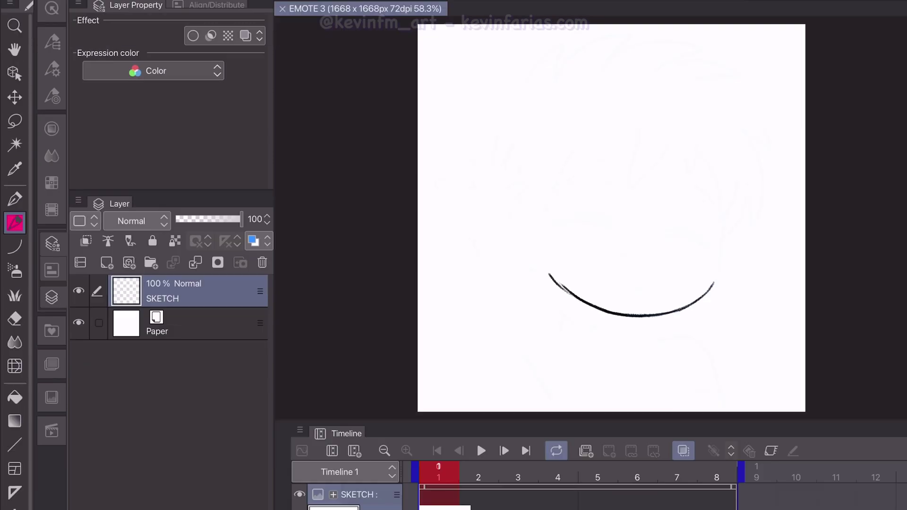
drag(729, 209, 714, 284)
drag(683, 86, 732, 198)
drag(528, 172, 690, 90)
drag(656, 84, 633, 301)
drag(506, 231, 598, 312)
drag(642, 319, 652, 340)
drag(475, 241, 561, 411)
drag(525, 187, 435, 234)
drag(553, 227, 614, 232)
drag(642, 337, 723, 411)
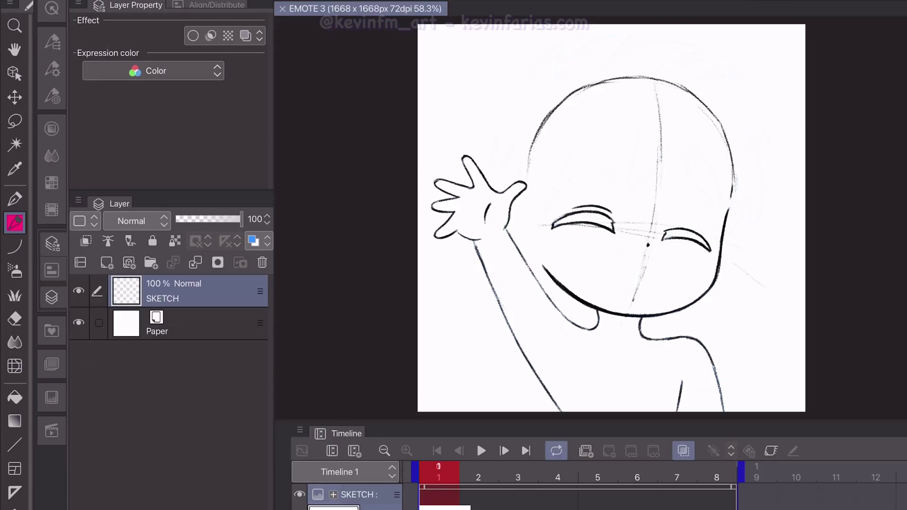
Step: Complete the sketch with the other closed eye, eyebrows, open smiling mouth, cheeks, ear and spiky hair
drag(666, 236, 711, 250)
mouse_move(567, 186)
mouse_down()
mouse_move(623, 180)
mouse_move(716, 210)
mouse_up()
drag(614, 260, 662, 269)
drag(567, 241, 605, 246)
drag(525, 230, 537, 269)
drag(671, 259, 673, 258)
drag(557, 194, 637, 130)
mouse_move(628, 189)
mouse_down()
mouse_move(694, 118)
mouse_move(733, 222)
mouse_up()
drag(687, 81, 775, 151)
drag(654, 71, 741, 76)
drag(555, 85, 704, 50)
drag(567, 43, 526, 109)
drag(534, 106, 494, 180)
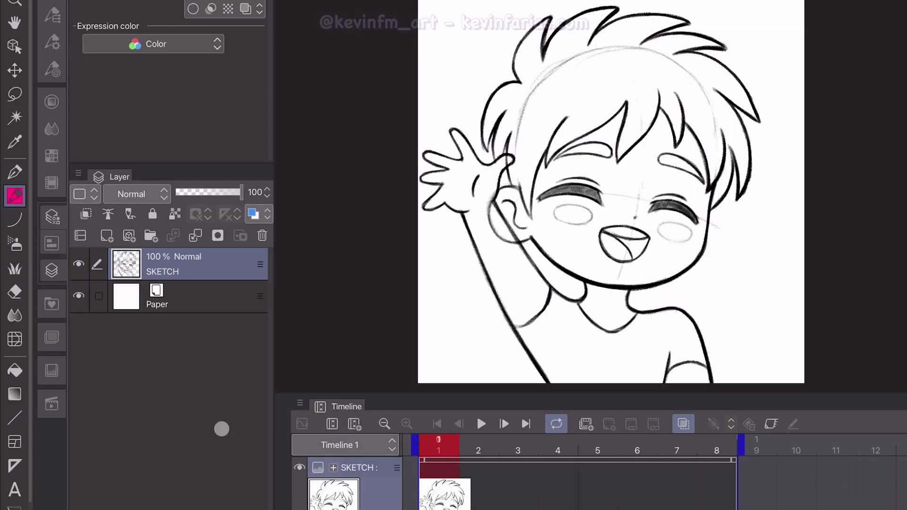
Step: Turn on the blue layer color for the SKETCH layer and set its opacity to 25%
click(252, 241)
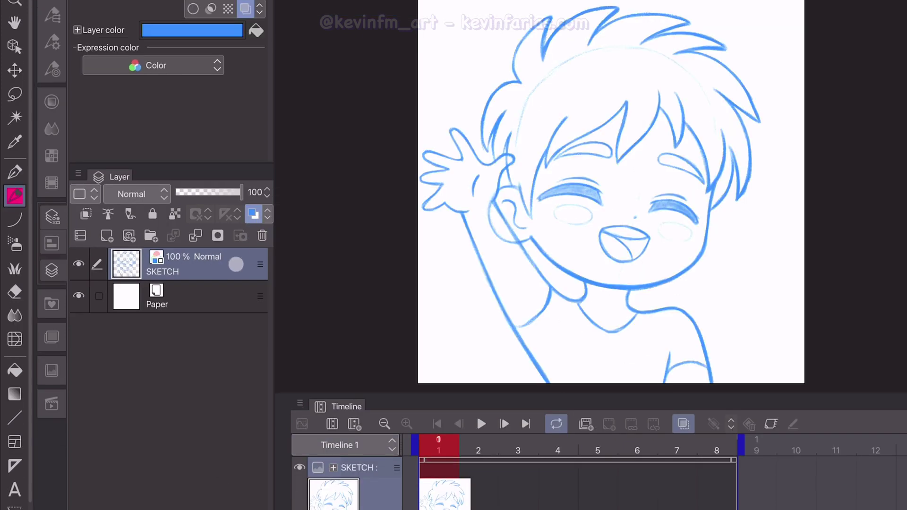
click(252, 215)
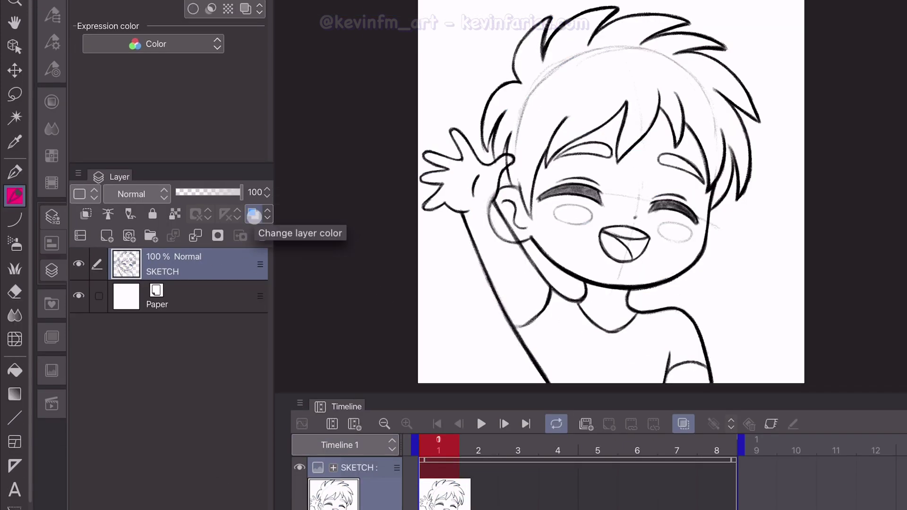
click(253, 215)
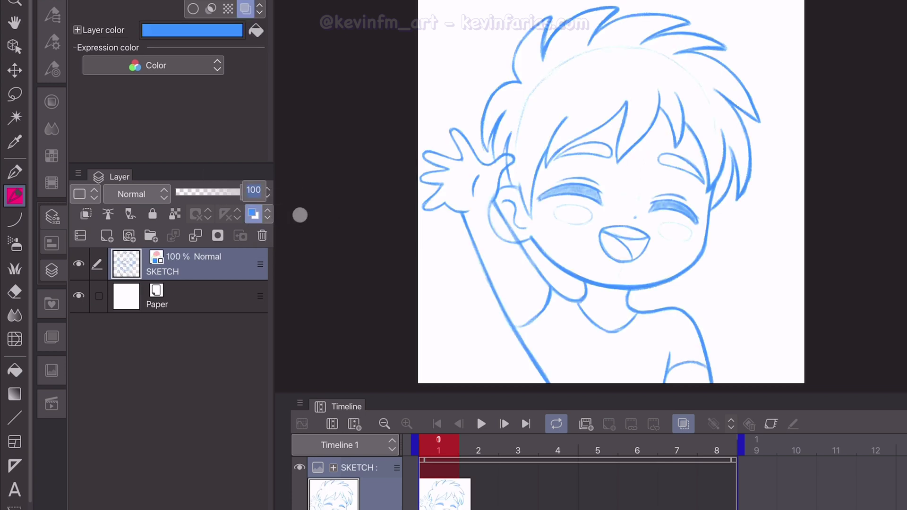
key(Return)
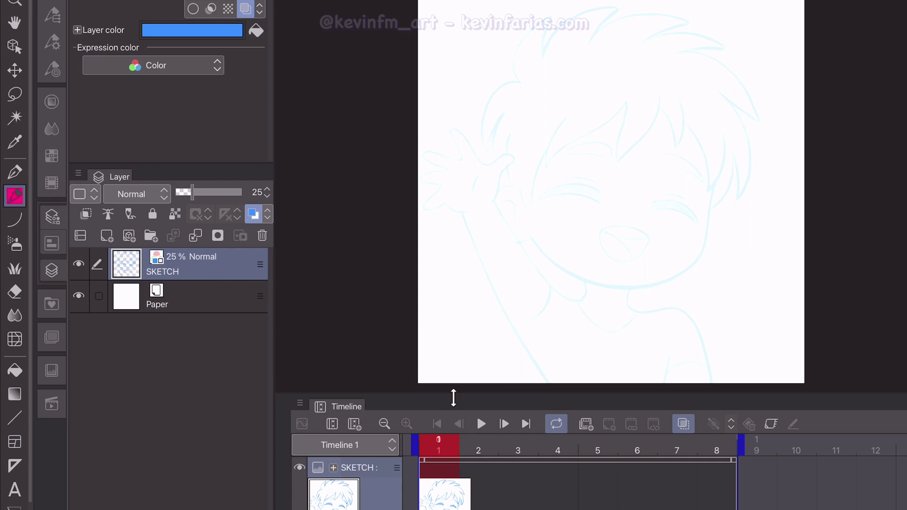
Step: Create a new animation folder above the SKETCH layer and name it ANIMATION
click(586, 422)
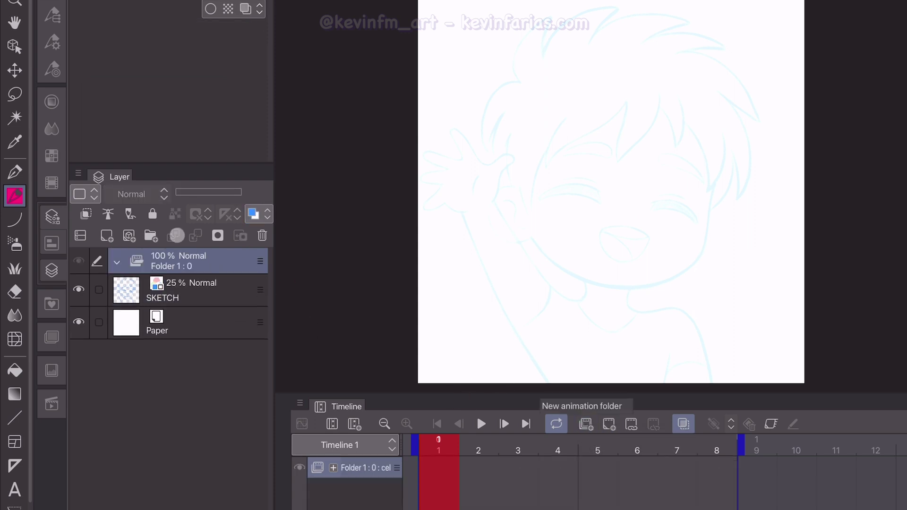
double_click(188, 266)
text(ANIMATION)
key(Return)
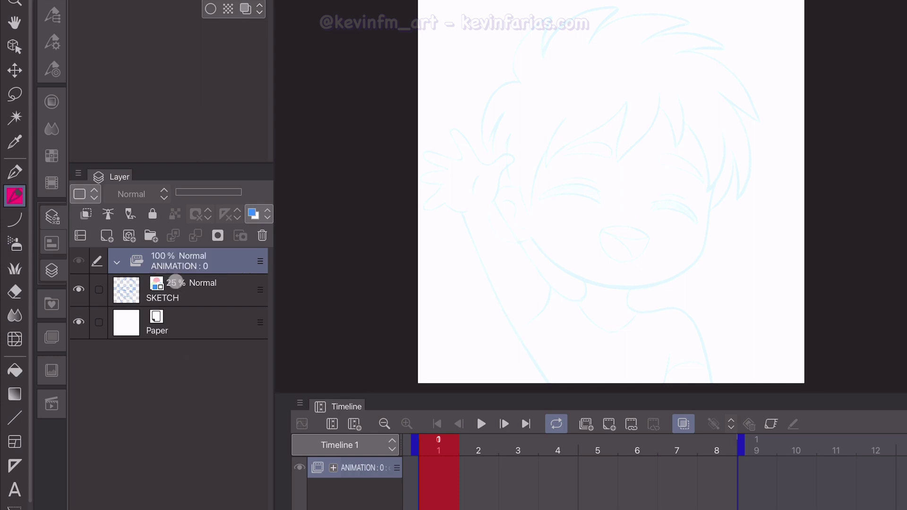
Step: Add folder 1 inside ANIMATION and fill it, from bottom to top, with two raster layers, a vector layer and another raster layer
click(151, 236)
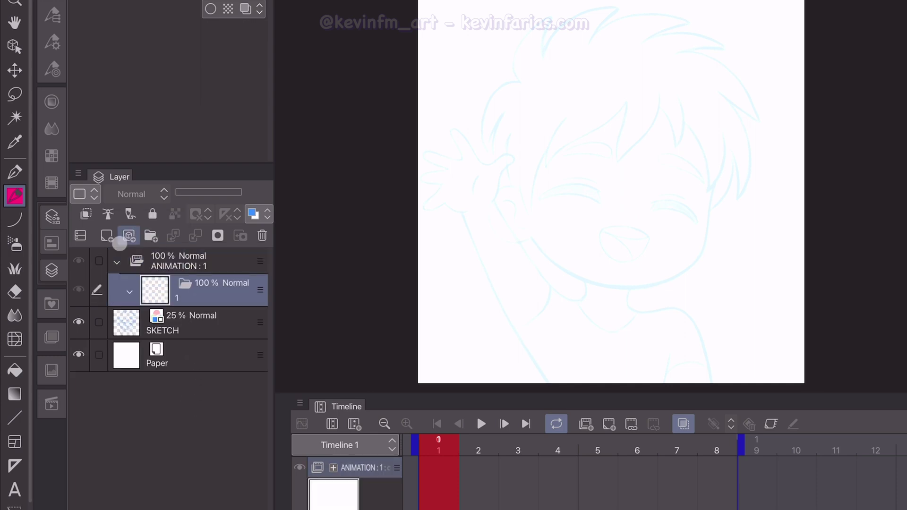
click(107, 236)
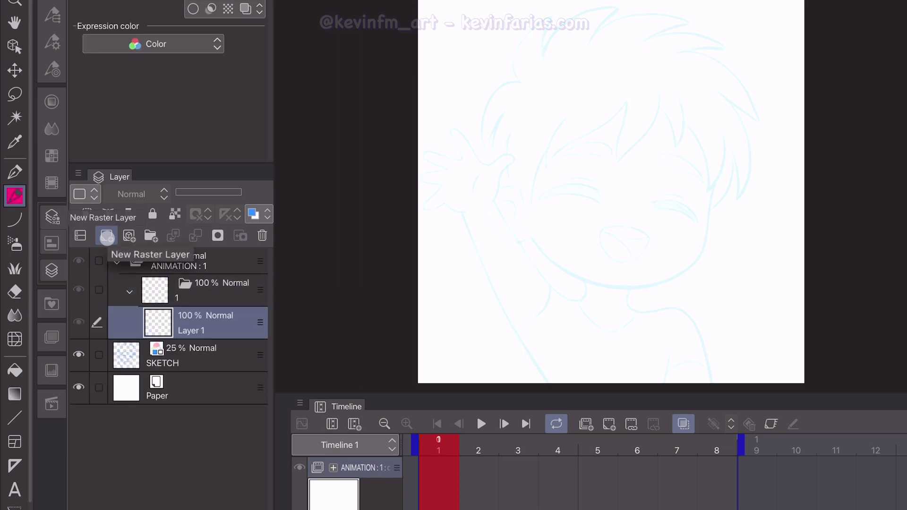
click(107, 236)
click(129, 236)
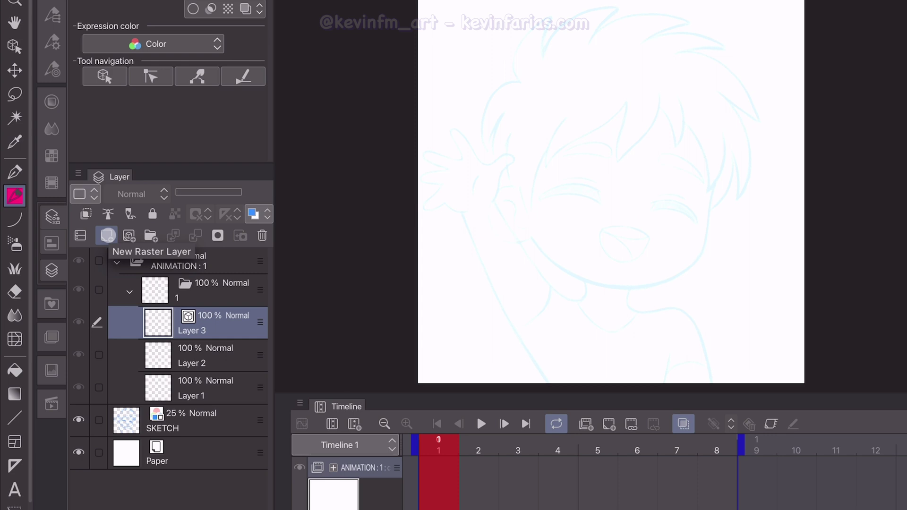
click(108, 235)
Step: Rename the lower three layers in folder 1, from bottom to top, as BASE, SHADING and LINE
double_click(206, 426)
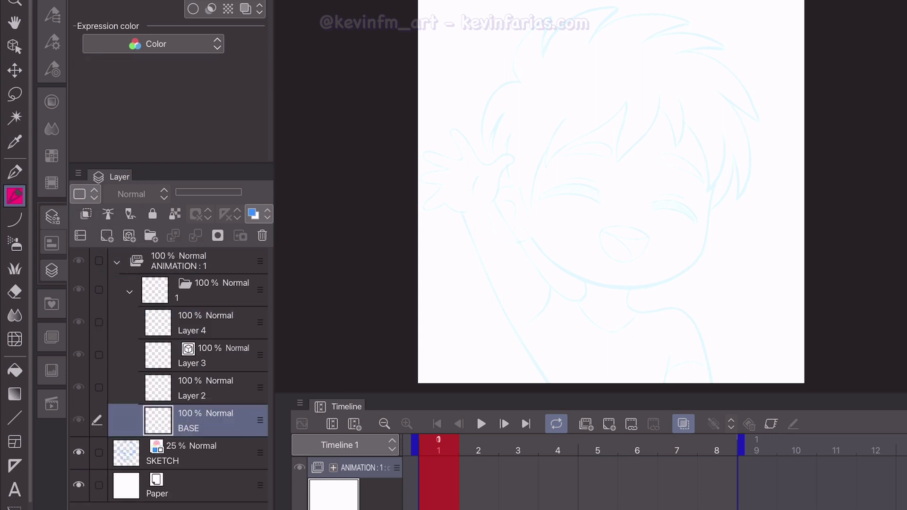
double_click(203, 396)
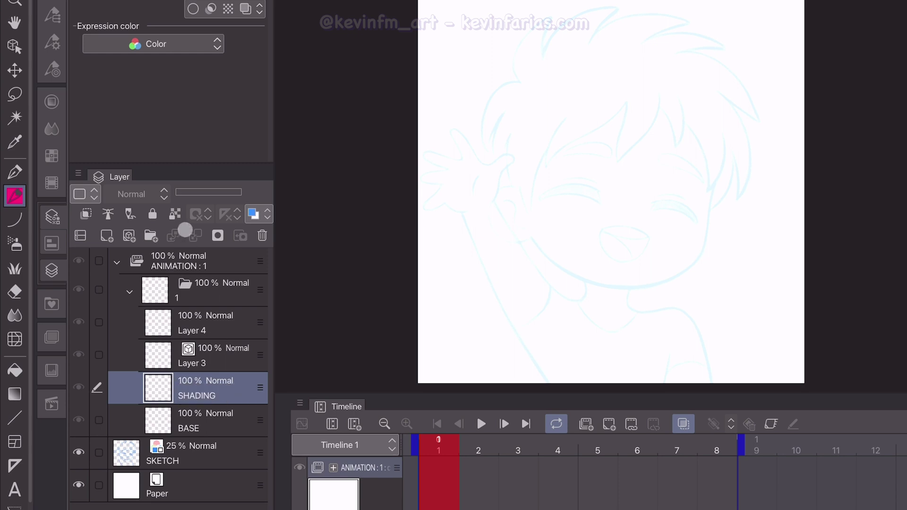
double_click(211, 363)
text(L)
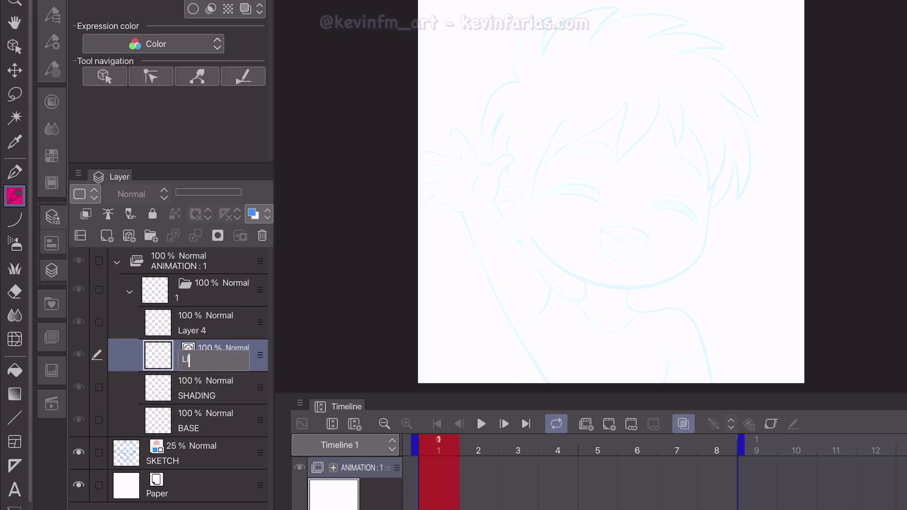
text(INE)
key(Return)
Step: Rename the topmost raster layer in folder 1 as COLOR LINE and clip it to the LINE layer below
double_click(205, 329)
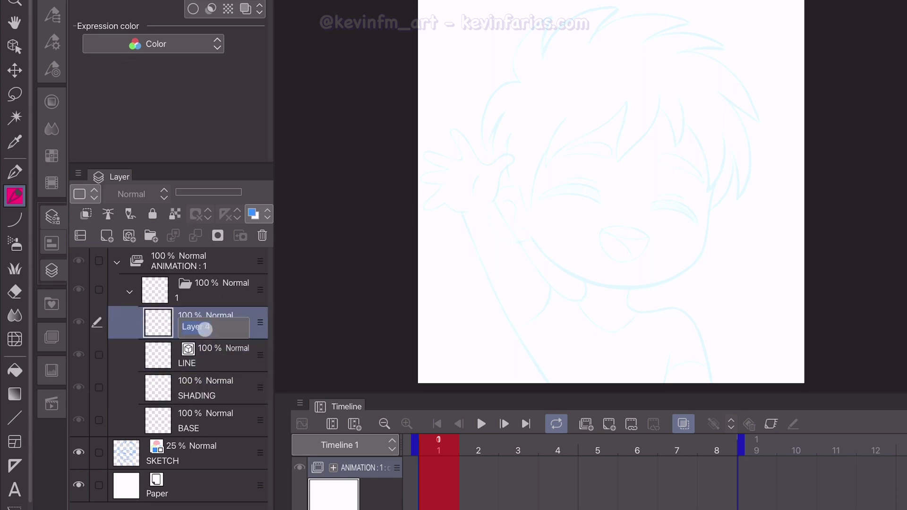
text(COLOR LINE)
key(Return)
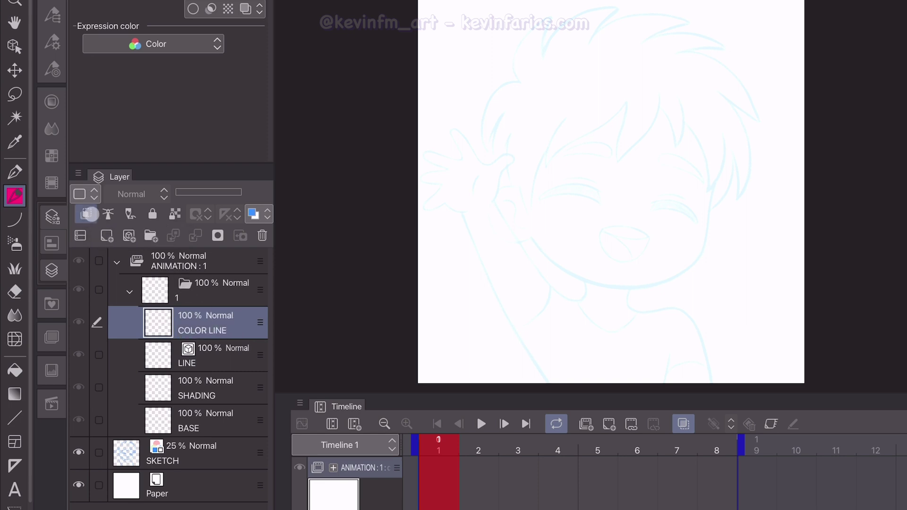
click(86, 214)
Step: Assign cel 1 to frame 1 of the timeline with the LINE layer selected
click(235, 355)
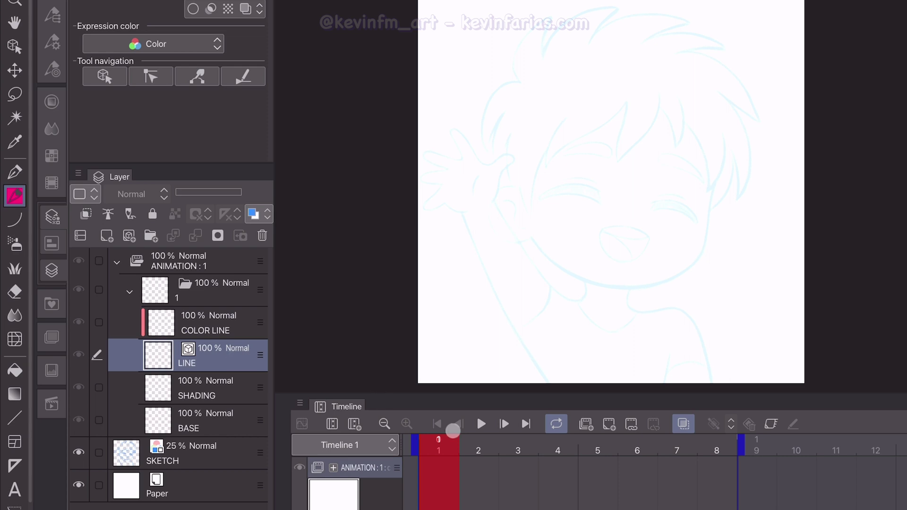
click(633, 424)
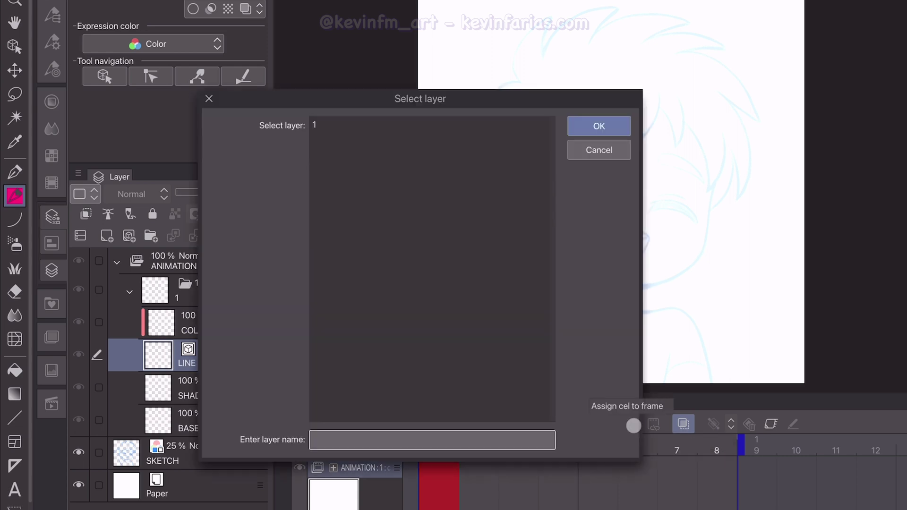
click(614, 124)
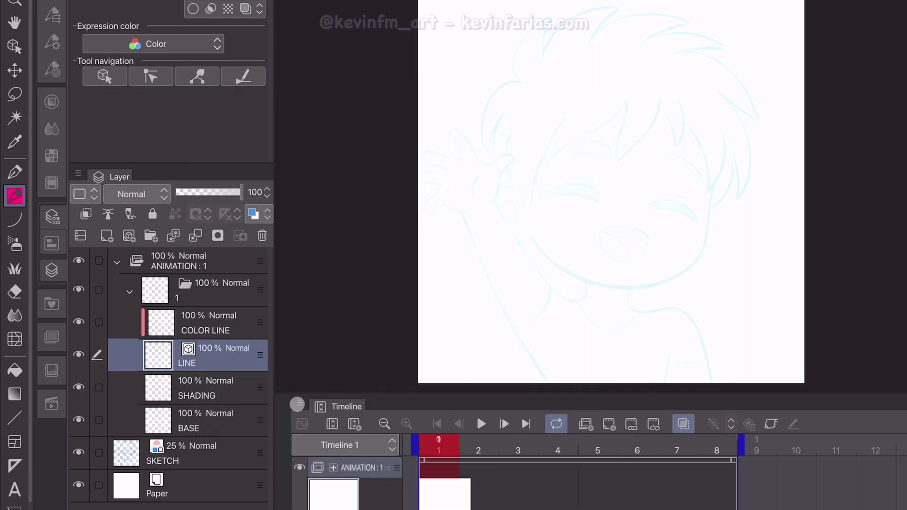
Step: Set the blending mode of the SHADING layer to Multiply
click(205, 385)
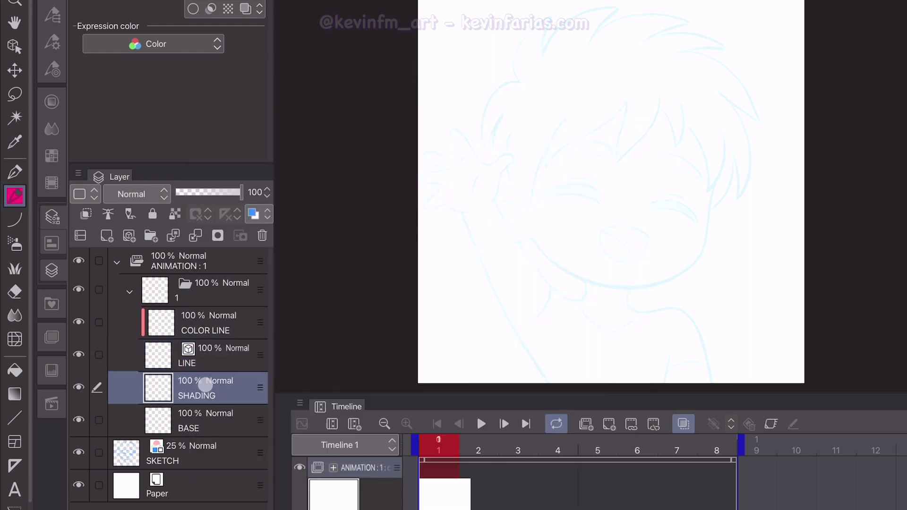
click(147, 196)
click(150, 243)
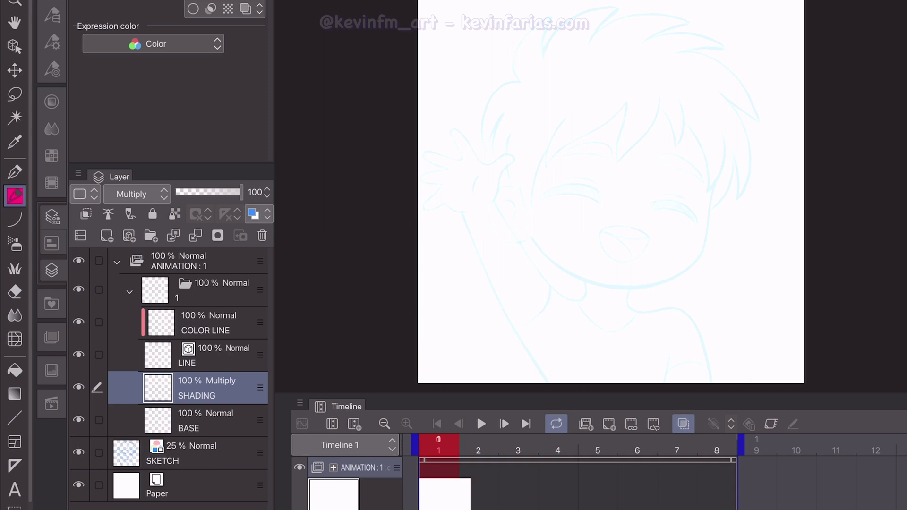
Step: Ink the waving boy in black over the sketch on the LINE vector layer with the Pen tool
click(224, 357)
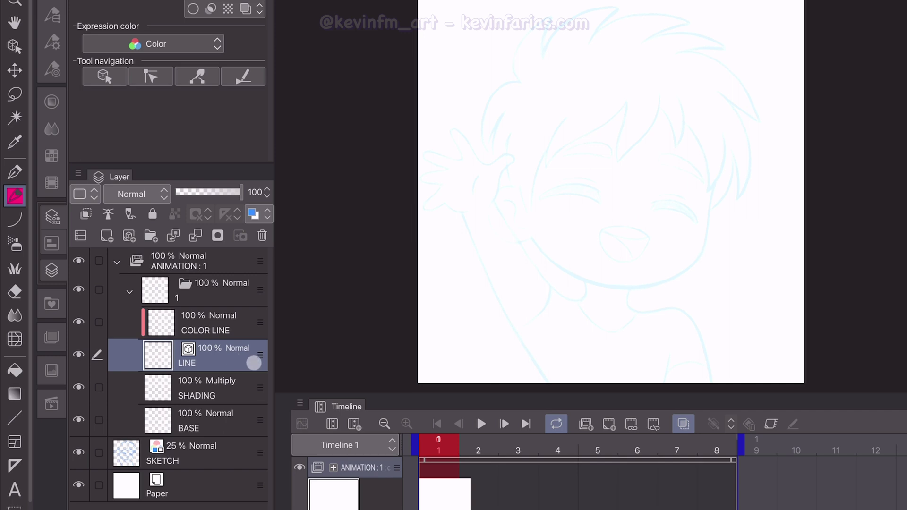
click(15, 173)
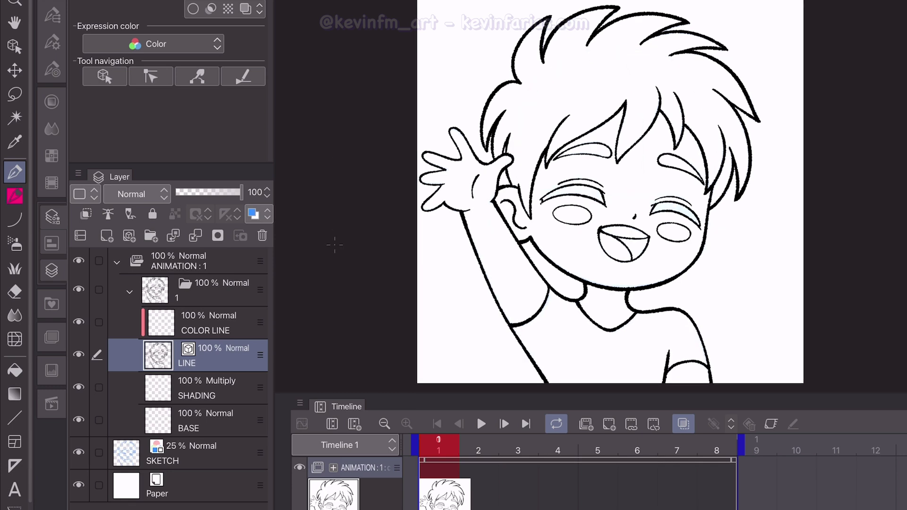
Step: Collapse folder 1, add a new animation cel at frame 2, and check the layers inside folder 2
click(135, 292)
click(224, 290)
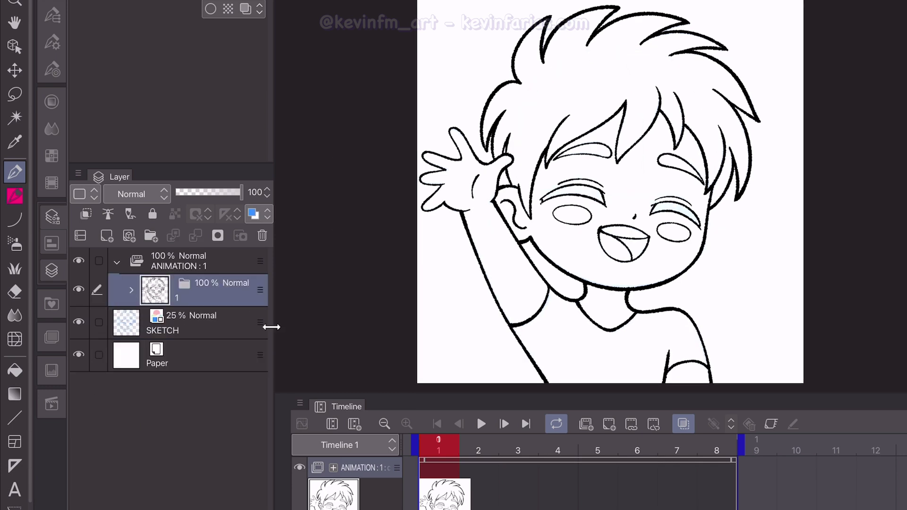
click(478, 446)
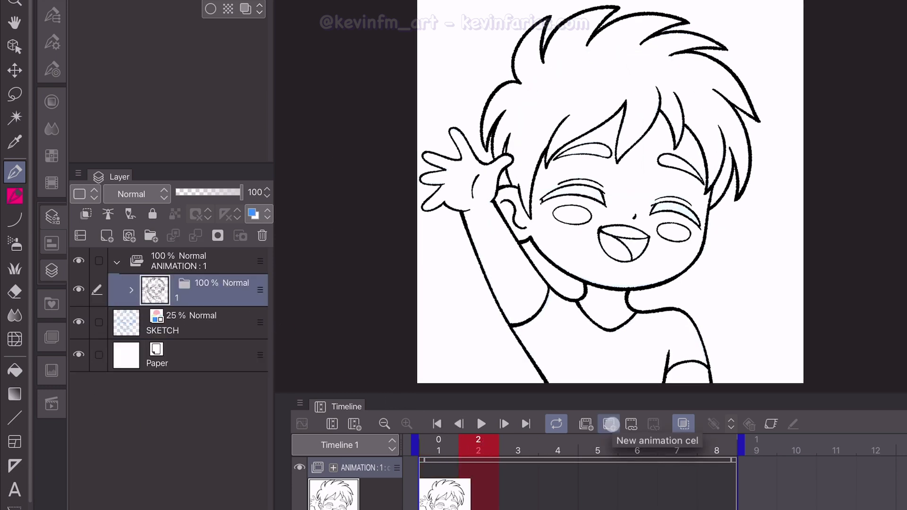
click(610, 424)
click(129, 290)
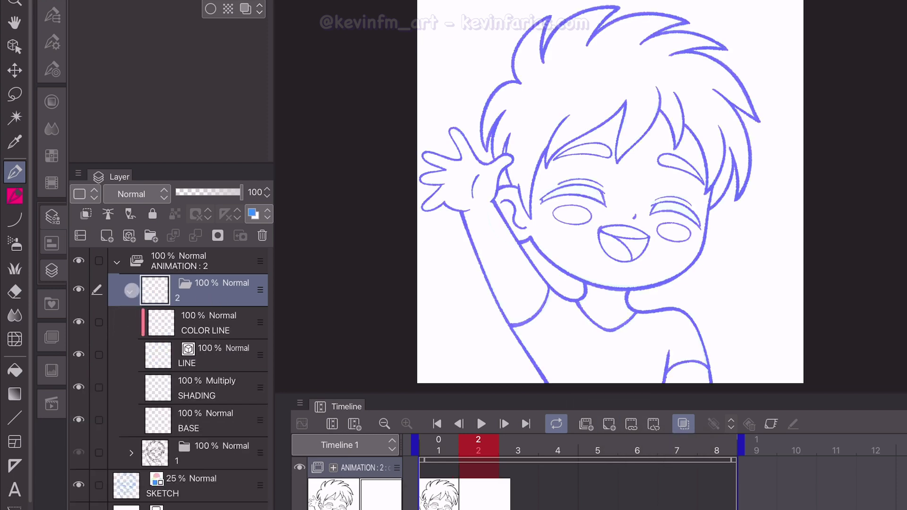
Step: Ink the second waving pose on cel 2's LINE layer with onion skin enabled, moving the raised hand slightly toward the head
click(228, 349)
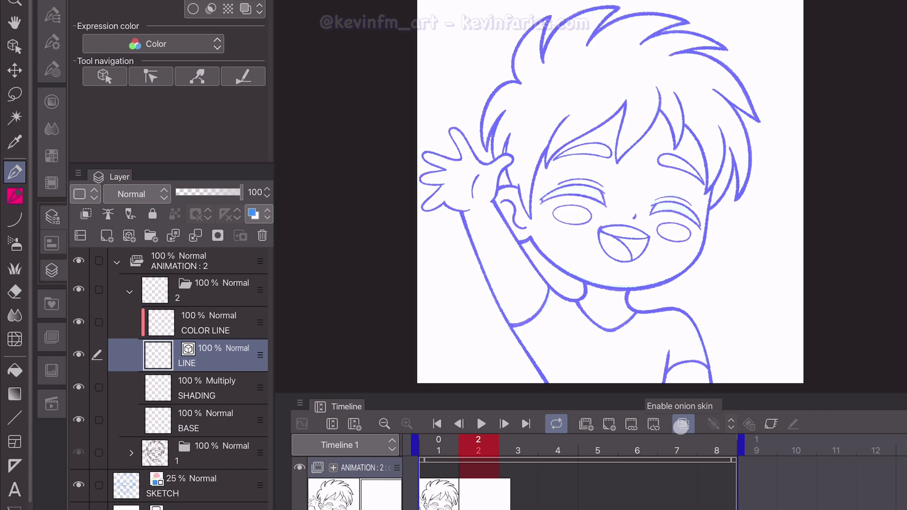
click(682, 425)
drag(503, 205, 587, 288)
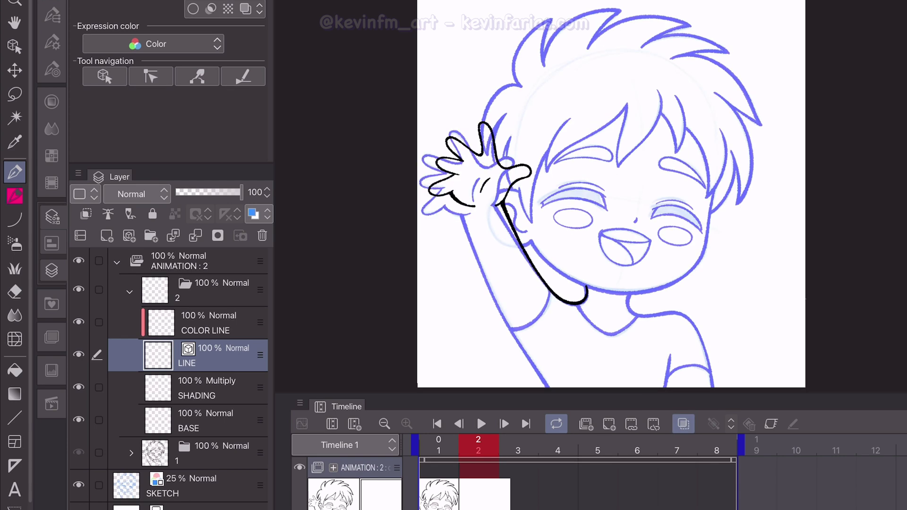
drag(467, 206, 548, 387)
drag(551, 292, 514, 329)
drag(578, 306, 637, 318)
drag(629, 295, 713, 388)
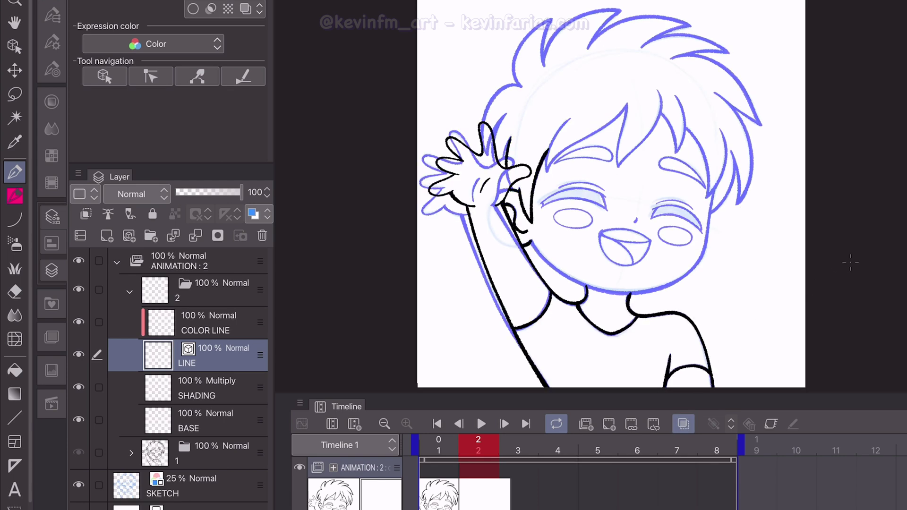
drag(531, 242, 714, 190)
drag(522, 86, 484, 122)
drag(627, 105, 548, 170)
drag(661, 92, 737, 198)
drag(586, 45, 728, 49)
drag(513, 71, 619, 9)
drag(553, 158, 615, 151)
drag(541, 200, 608, 189)
drag(652, 208, 702, 226)
drag(600, 231, 648, 241)
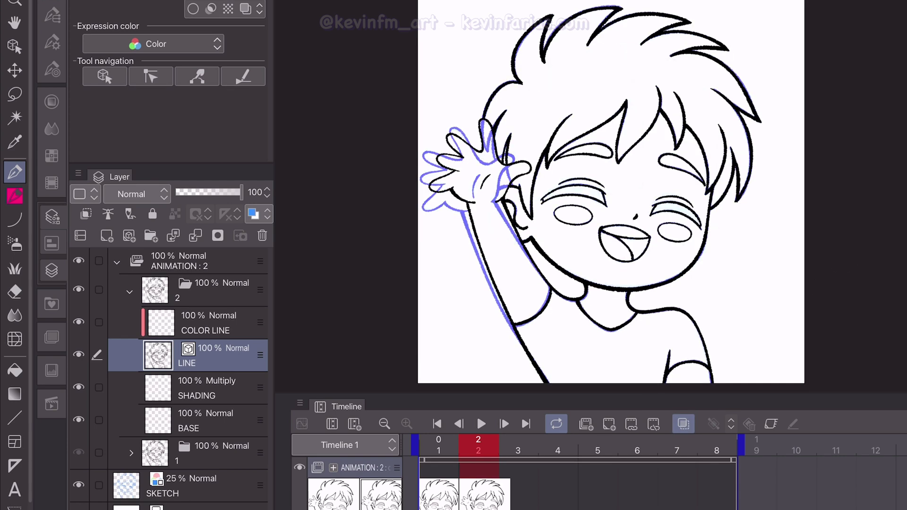
Step: Turn off onion skin, scrub through the first frames to check the wave, and collapse folder 2
click(684, 423)
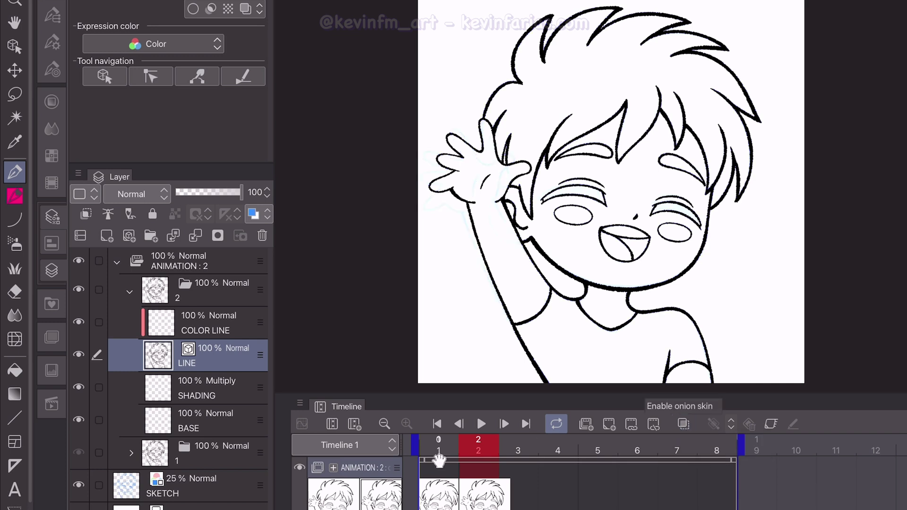
mouse_move(463, 444)
mouse_down()
mouse_move(513, 442)
mouse_move(524, 456)
mouse_up()
click(133, 294)
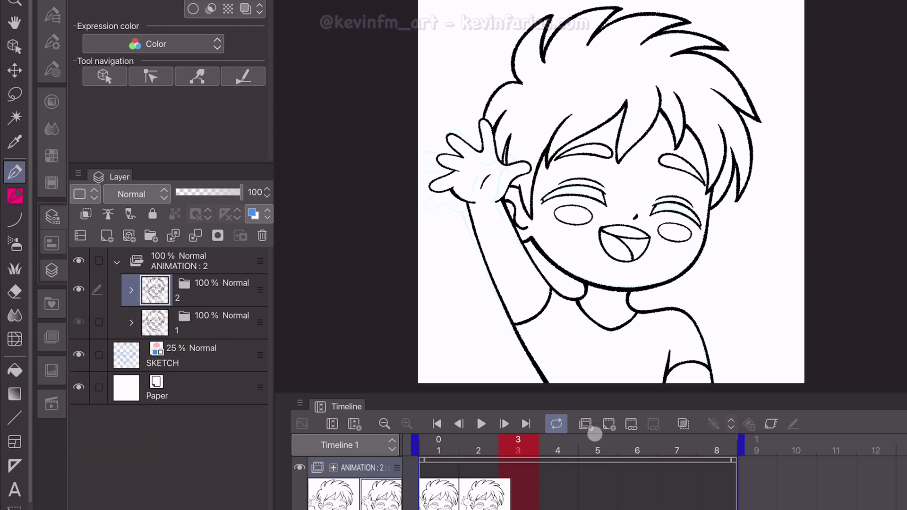
Step: Add a new animation cel at frame 3 and enable onion skin with its LINE layer selected
click(608, 427)
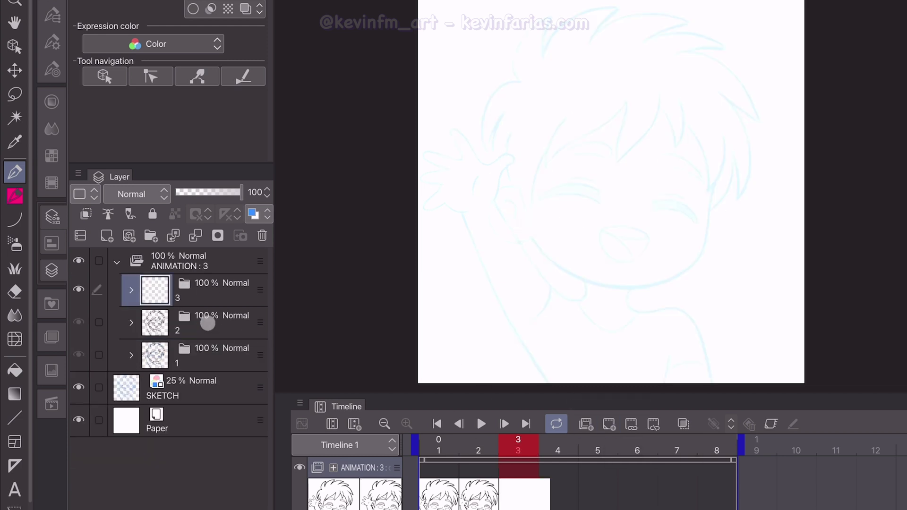
click(132, 291)
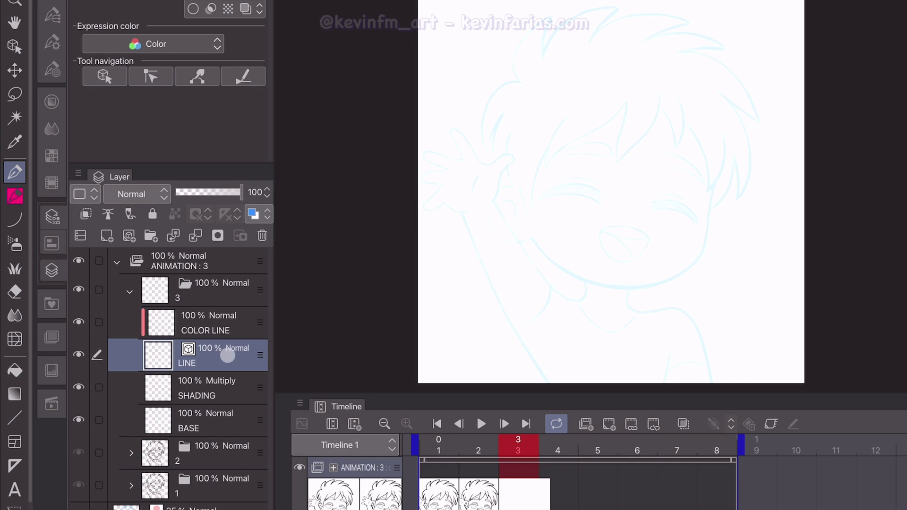
click(684, 426)
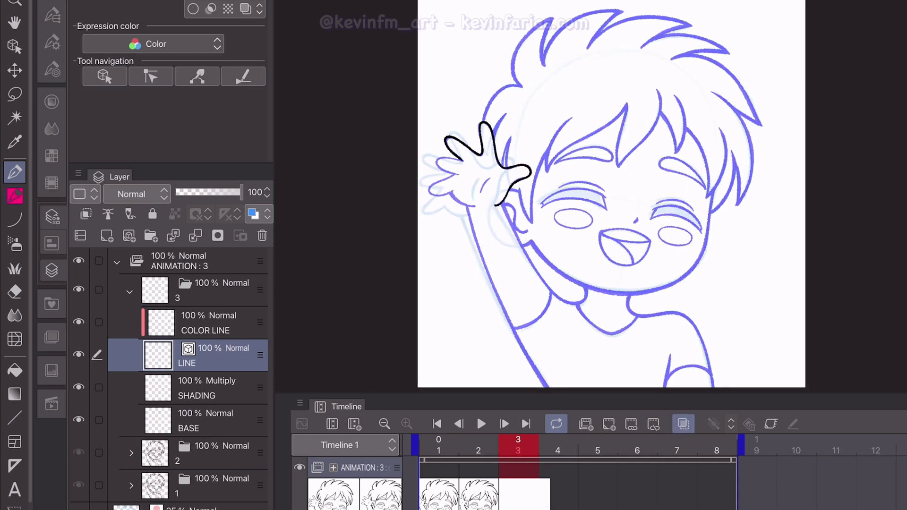
Step: Ink the third waving pose on cel 3's LINE layer, with the raised hand tilted further toward the head
drag(474, 204, 548, 387)
mouse_move(508, 206)
mouse_down()
mouse_move(586, 290)
mouse_move(515, 328)
mouse_up()
drag(522, 87, 483, 137)
drag(532, 242, 711, 199)
drag(630, 296, 713, 388)
drag(548, 170, 627, 105)
drag(672, 59, 761, 125)
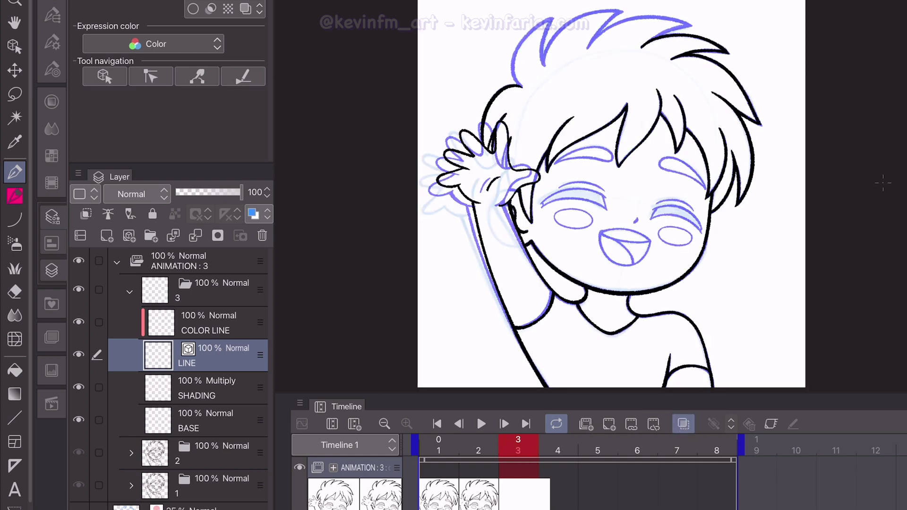
drag(514, 71, 619, 10)
drag(589, 47, 692, 26)
drag(642, 46, 728, 52)
drag(554, 162, 613, 156)
drag(541, 202, 606, 194)
drag(652, 213, 702, 207)
drag(555, 218, 592, 218)
drag(600, 233, 649, 241)
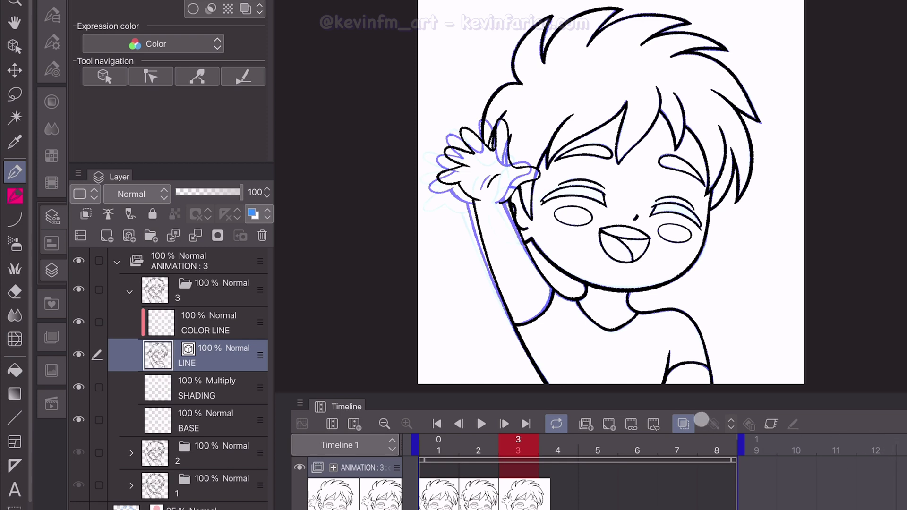
Step: Turn off onion skin, scrub through frames 1 to 3 to check the wave, and collapse folder 3
click(684, 424)
click(433, 445)
drag(433, 444, 515, 439)
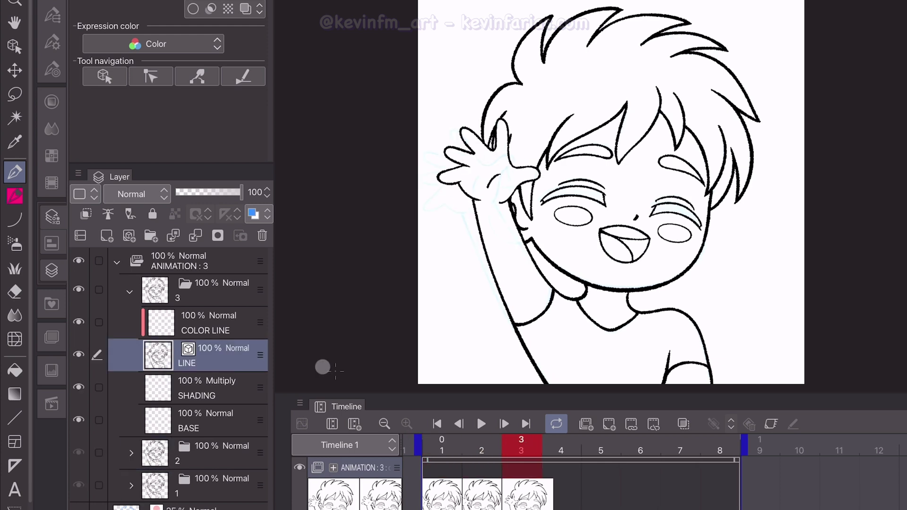
click(130, 291)
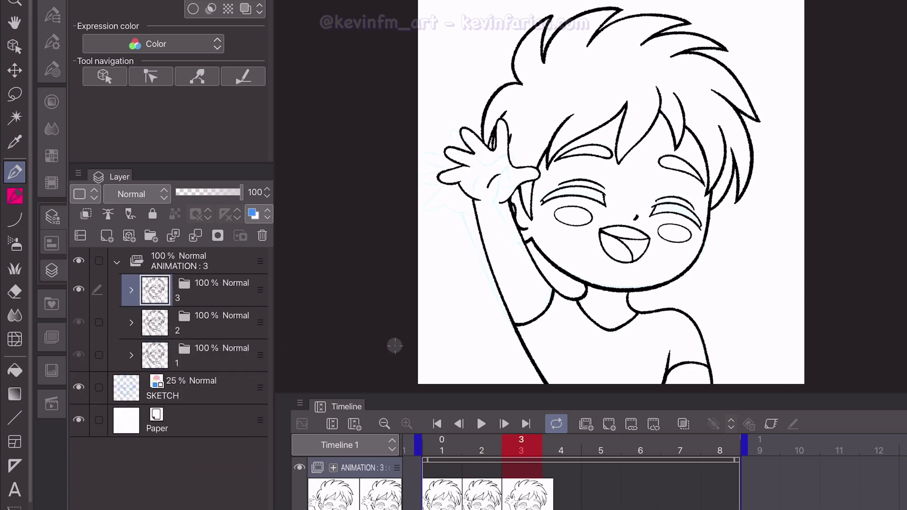
Step: Add a new animation cel at frame 4 and enable onion skin with its LINE layer selected
click(561, 449)
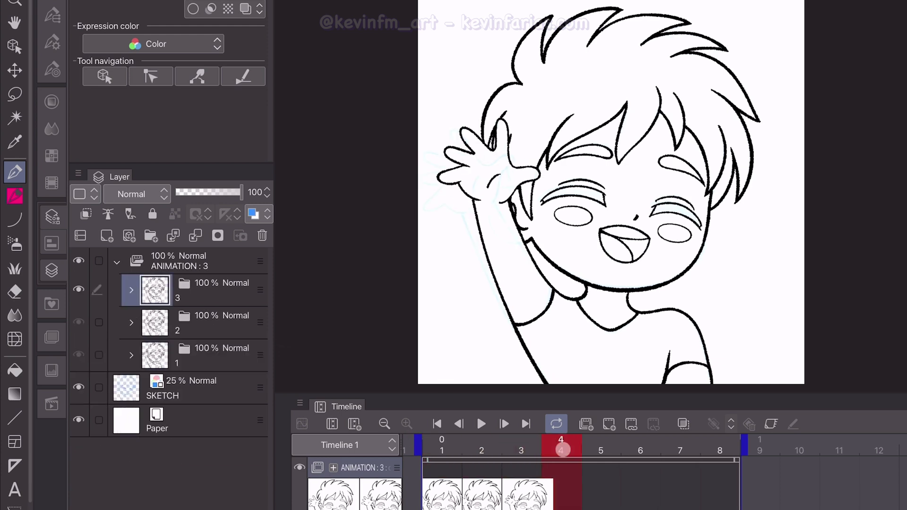
click(609, 425)
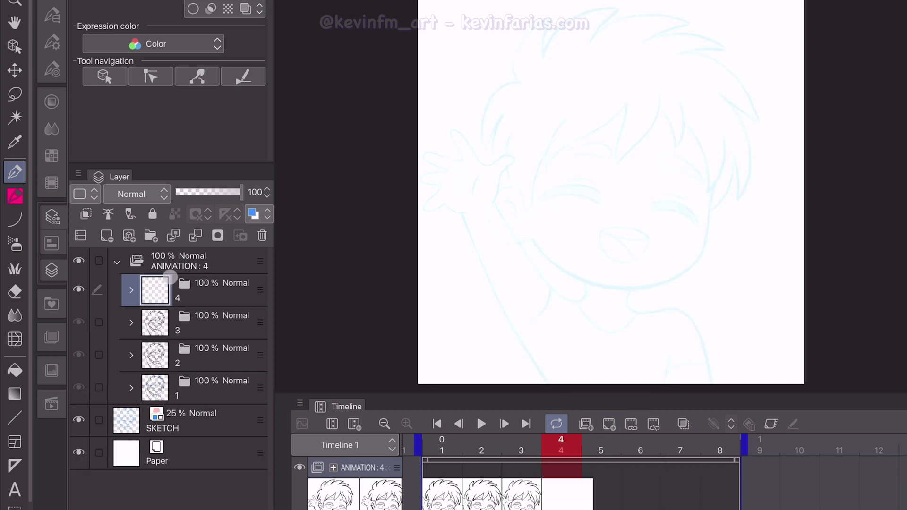
click(133, 289)
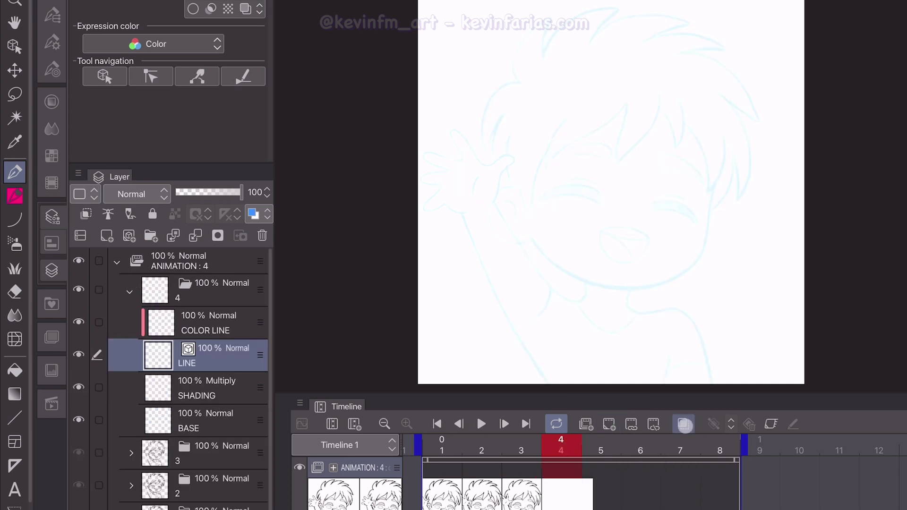
click(685, 425)
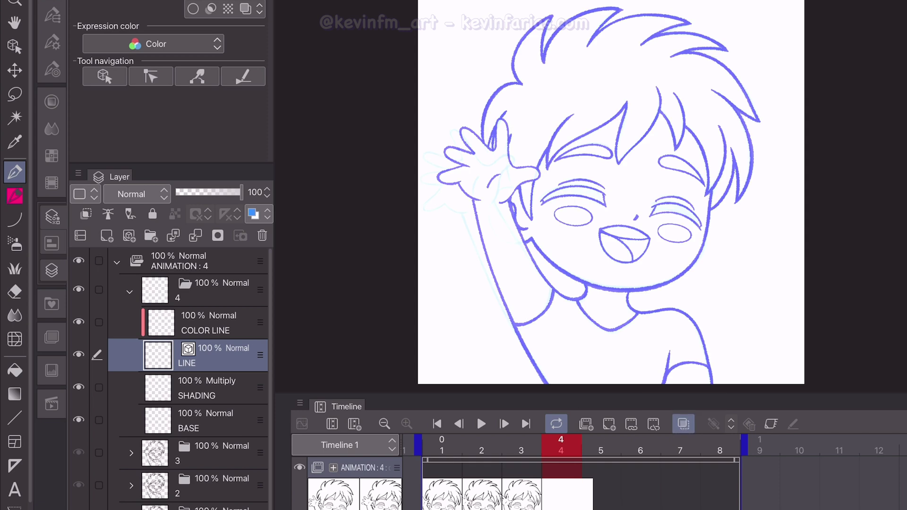
Step: Assign cel 1 to frame 5 as the reference for the returning pose
click(601, 484)
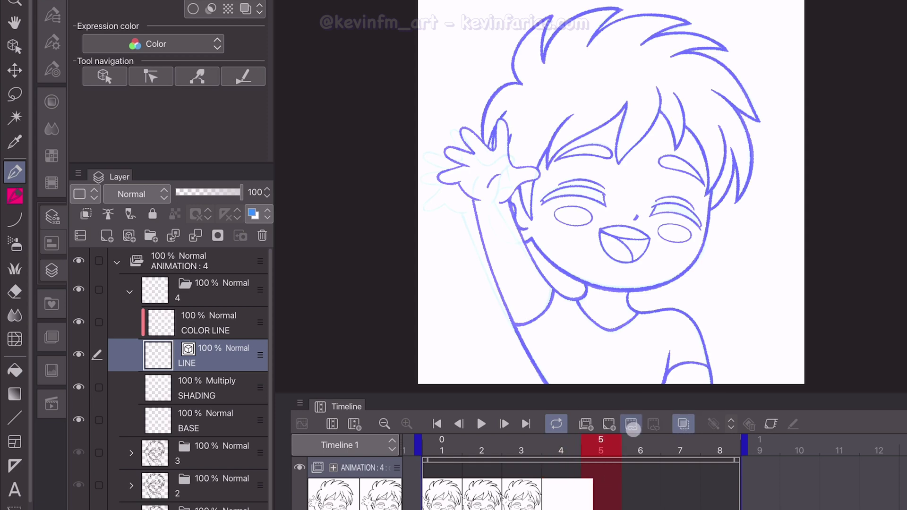
click(633, 428)
click(426, 119)
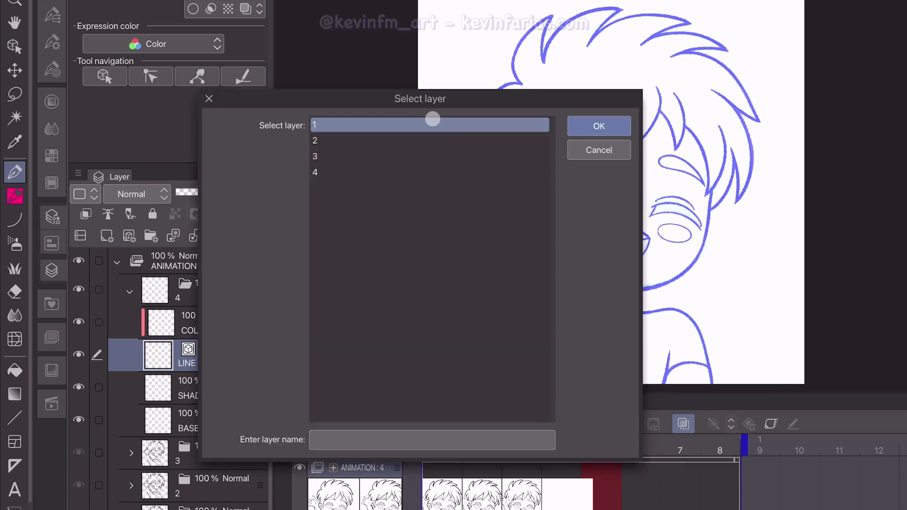
click(596, 123)
Step: Ink the returning pose on cel 4's LINE layer at frame 4, placing the hand between the poses of cels 3 and 1
click(563, 490)
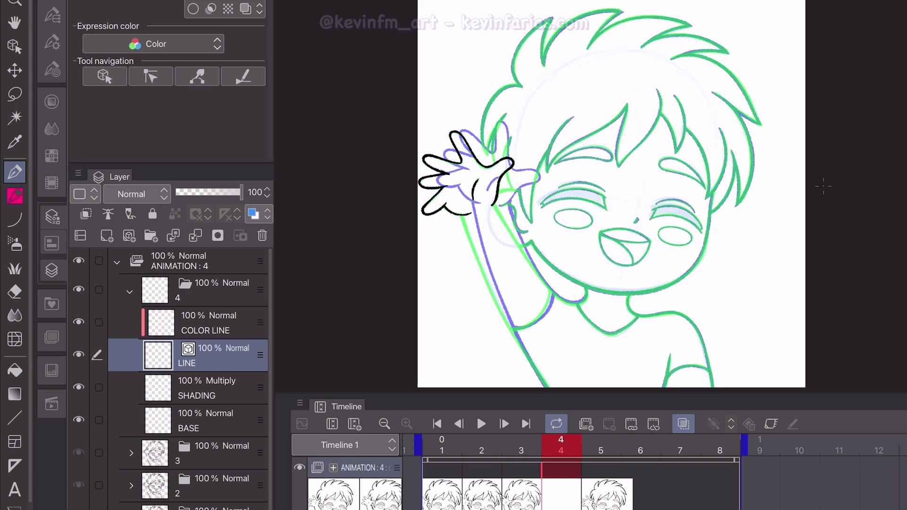
drag(467, 208, 548, 387)
drag(503, 204, 586, 286)
drag(628, 295, 713, 387)
drag(577, 305, 639, 317)
drag(548, 153, 532, 222)
drag(482, 128, 522, 86)
drag(522, 87, 552, 19)
drag(548, 170, 627, 106)
drag(533, 227, 706, 222)
drag(652, 208, 702, 233)
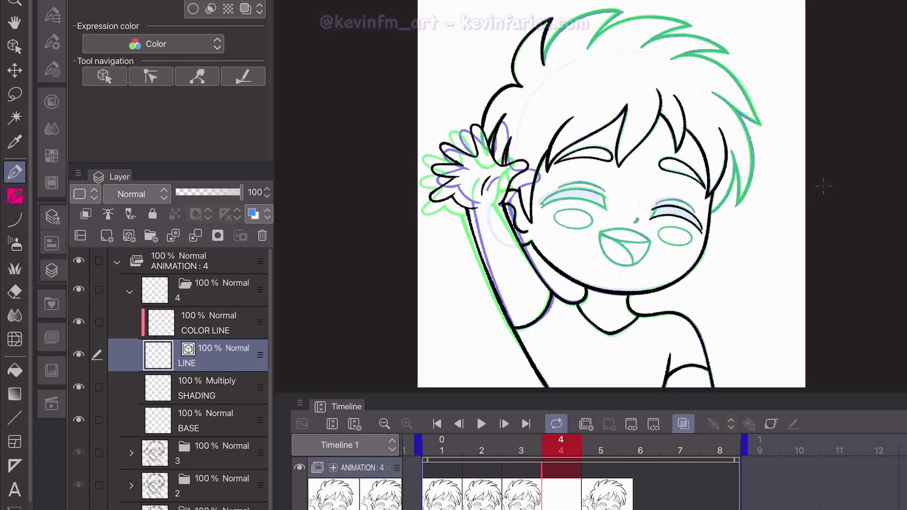
drag(541, 203, 607, 185)
drag(600, 232, 649, 236)
drag(713, 52, 759, 123)
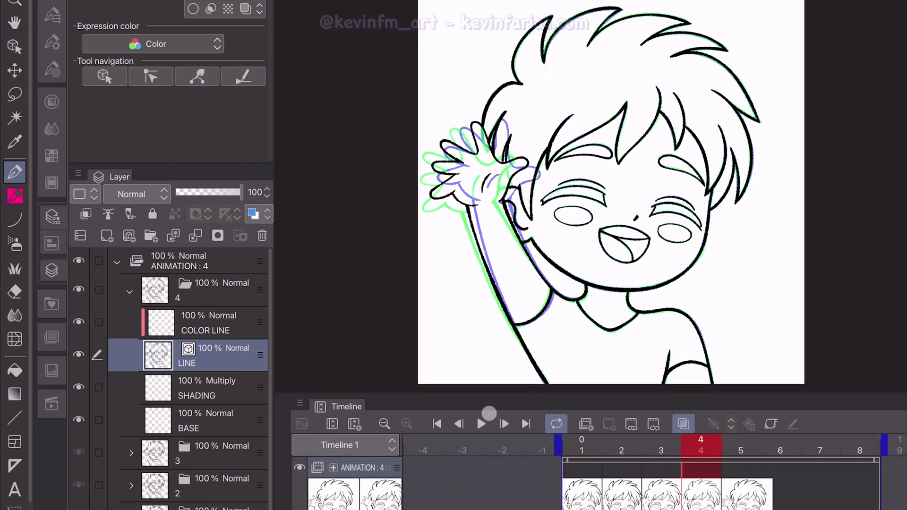
Step: Turn off onion skin and scrub through frames 1 to 4 to check the waving motion
click(684, 424)
click(604, 449)
drag(604, 448, 701, 449)
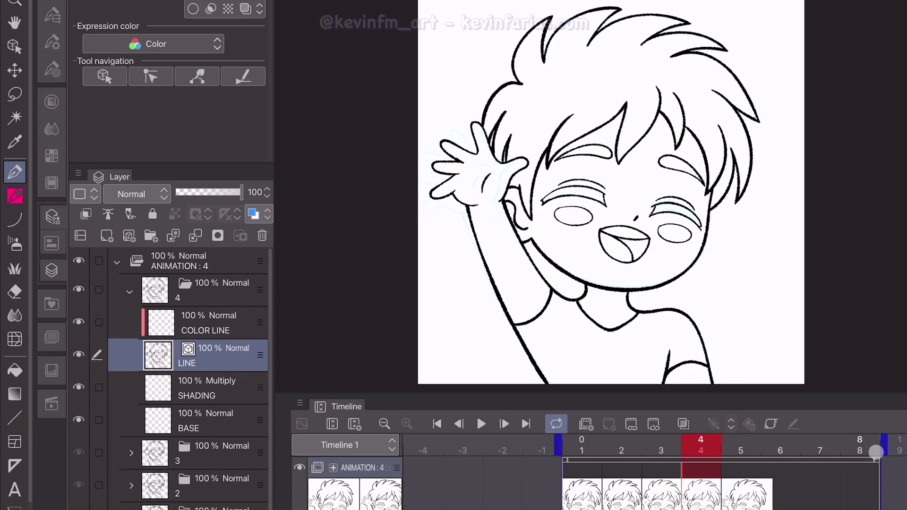
Step: Shorten the playback range so that it ends at frame 4, and collapse folder 4
drag(884, 443, 542, 446)
click(129, 292)
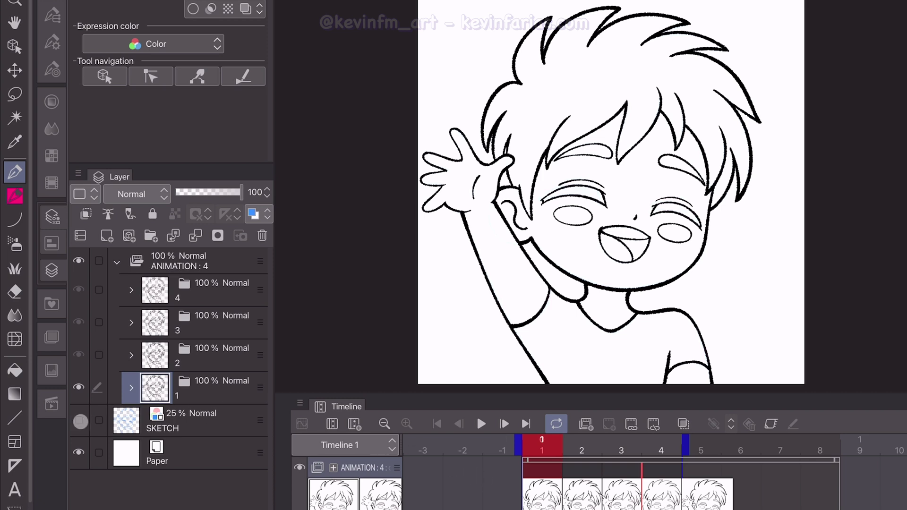
Step: Hide the SKETCH layer and play the looping line animation to check it
click(80, 421)
click(482, 424)
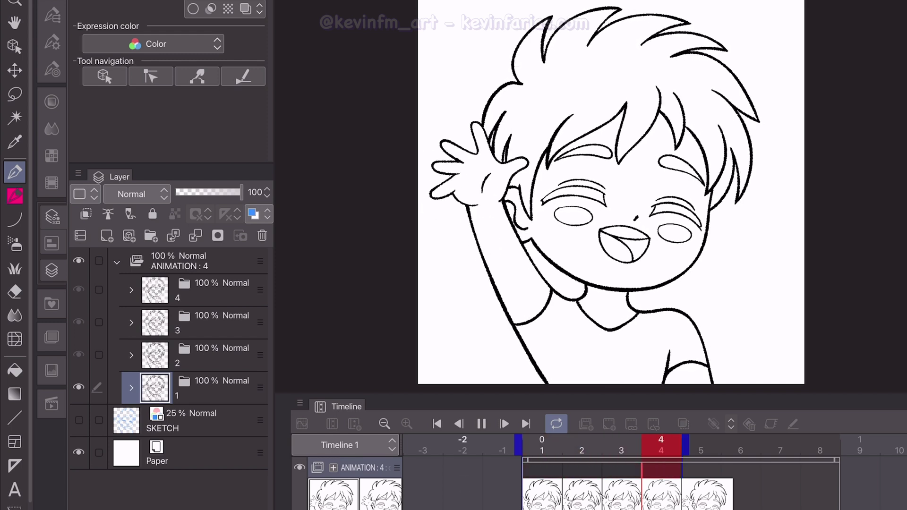
click(482, 424)
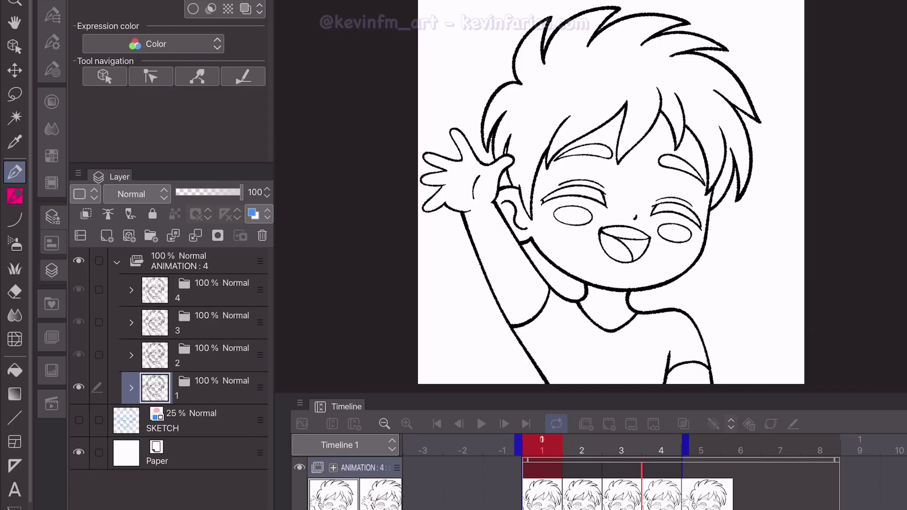
Step: Collapse the ANIMATION folder and set its palette color to yellow
click(117, 262)
click(177, 257)
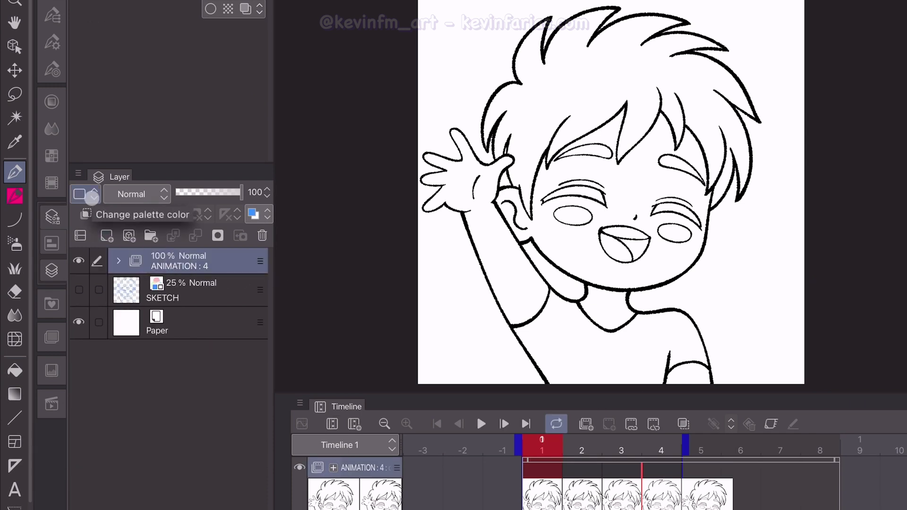
click(92, 196)
click(155, 261)
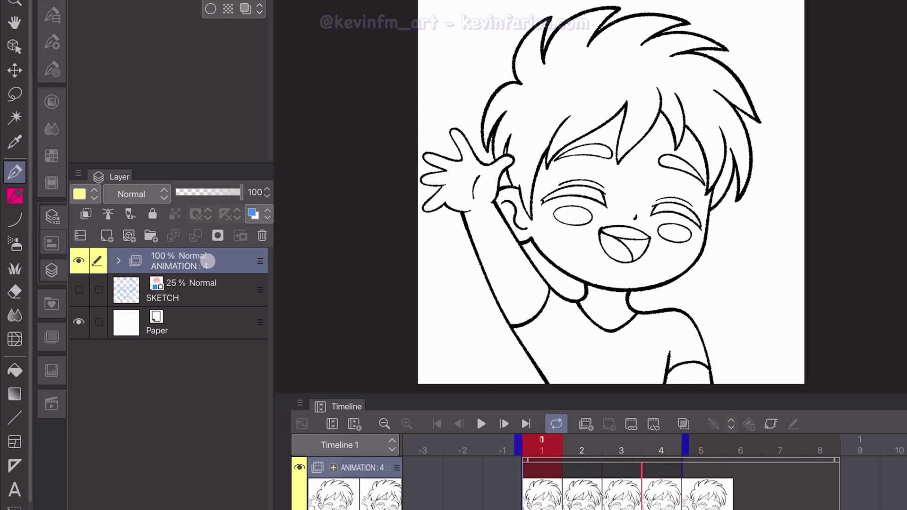
Step: Shift the whole ANIMATION folder slightly to the right on the canvas with the Move layer tool
click(15, 70)
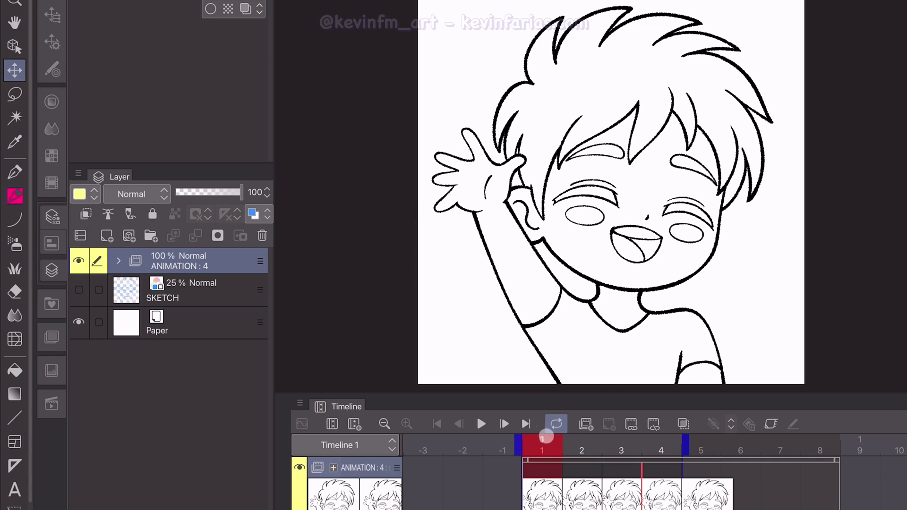
mouse_move(546, 436)
mouse_down()
mouse_move(660, 440)
mouse_move(535, 446)
mouse_up()
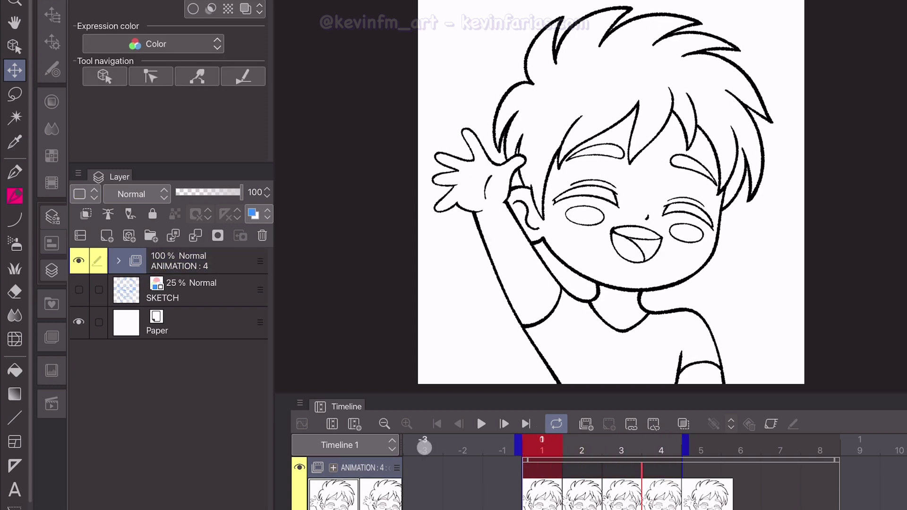
click(203, 259)
Step: Fill the COLOR LINE layer of cel 1 with dark purple to recolor the line art
click(119, 261)
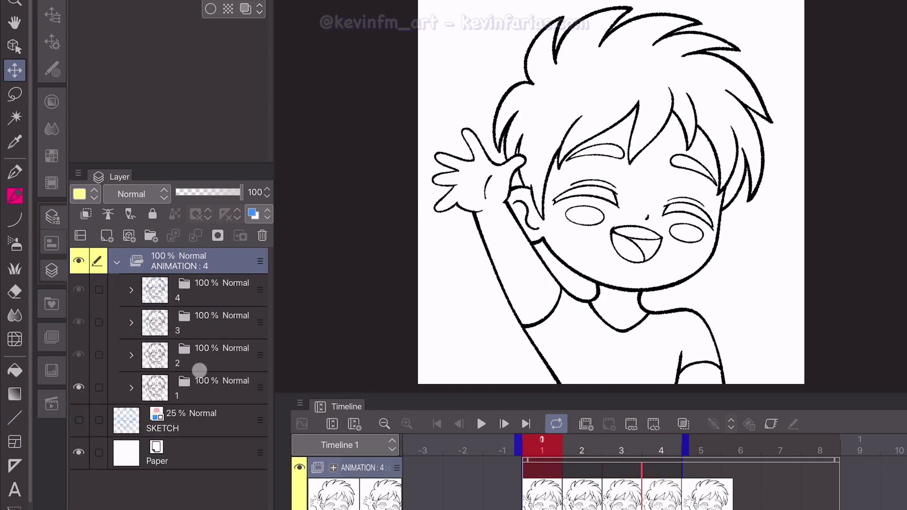
click(205, 385)
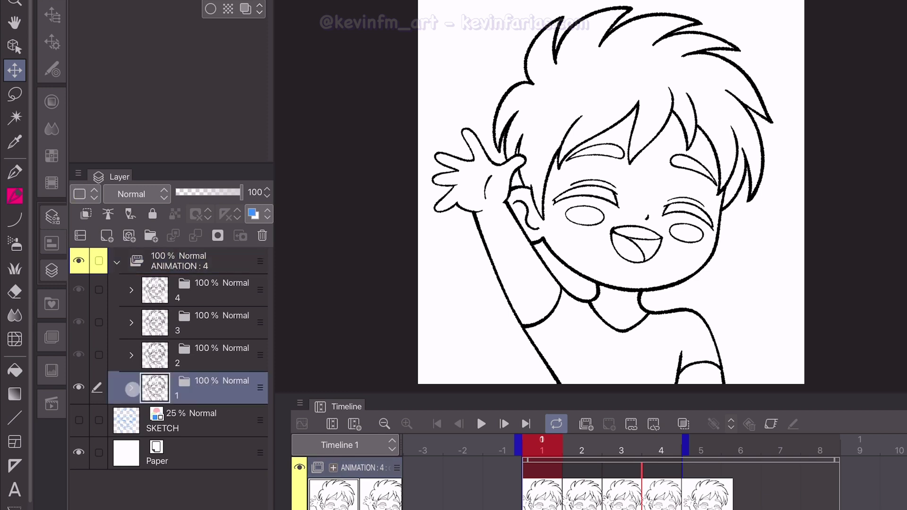
click(131, 389)
click(203, 421)
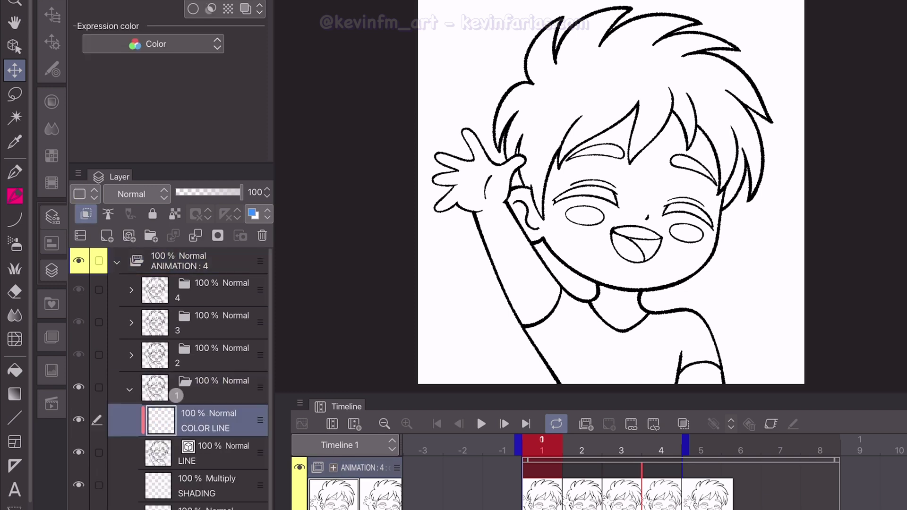
key(alt+BackSpace)
Step: Fill the boy's closed eyelids with dark purple on the BASE layer of cel 1
click(208, 507)
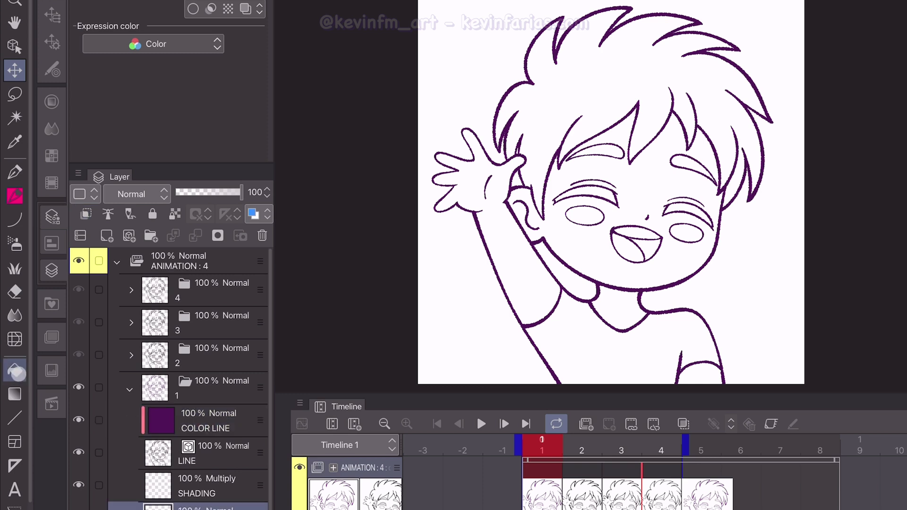
key(g)
click(586, 195)
Step: Fill the face, raised arm, neck and lower arm of cel 1 with light skin color on the BASE layer
click(52, 371)
click(630, 201)
click(503, 260)
click(621, 307)
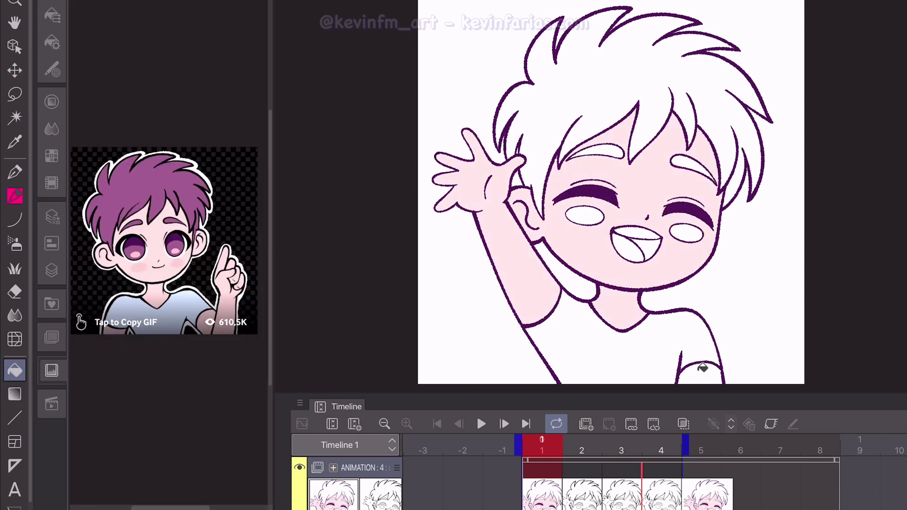
click(701, 373)
Step: Sample the pink from the reference character and fill both cheek ovals of cel 1
click(177, 263)
click(585, 216)
click(687, 234)
Step: Sample the reference character's hair purple and fill the hair and eyebrows of cel 1
click(155, 179)
click(581, 113)
click(597, 150)
click(692, 168)
Step: Fill the shirt of cel 1 with light blue, adjusting the color sampled from the reference
click(217, 307)
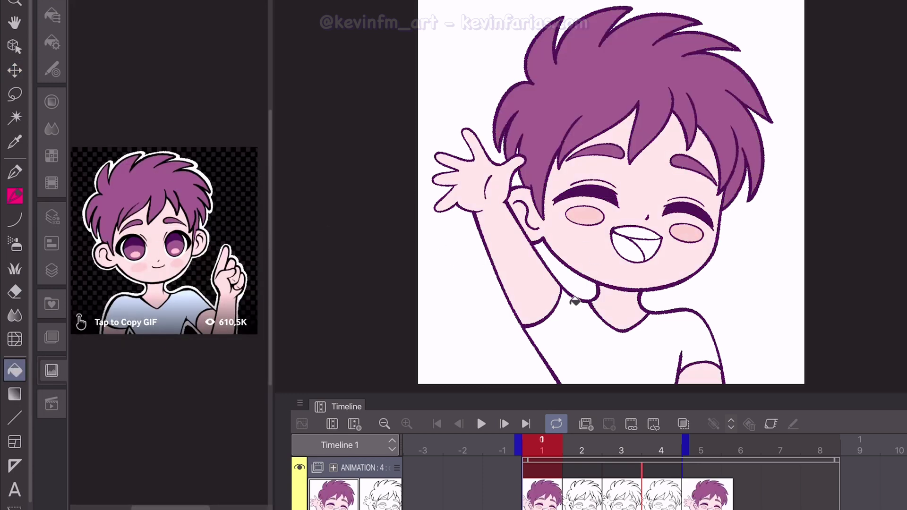
click(574, 300)
double_click(15, 509)
click(66, 335)
click(434, 277)
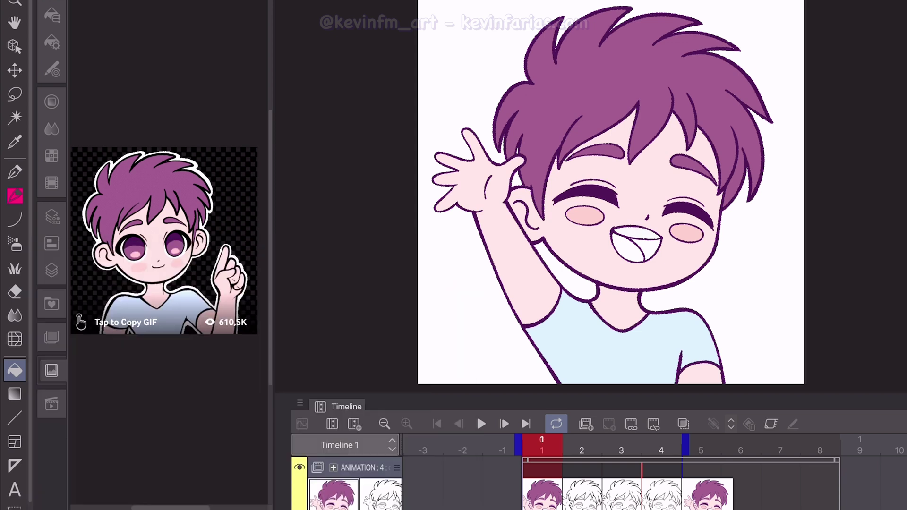
Step: Change the Paper layer's color to light gray
click(51, 271)
double_click(158, 509)
click(57, 352)
click(433, 277)
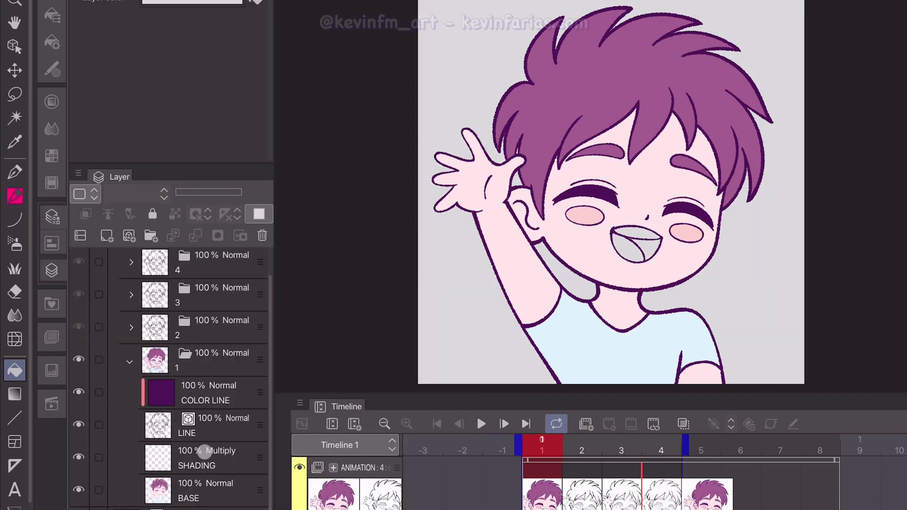
Step: On the BASE layer of cel 1, fill the teeth white, the mouth interior dark purple and the tongue pink
click(203, 485)
click(51, 370)
click(636, 233)
click(189, 204)
click(651, 244)
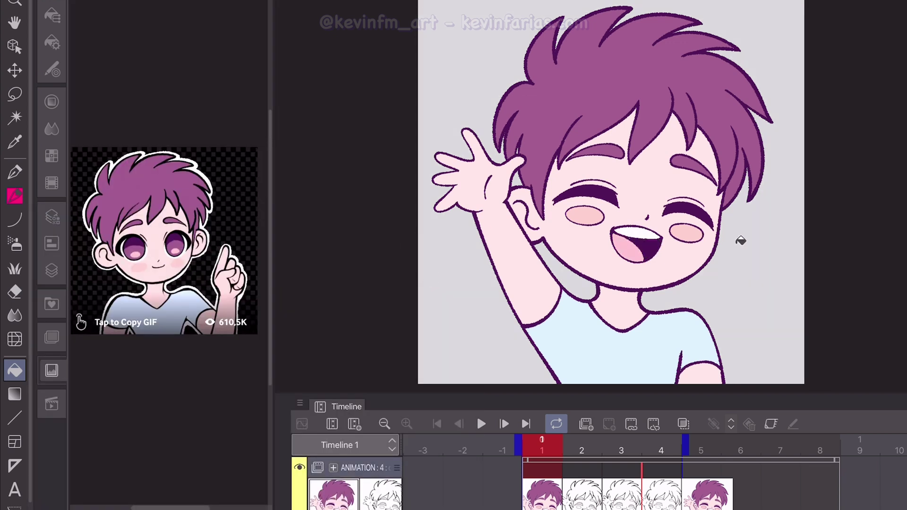
Step: Switch from cel 1 to cel 2, recolor its line art dark purple and select its BASE layer
click(52, 270)
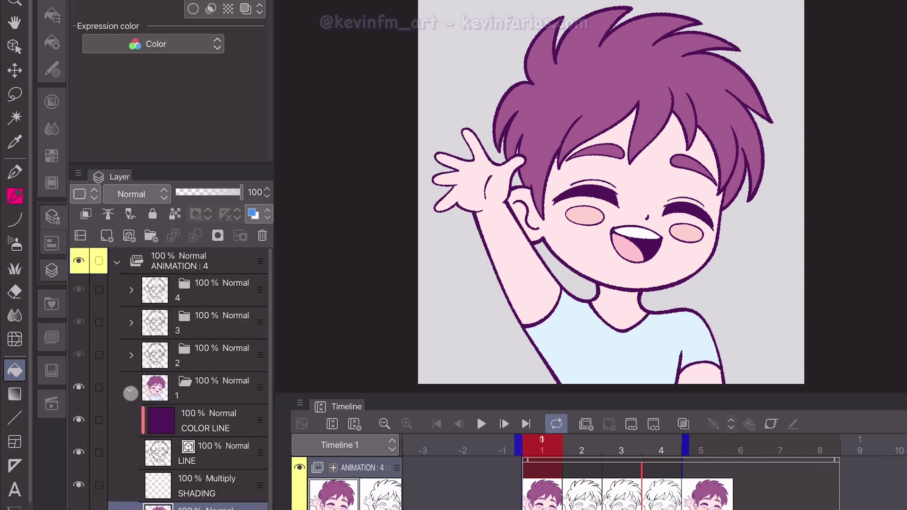
click(129, 390)
click(131, 354)
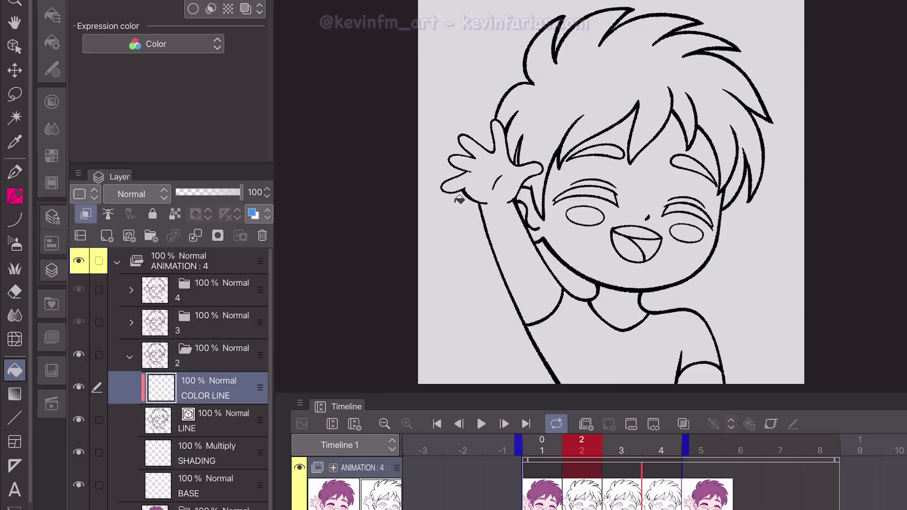
click(202, 482)
Step: Fill the face, raised arm and neck of cel 2 with the skin color sampled from the reference
click(51, 370)
click(158, 253)
click(634, 189)
click(510, 247)
click(620, 306)
Step: Fill the hair and eyebrows of cel 2 with the reference character's hair purple
click(135, 180)
click(624, 80)
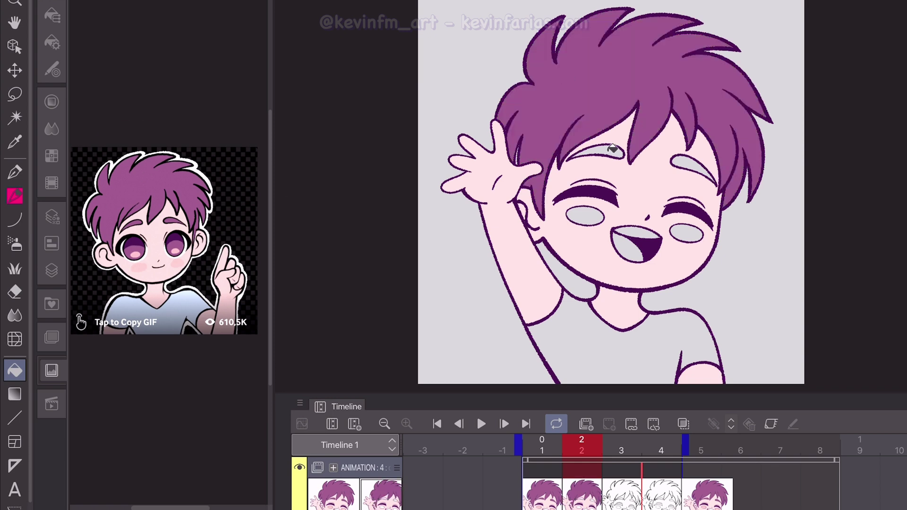
click(611, 151)
Step: Fill the teeth of cel 2 with white and the shirt with light blue
click(637, 233)
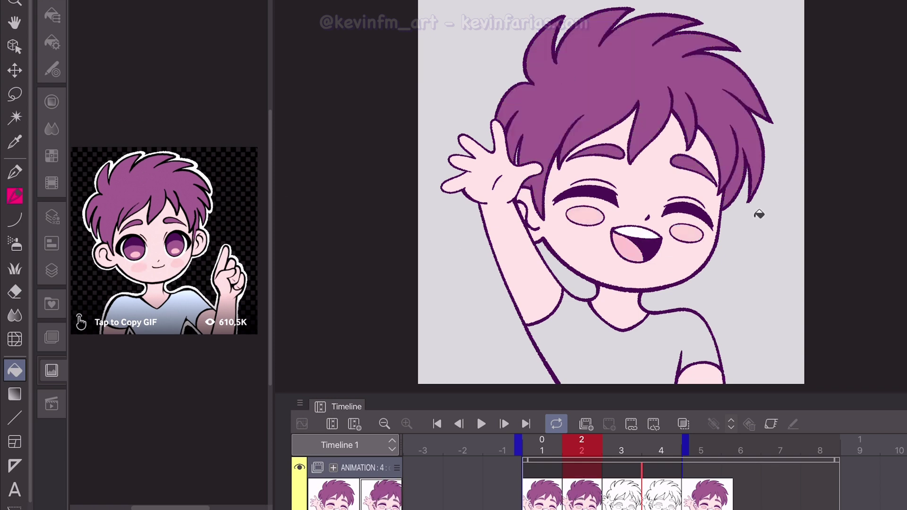
click(193, 289)
click(619, 350)
Step: Go to frame 3 and recolor the line art of cel 3 dark purple on its COLOR LINE layer
drag(560, 451, 560, 444)
click(621, 444)
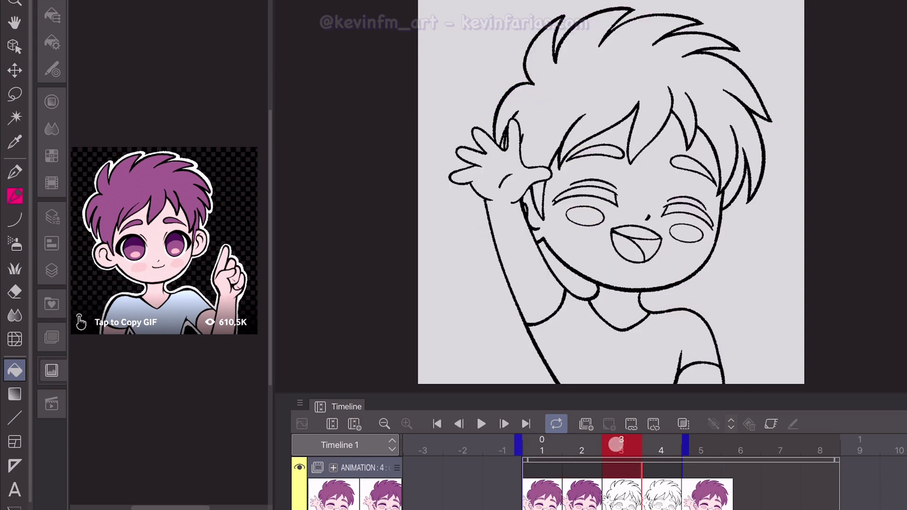
click(52, 270)
click(528, 13)
Step: Fill the closed eyelids and mouth interior with dark purple on the BASE layer of cel 3
click(208, 453)
click(591, 191)
click(687, 211)
click(648, 247)
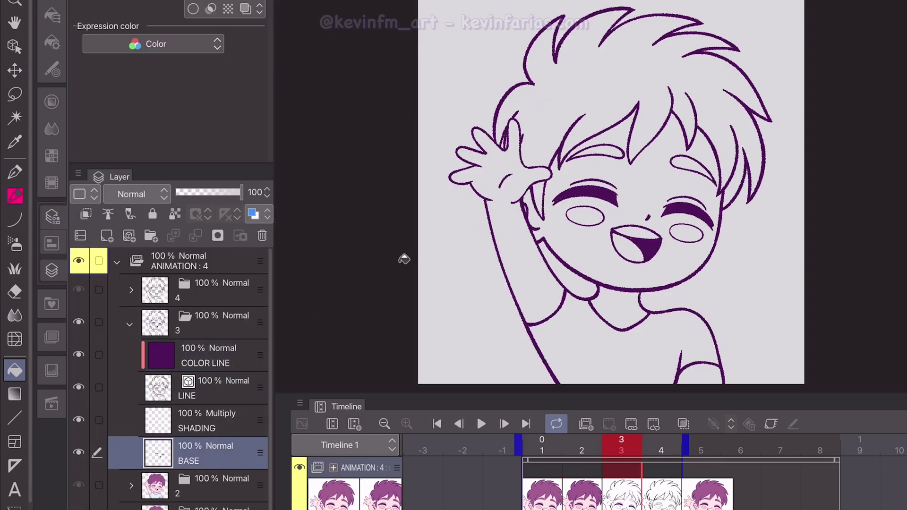
Step: Sample the reference skin color and fill the skin areas of cel 3
click(51, 370)
click(158, 255)
click(638, 189)
Step: Fill the hair and both eyebrows of cel 3 with the sampled hair purple
click(142, 189)
click(638, 71)
click(597, 150)
click(539, 198)
click(692, 166)
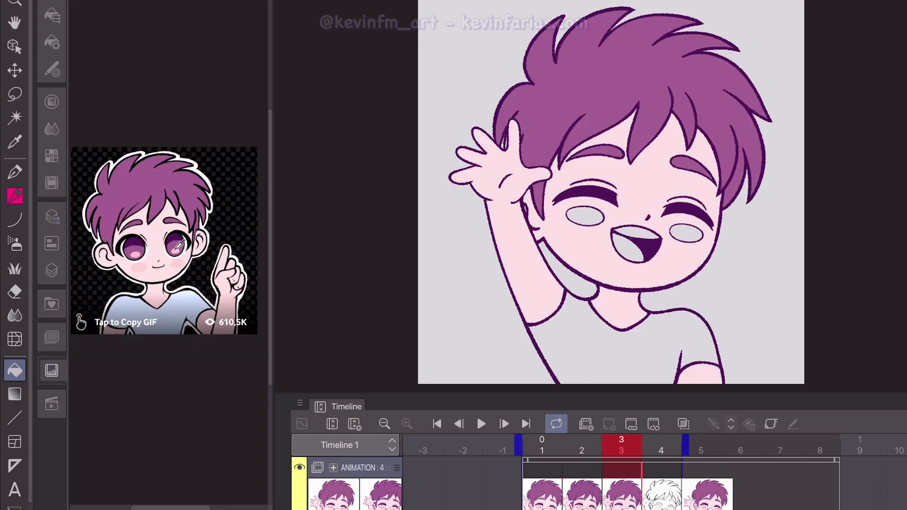
Step: On cel 3, fill the tongue with pink, the teeth with white and the shirt with light blue
click(179, 245)
click(624, 251)
click(187, 235)
click(634, 227)
click(193, 286)
click(615, 345)
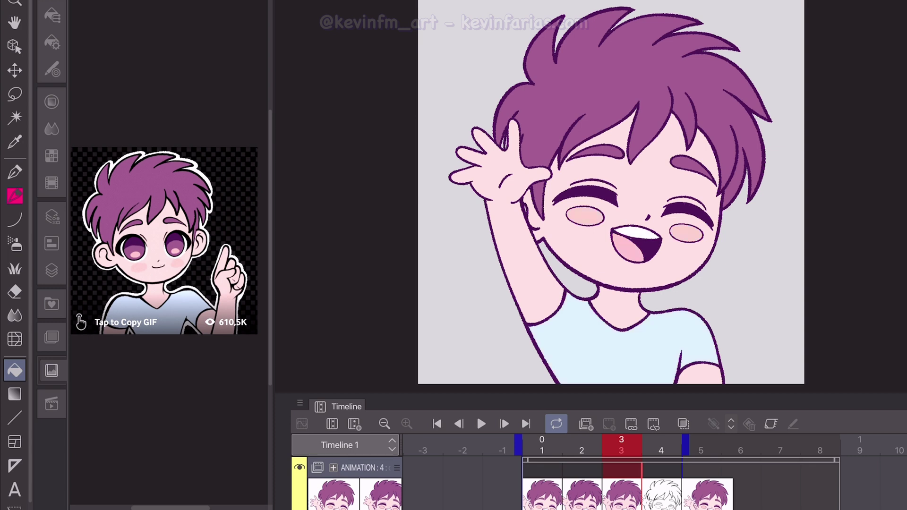
click(14, 173)
click(15, 370)
click(15, 173)
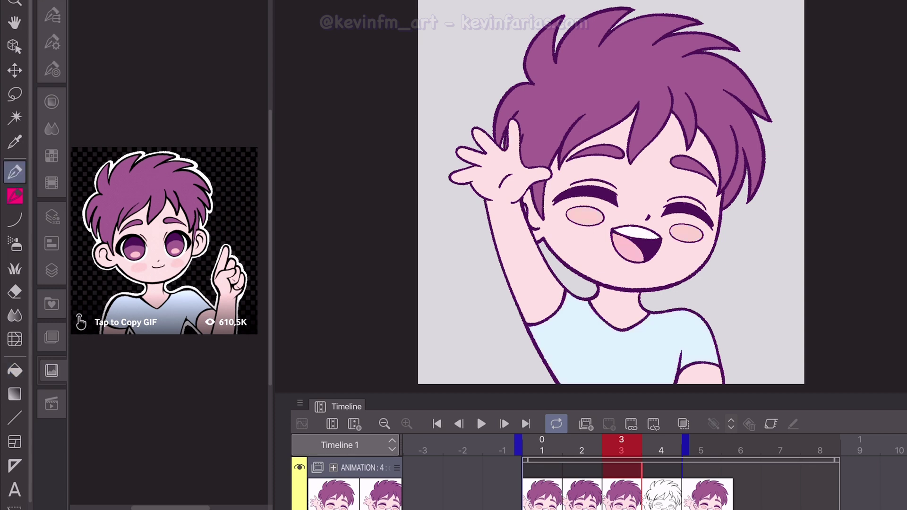
click(15, 371)
Step: Go to frame 4, recolor the line art of cel 4 dark purple and select its BASE layer
click(51, 271)
click(130, 324)
click(662, 446)
click(52, 371)
key(ctrl+v)
click(51, 271)
click(198, 421)
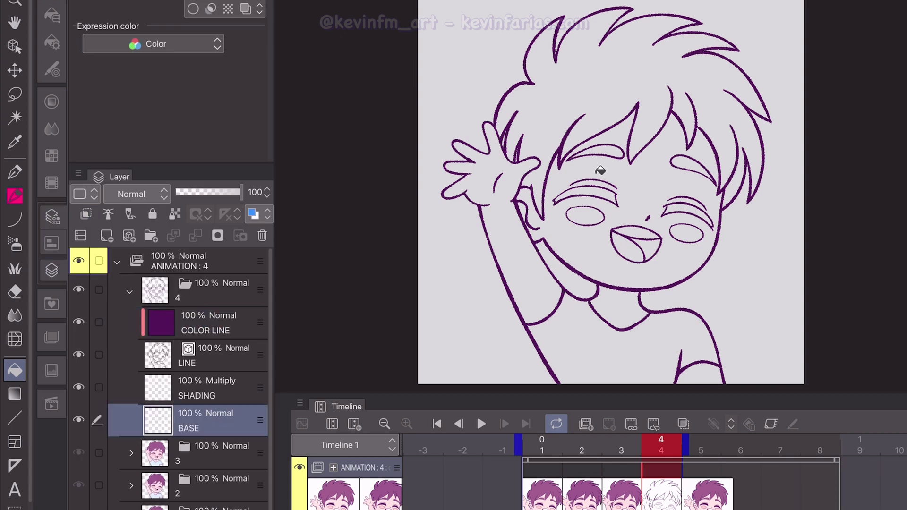
Step: Fill the closed eyelids and mouth interior of cel 4 with dark purple
click(589, 193)
click(687, 211)
click(650, 247)
Step: Fill the face, arms and neck of cel 4 with the skin color sampled from the reference
click(51, 371)
click(158, 236)
click(624, 173)
click(629, 310)
Step: Fill the hair and both eyebrows of cel 4 with hair purple
click(567, 92)
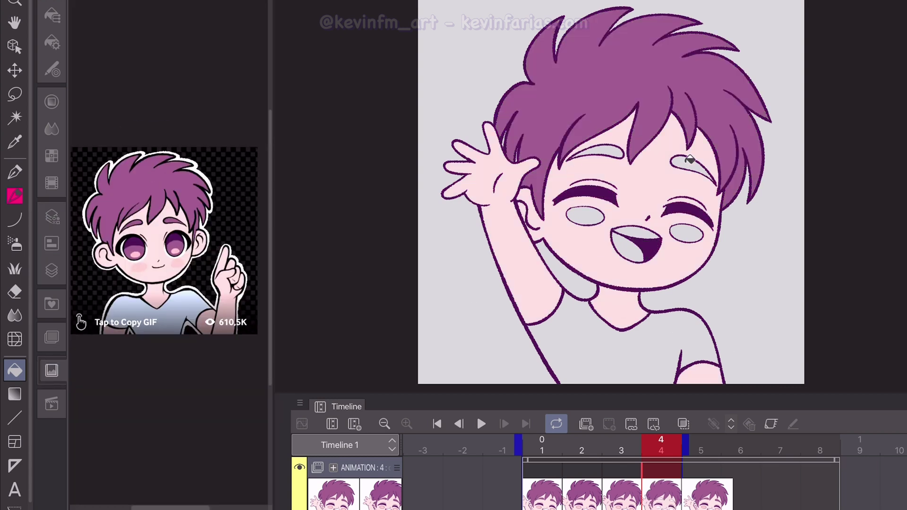
click(690, 161)
click(598, 152)
Step: On cel 4, fill the tongue with pink, the shirt with light blue and the teeth with white
click(628, 253)
click(192, 287)
click(614, 350)
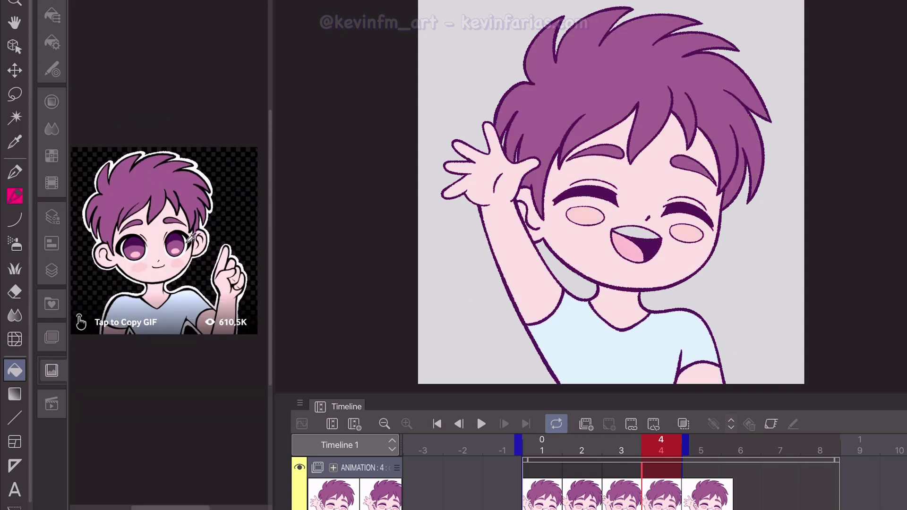
click(635, 233)
Step: Return to frame 1, collapse the cel 4 folder and select the SHADING layer of cel 1
click(542, 446)
click(52, 271)
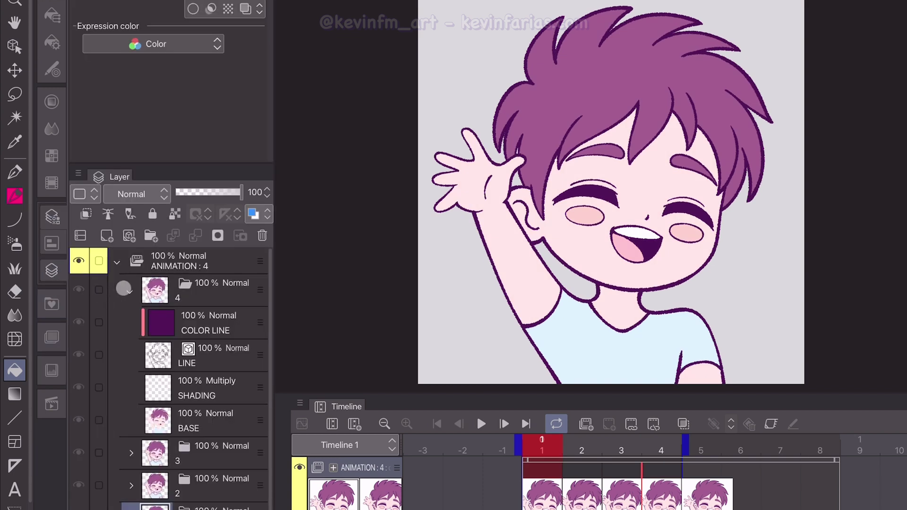
click(129, 289)
click(230, 389)
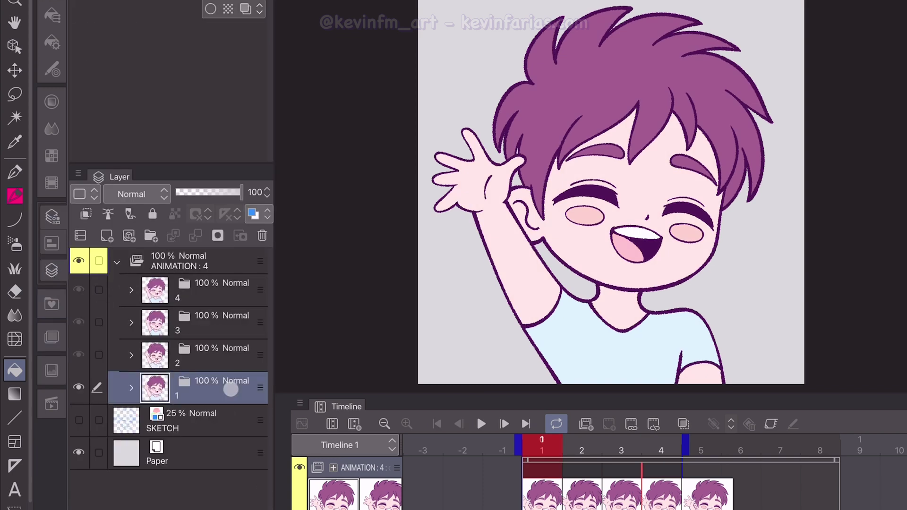
click(132, 388)
click(214, 486)
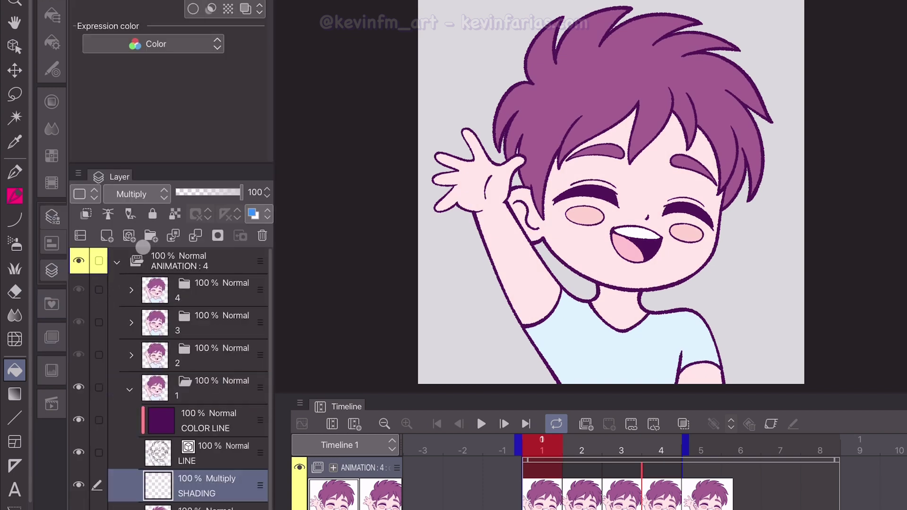
Step: Paint pink shadows with the Pen tool along the raised arm, hand, face and neck of cel 1
click(14, 173)
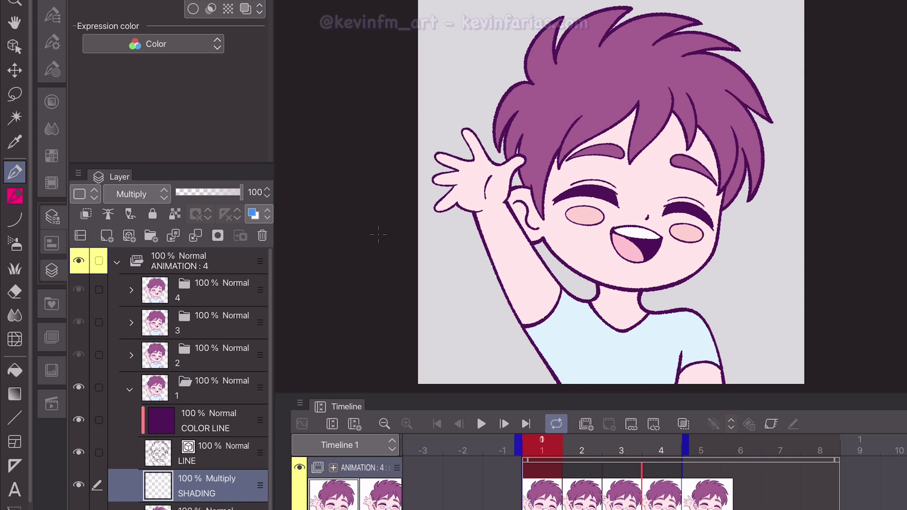
mouse_move(522, 322)
mouse_down()
mouse_move(480, 211)
mouse_move(461, 203)
mouse_up()
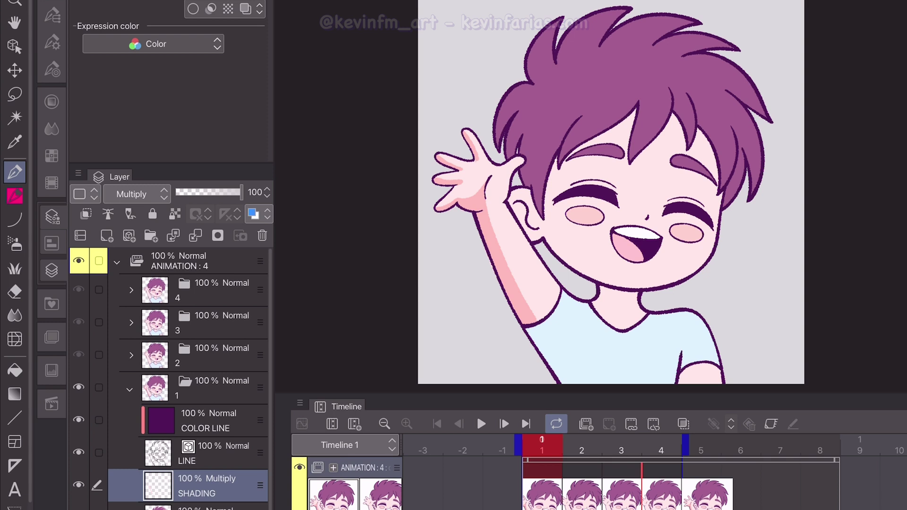
drag(548, 199, 628, 286)
drag(550, 161, 567, 264)
drag(562, 222, 634, 285)
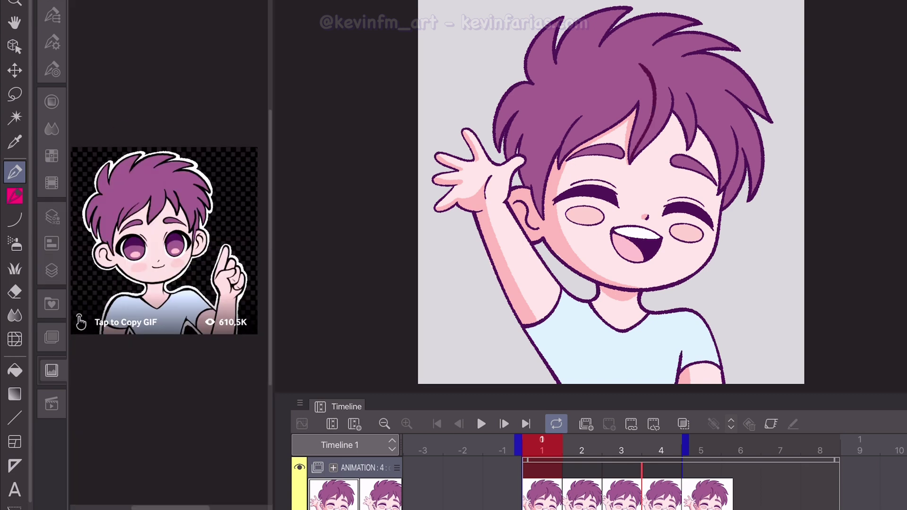
Step: Shade the hair of cel 1 in dark purple and the shirt's side in soft blue
key(g)
mouse_move(666, 66)
mouse_down()
mouse_move(610, 24)
mouse_move(563, 33)
mouse_move(529, 89)
mouse_move(515, 203)
mouse_up()
key(p)
drag(531, 326, 564, 383)
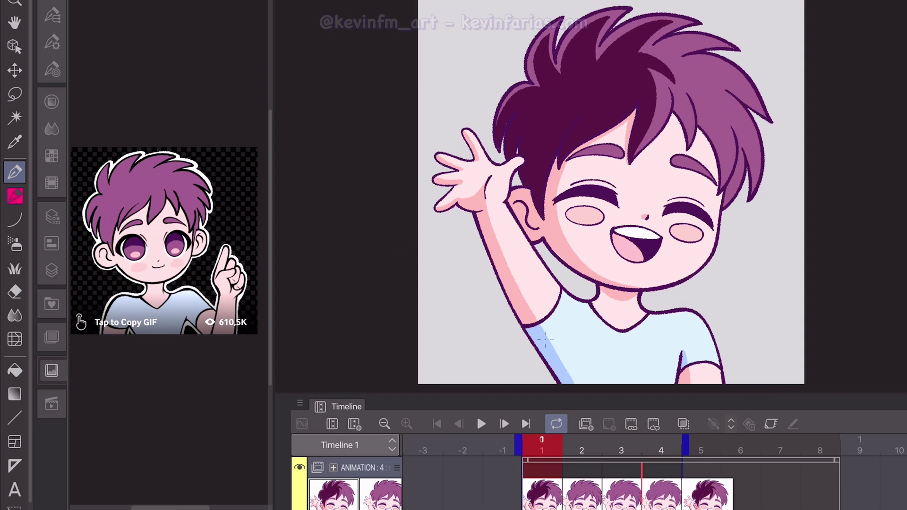
Step: On frame 2, paint pink shadows on the arms, hand and neck of cel 2 on its SHADING layer
click(581, 444)
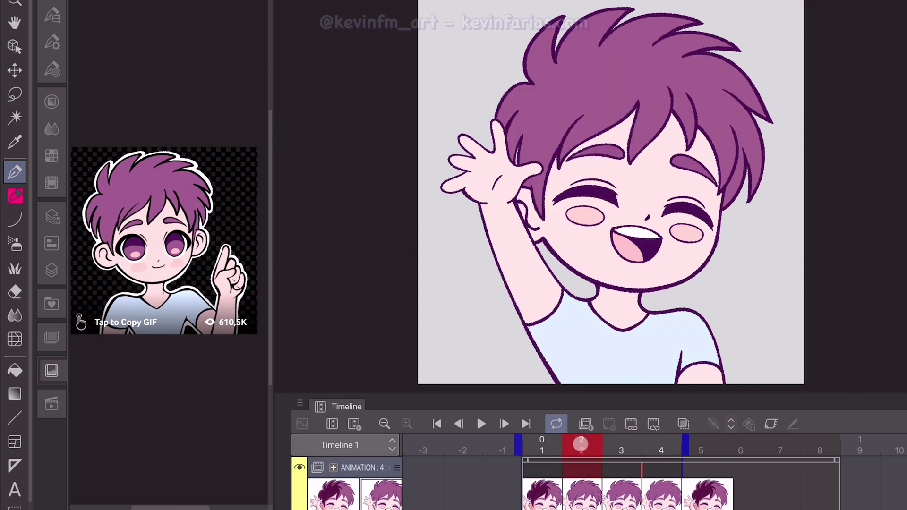
click(52, 270)
click(129, 357)
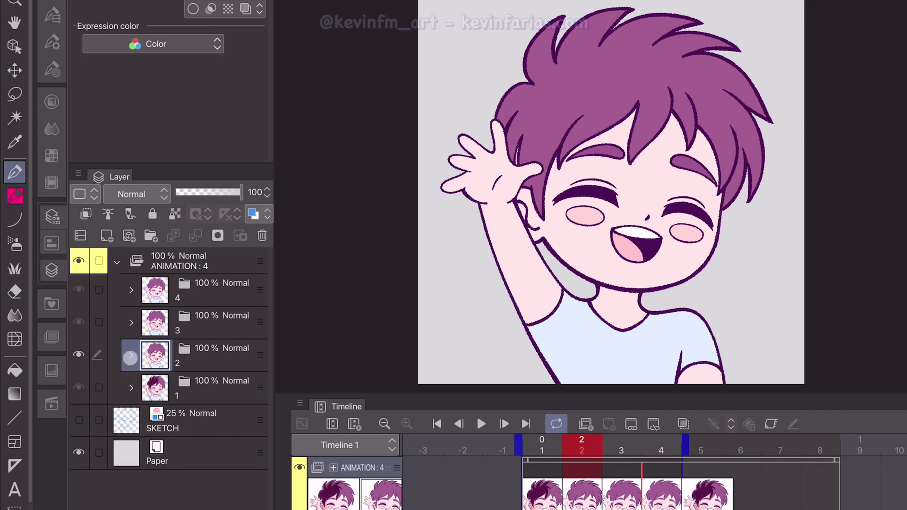
click(130, 356)
click(216, 459)
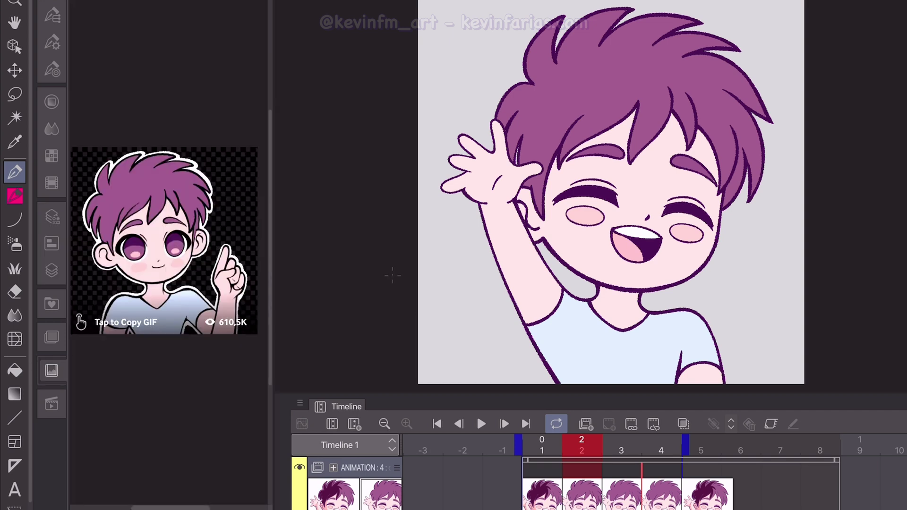
drag(533, 322, 486, 204)
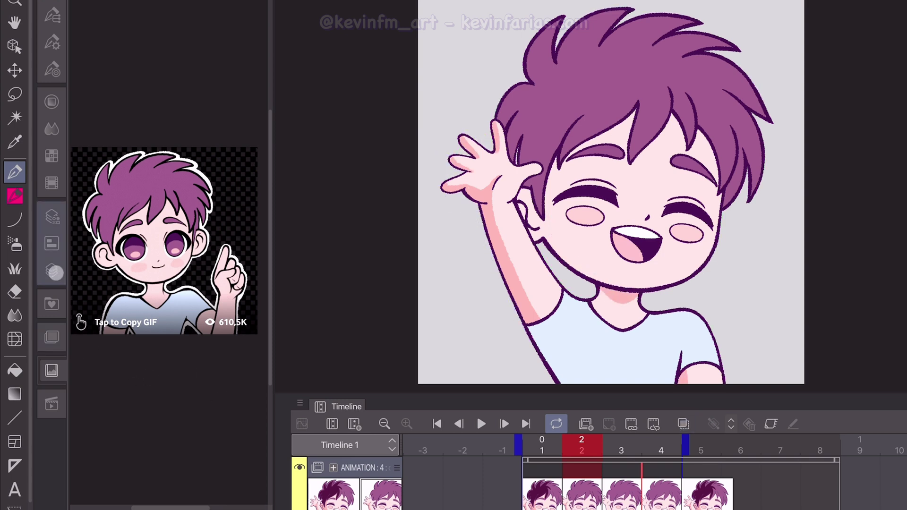
Step: Hide the BASE layer of cel 2, enable onion skin and bring back the reference image
click(78, 486)
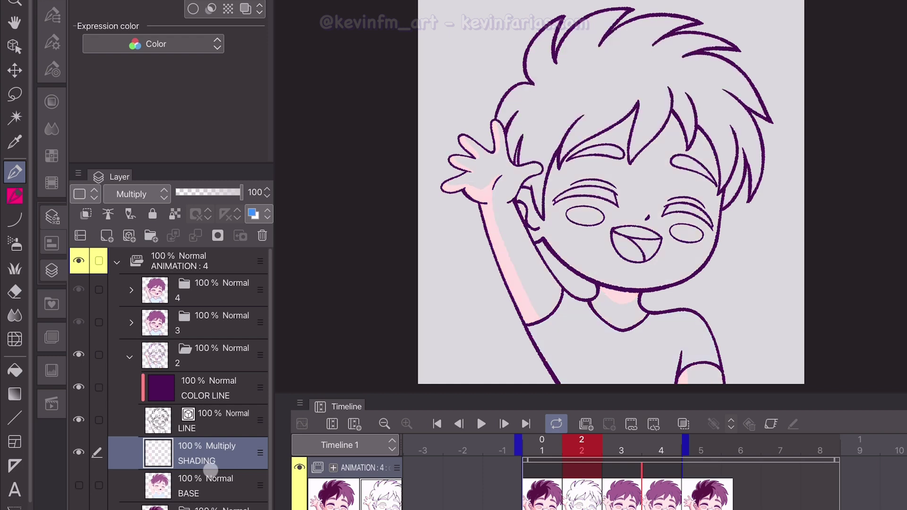
click(684, 423)
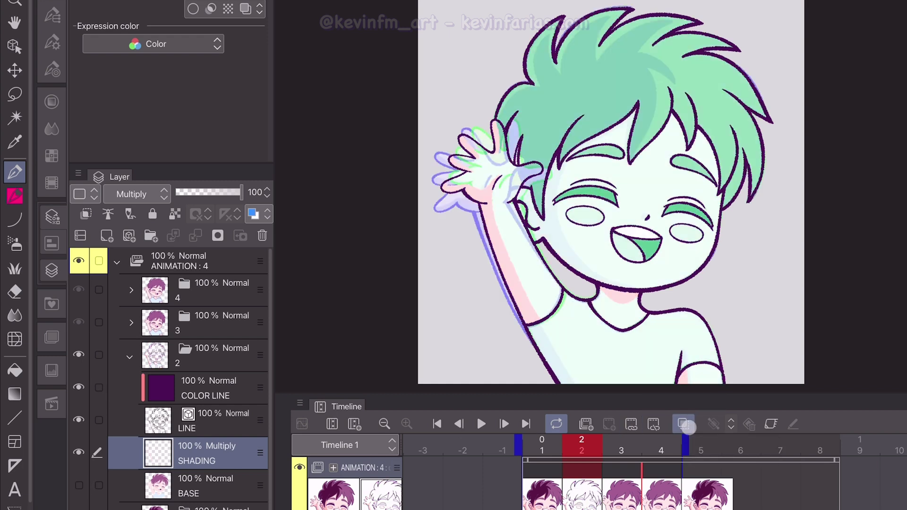
click(51, 371)
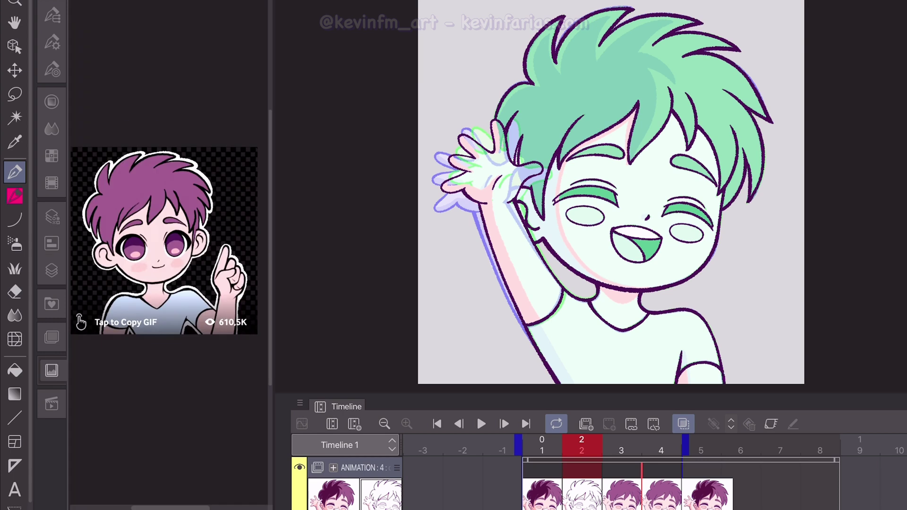
Step: Outline the hair shadow of cel 2 in purple, tracing the spiky shadow edge of the neighboring cel
mouse_move(632, 161)
mouse_down()
mouse_move(646, 67)
mouse_move(675, 83)
mouse_up()
drag(675, 83, 634, 55)
mouse_move(634, 54)
mouse_down()
mouse_move(670, 23)
mouse_move(598, 69)
mouse_up()
drag(598, 69, 609, 18)
drag(557, 79, 599, 19)
drag(555, 91, 533, 36)
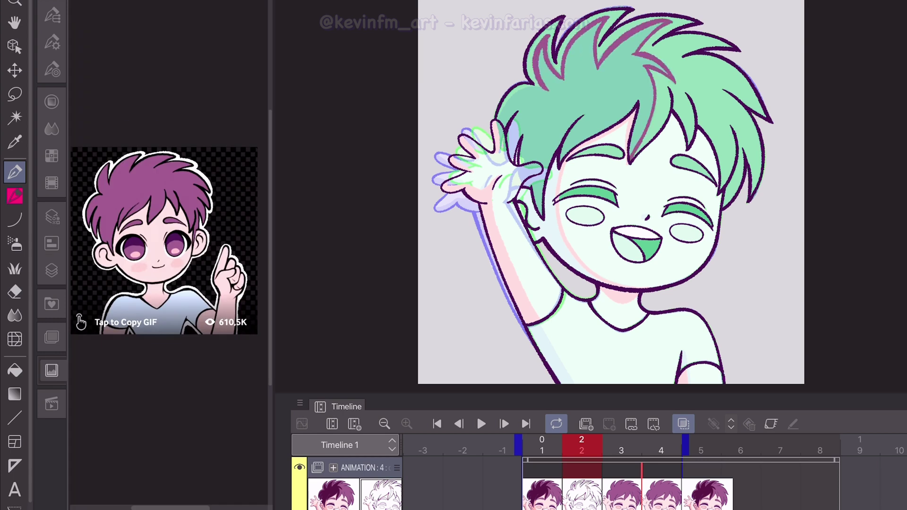
Step: Turn off onion skin, show the BASE layer of cel 2 and complete its hair, face and shirt shading
click(684, 424)
click(51, 270)
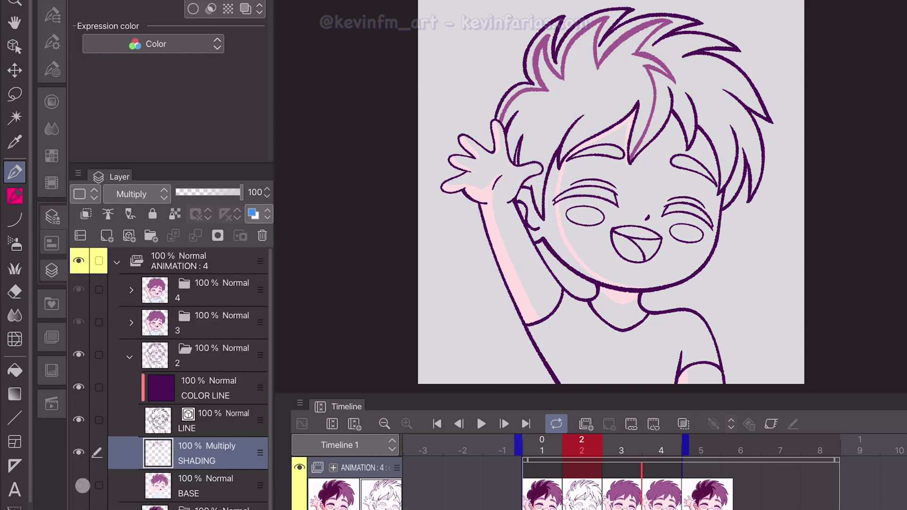
click(52, 370)
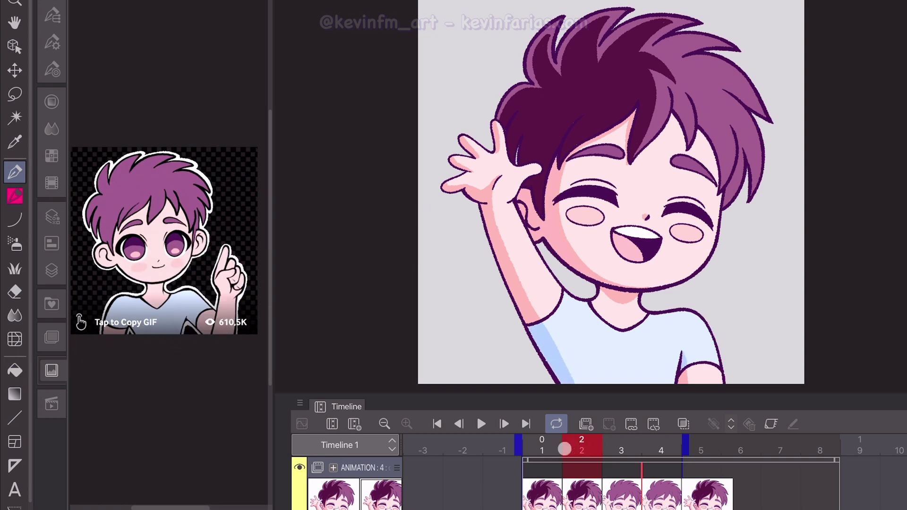
Step: On frame 3, shade the skin, shirt and hair of cel 3 on its SHADING layer, filling the outlined hair shadow with dark purple
drag(565, 449, 608, 446)
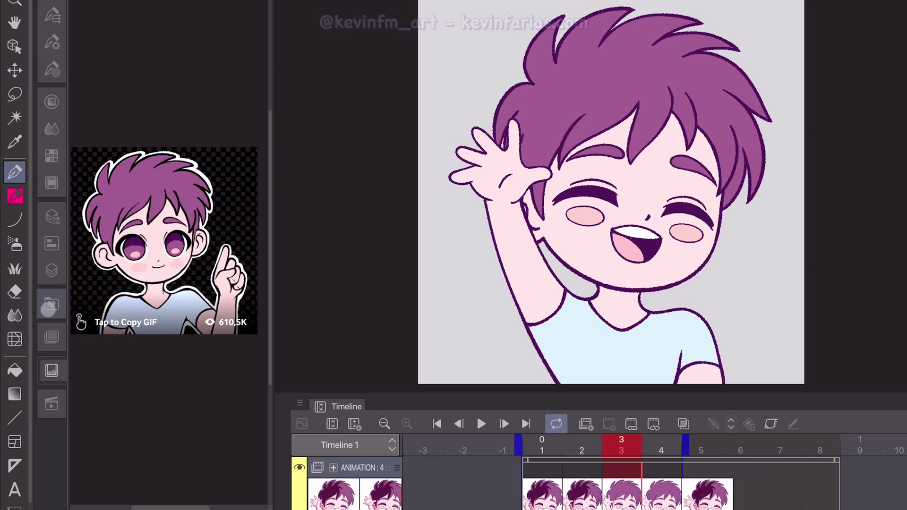
click(52, 271)
click(128, 351)
click(130, 326)
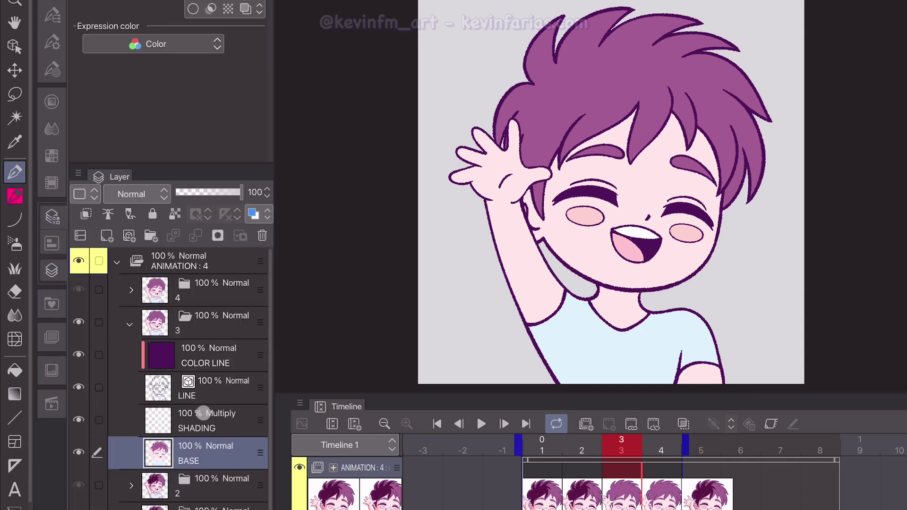
click(203, 414)
click(51, 370)
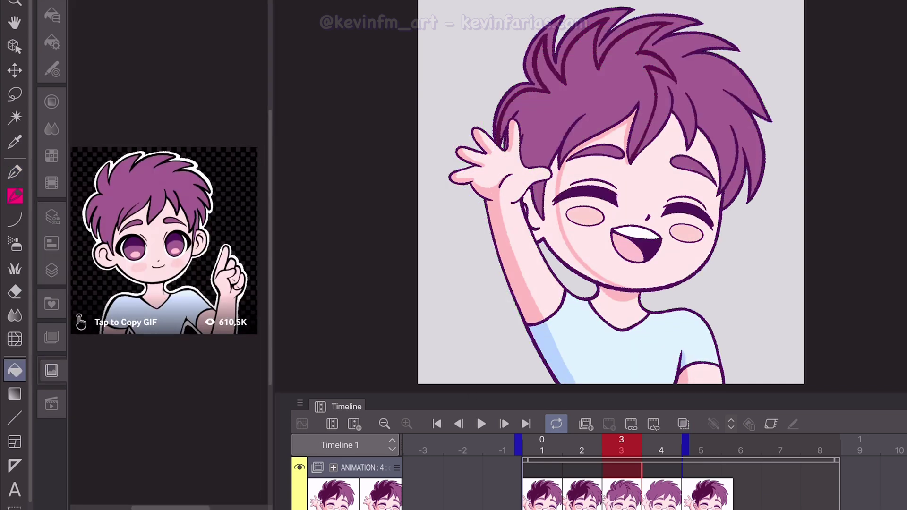
key(p)
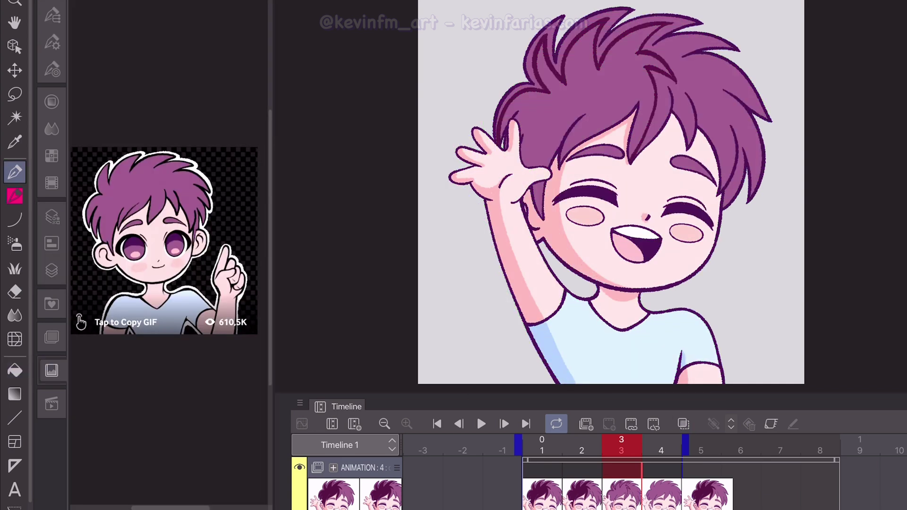
key(g)
click(588, 93)
Step: On frame 4, select the SHADING layer of cel 4, hide its BASE layer, bring back the reference image and enable onion skin
mouse_move(641, 455)
mouse_down()
mouse_move(621, 464)
mouse_move(655, 448)
mouse_up()
click(51, 270)
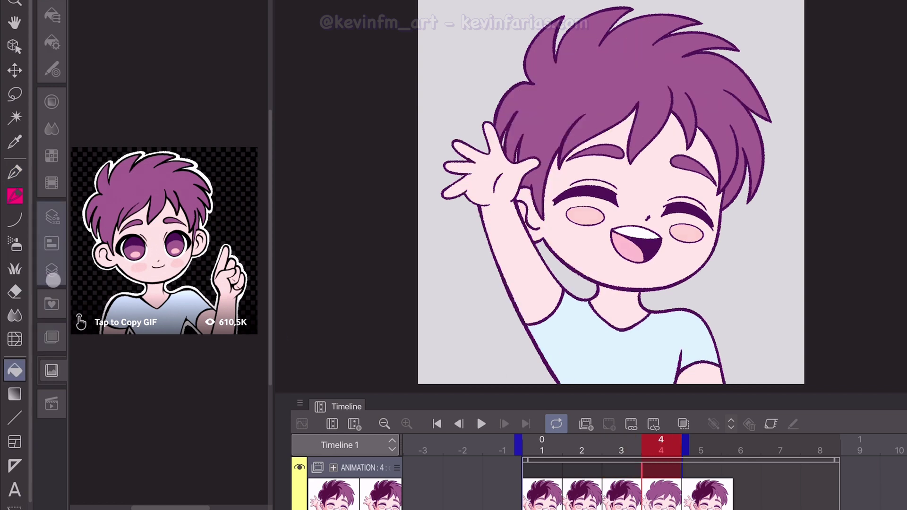
click(209, 381)
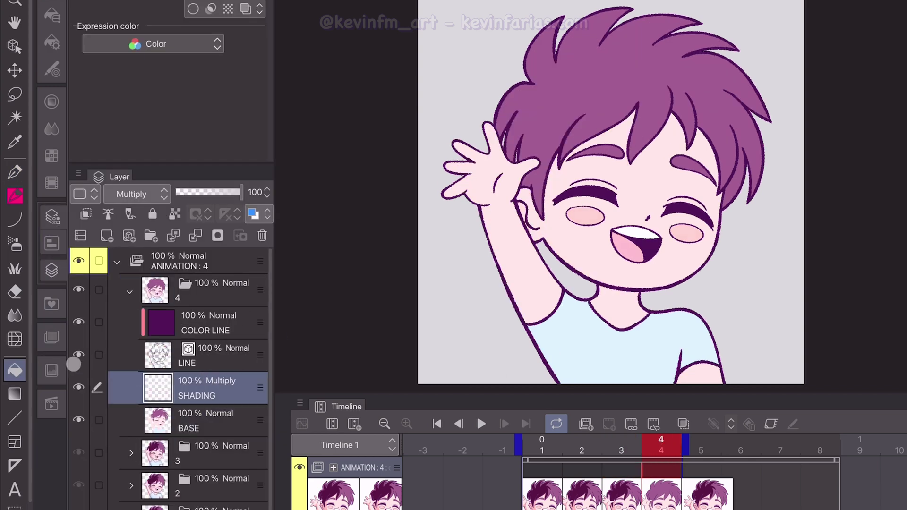
click(51, 370)
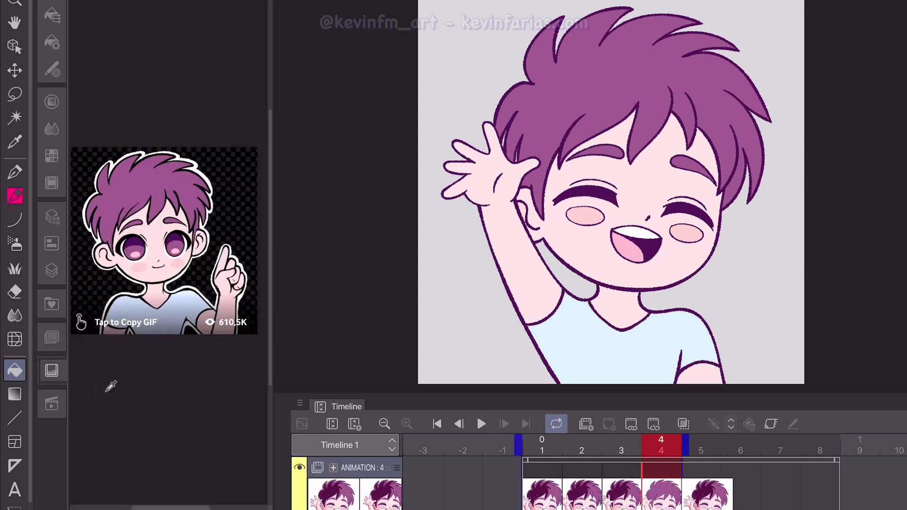
click(52, 271)
click(84, 421)
click(64, 374)
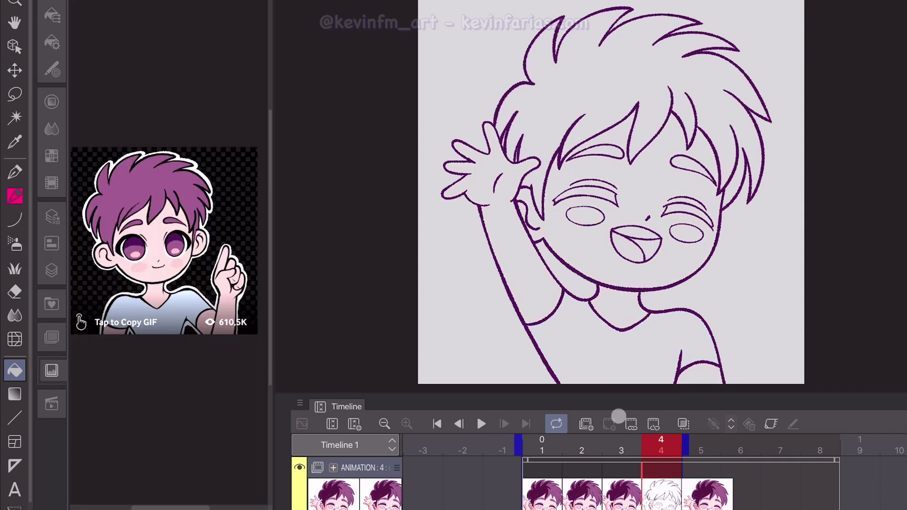
click(684, 423)
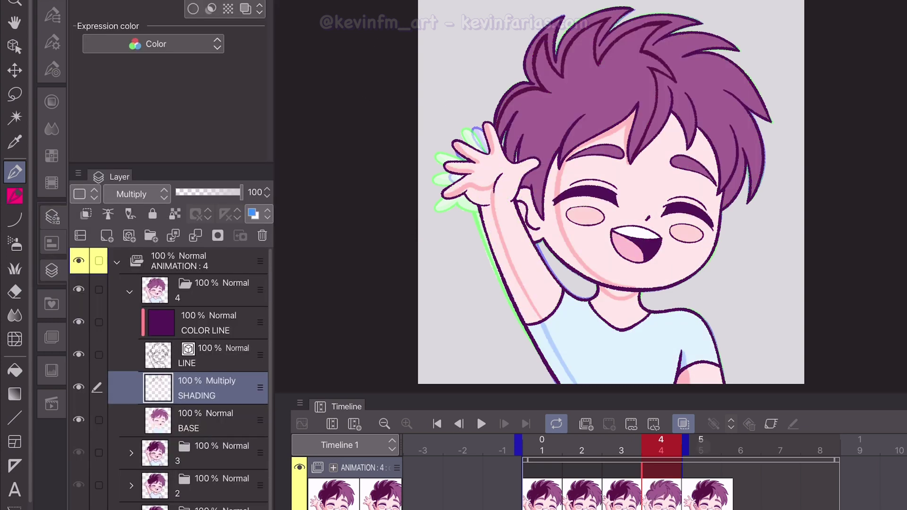
Step: Fill the outlined arm, face, shirt and hair shadows of cel 4 on its SHADING layer
key(g)
click(489, 239)
click(525, 204)
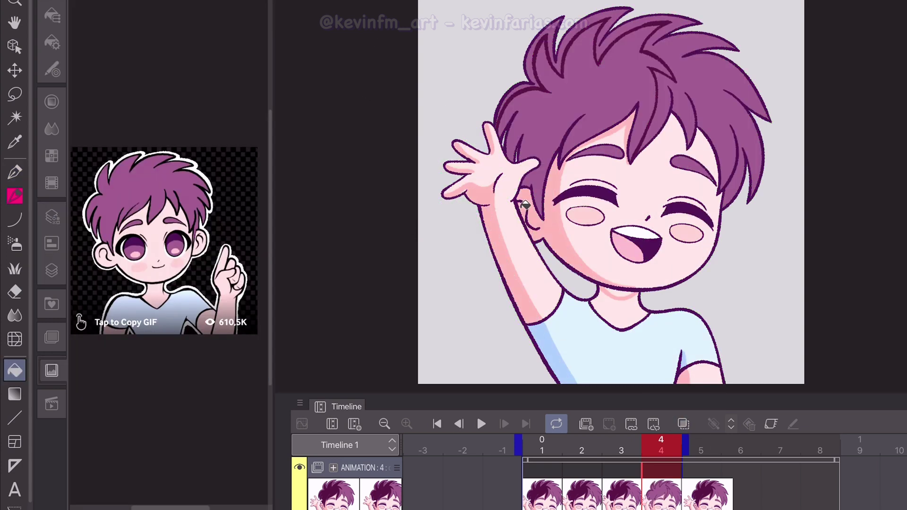
click(583, 95)
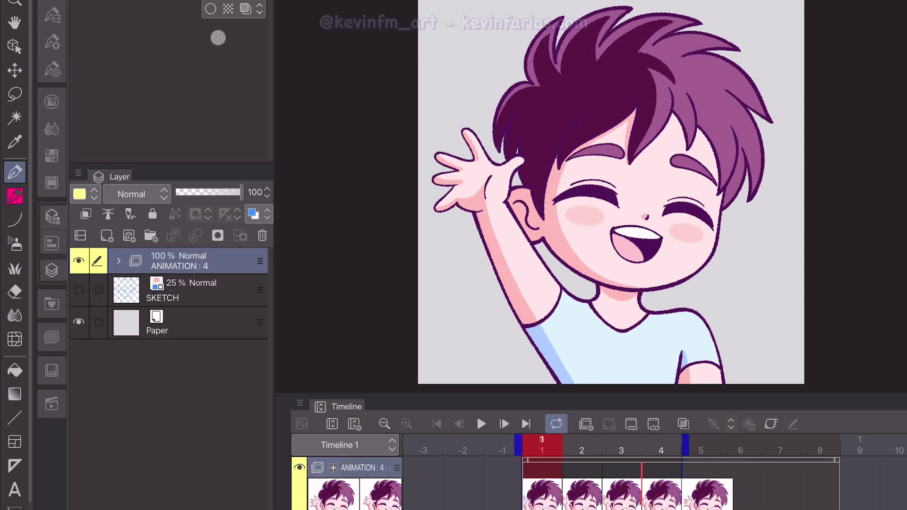
Step: Add a white border effect with an edge thickness of 15 to the ANIMATION folder and play the animation
click(209, 10)
click(235, 52)
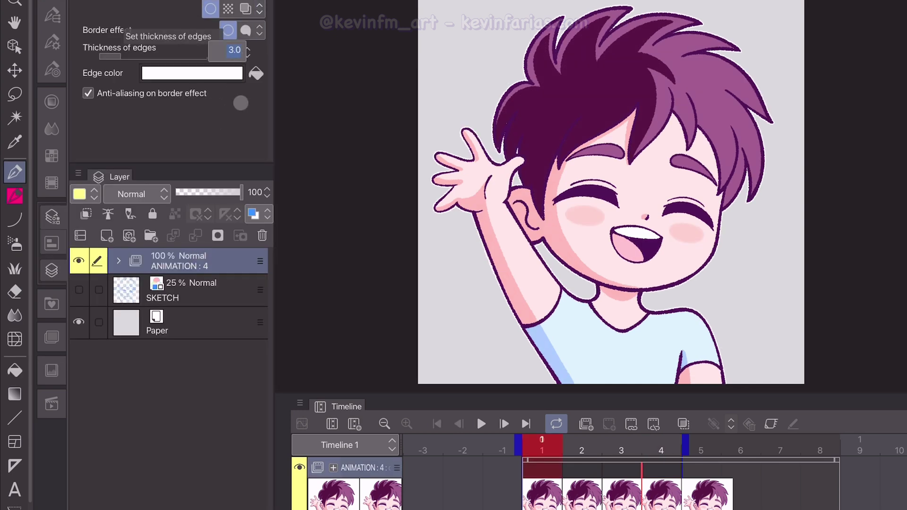
text(15)
key(Return)
click(484, 422)
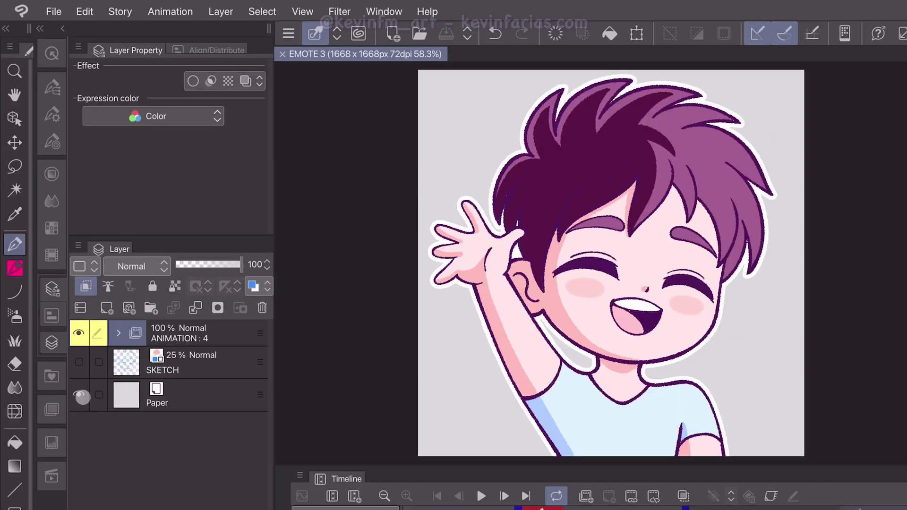
Step: Hide the Paper layer and export EMOTE 3 as a 560 x 560 px animated GIF, frames 1 to 4, 8 fps, unlimited loop, transparent background
click(79, 396)
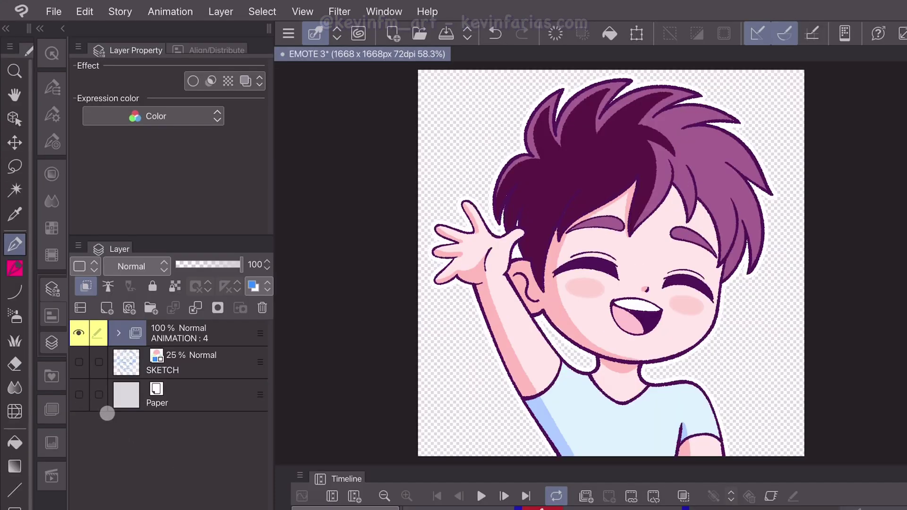
click(54, 11)
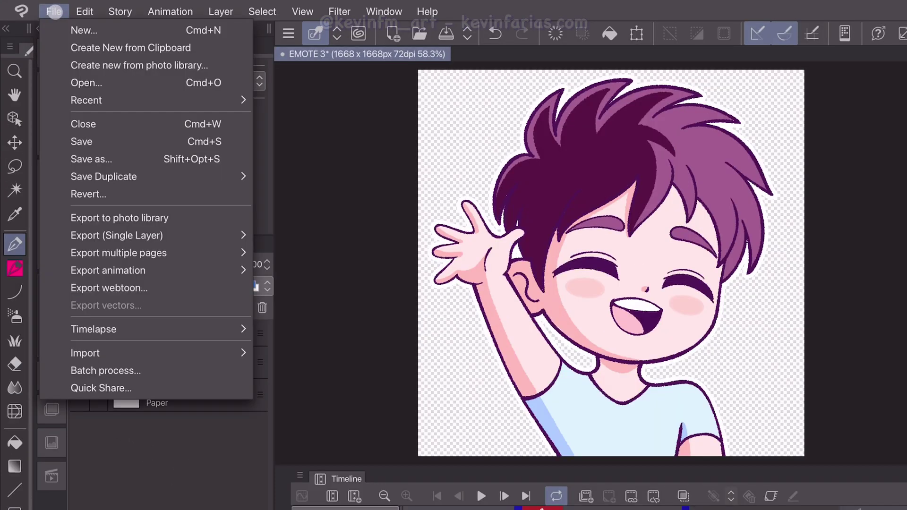
mouse_move(204, 267)
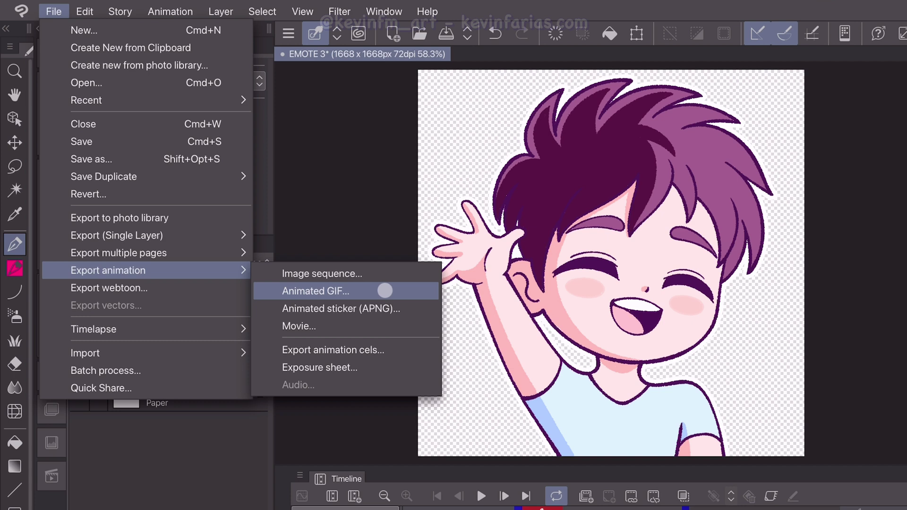
click(386, 290)
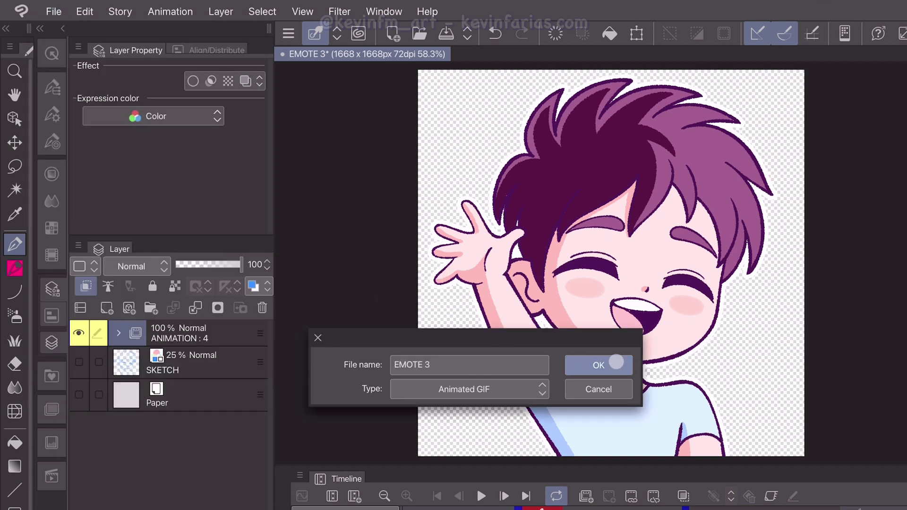
click(616, 363)
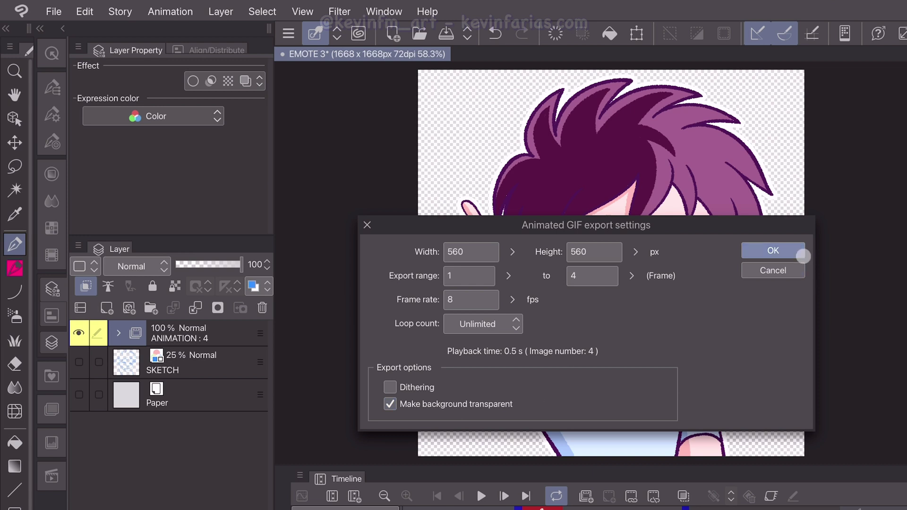
click(802, 255)
click(635, 261)
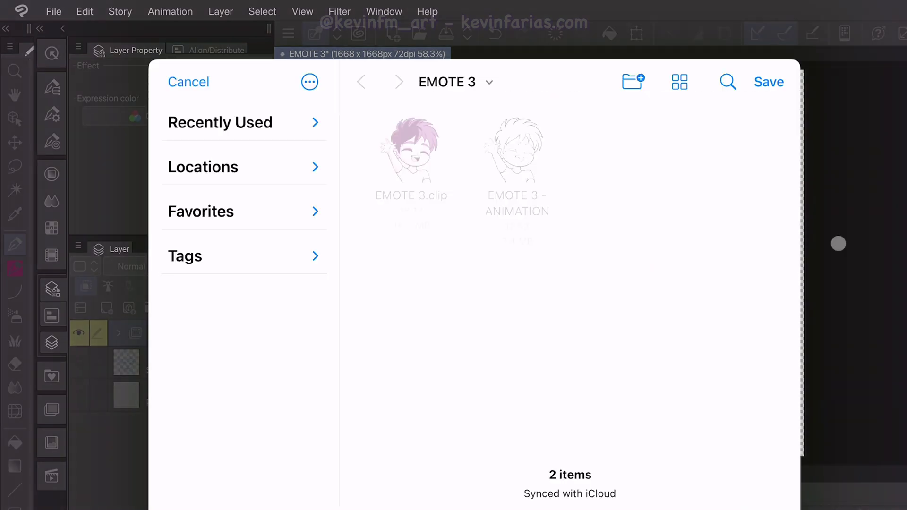
click(768, 82)
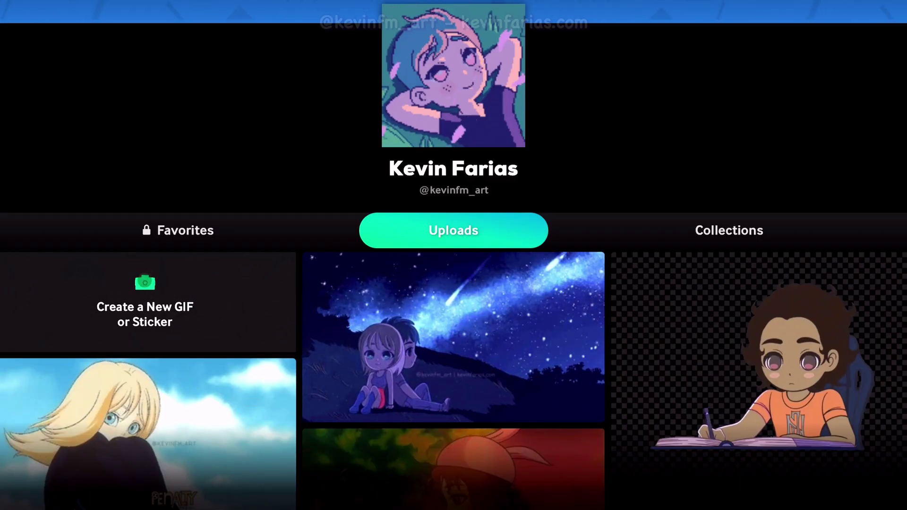
Step: In GIPHY, start a new upload and choose the teary-eyed smiling boy GIF from the device
click(145, 284)
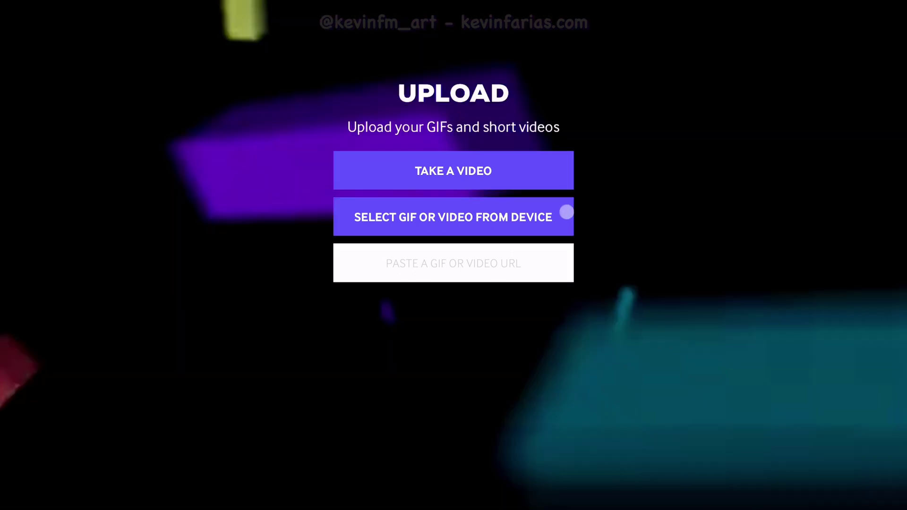
click(566, 216)
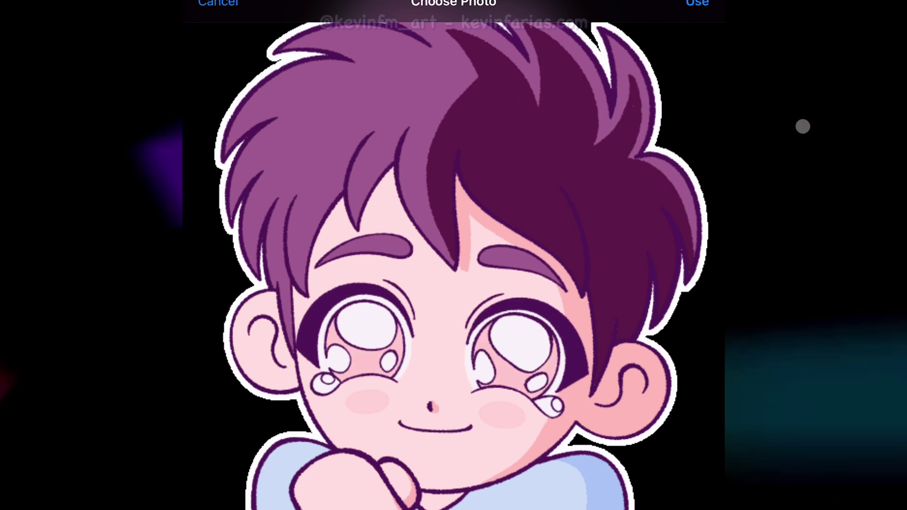
click(697, 4)
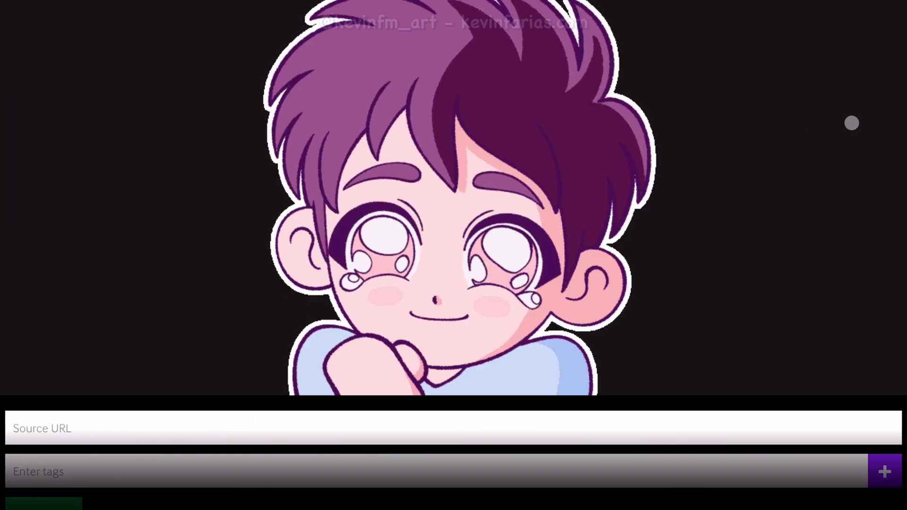
Step: Tag the upload with the artist's name and the artist's social media handle
click(373, 451)
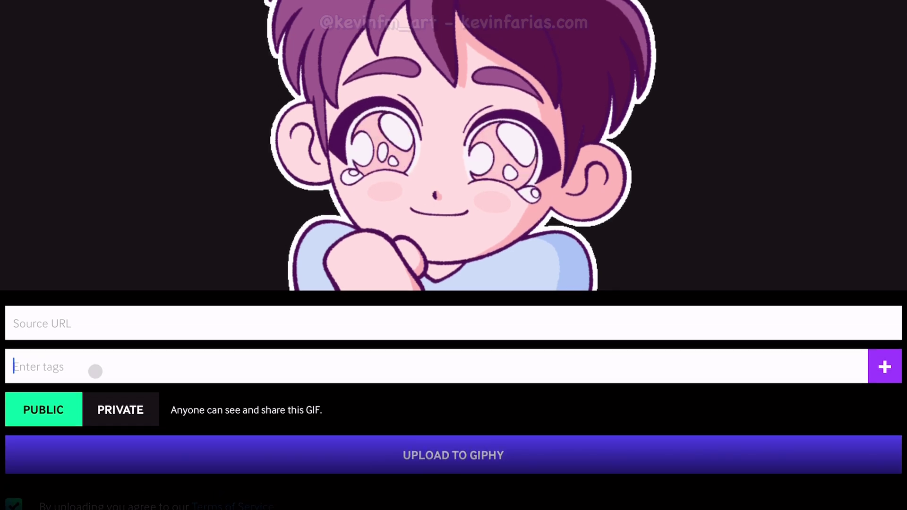
text(kevinfarias)
key(Return)
text(kevinfm_art)
key(Return)
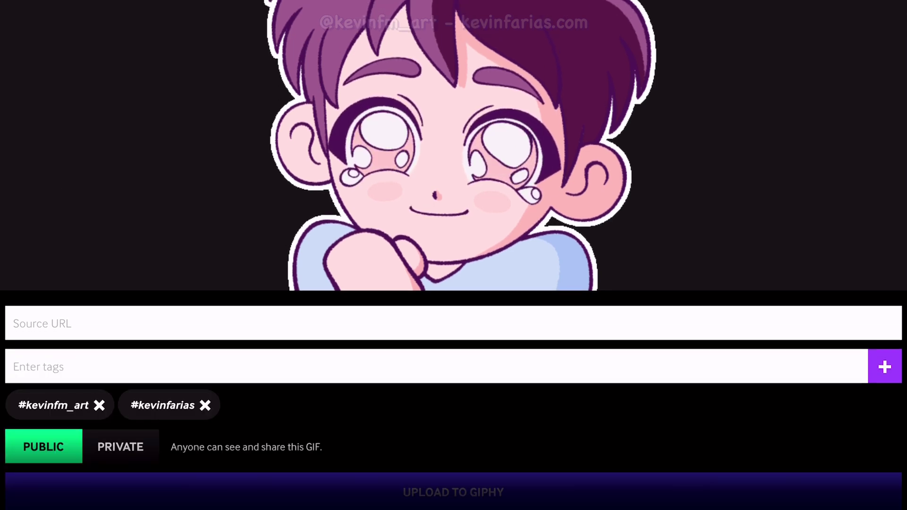
Step: Add the tags cute, eyes, reaction and wonderful to the upload
text(cute)
key(Return)
text(eyes)
key(Return)
text(reaction)
key(Return)
text(wonderu)
key(BackSpace)
text(ful)
key(Return)
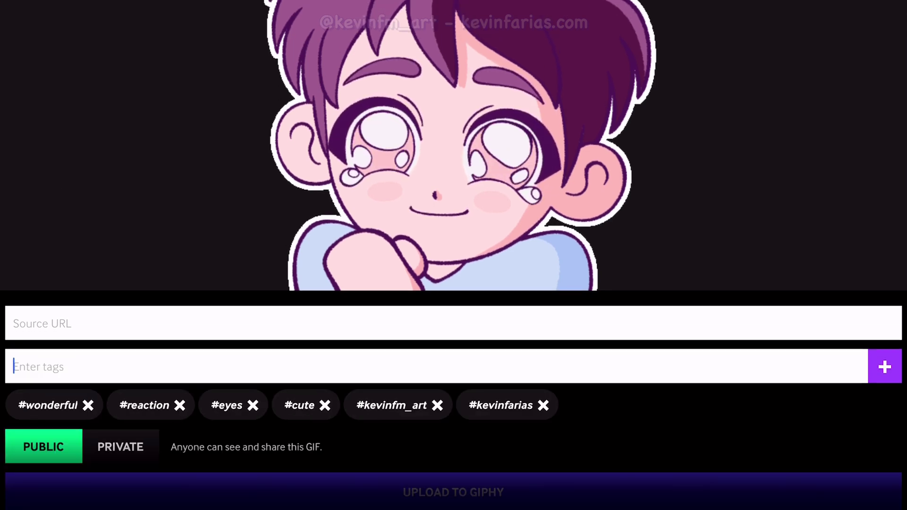
Step: Add the tags cry, emotion, aww and awwww to the upload
text(cry)
key(Return)
text(emotion)
key(Return)
text(awwww)
key(Return)
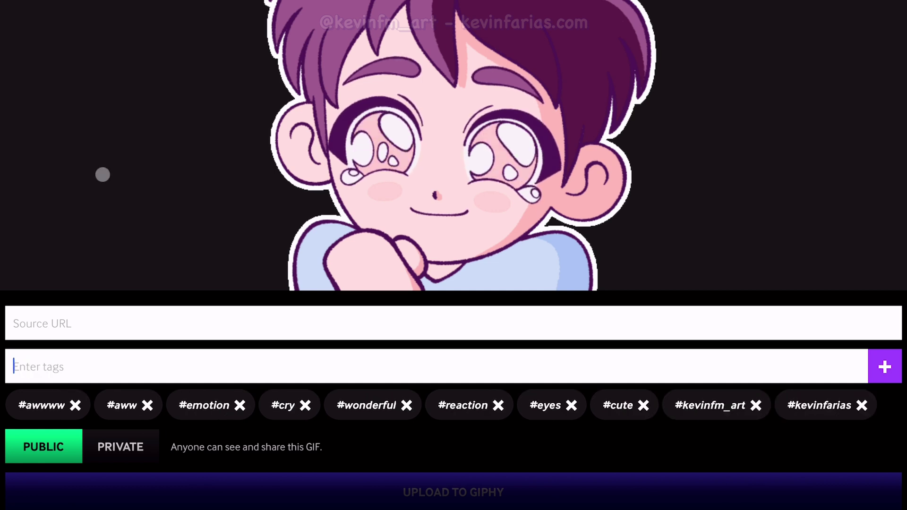
Step: Enter the artist's Instagram profile address as the source URL and upload the GIF publicly to GIPHY
scroll(101, 174, down, 1)
key(shift+Tab)
text(https://www.instagram.com/kevinfm_art/)
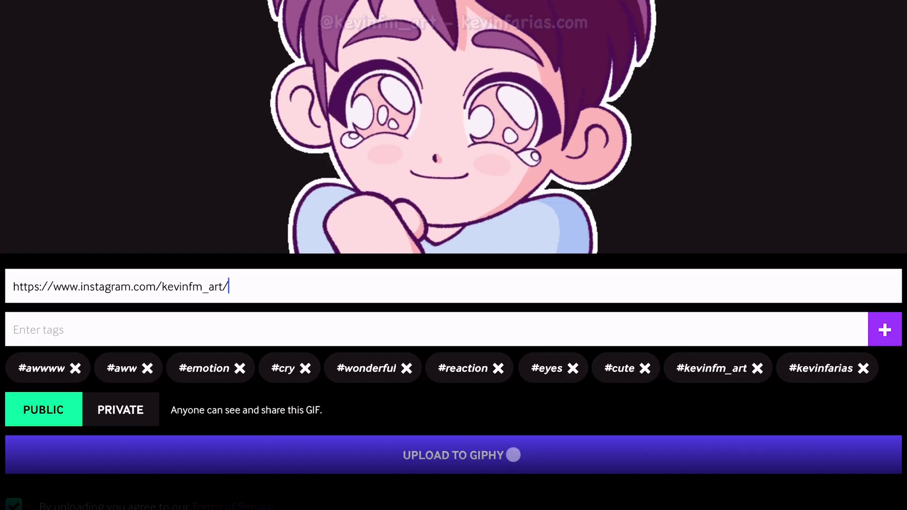
click(496, 454)
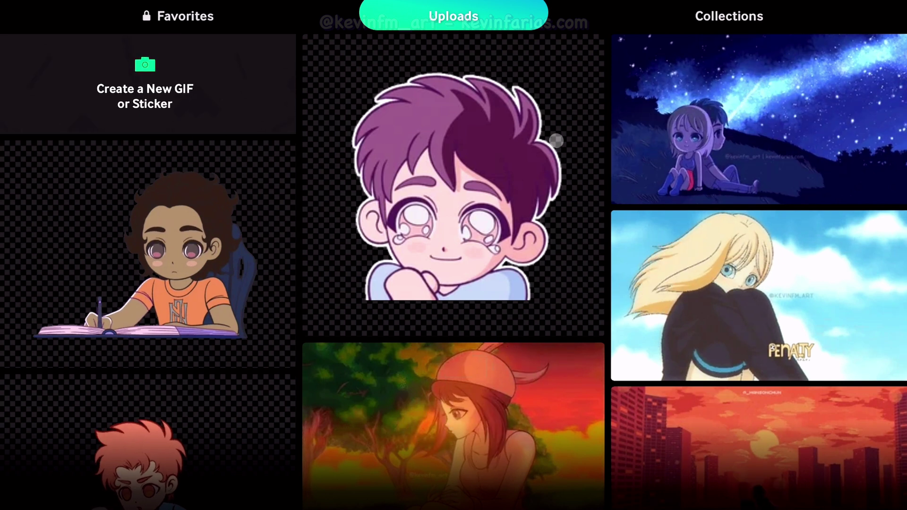
Step: Check the pages of the uploaded teary-eyed boy and crying boy GIFs, returning to the uploads list after each
scroll(853, 274, down, 5)
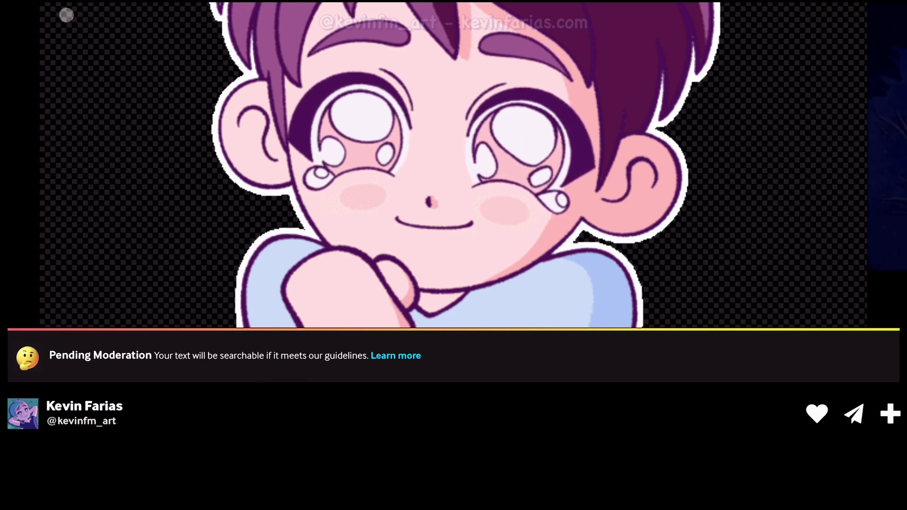
scroll(571, 245, left, 5)
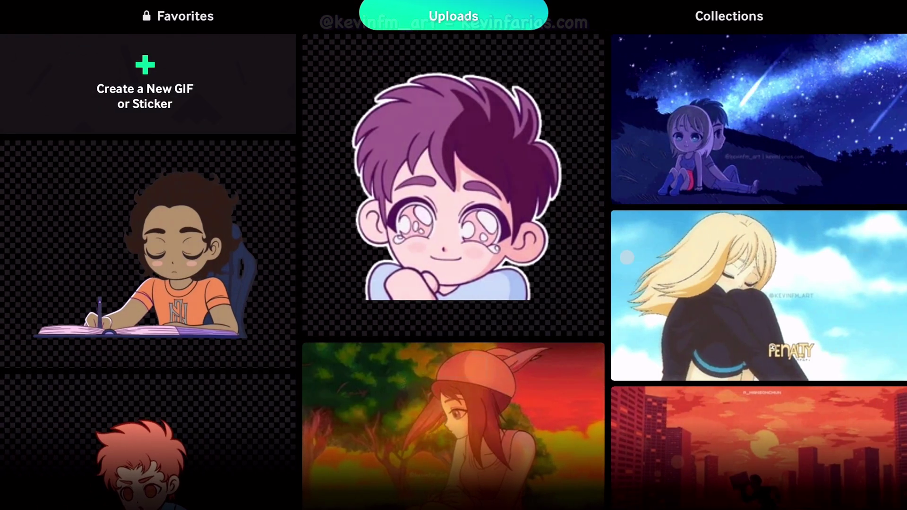
scroll(683, 272, up, 5)
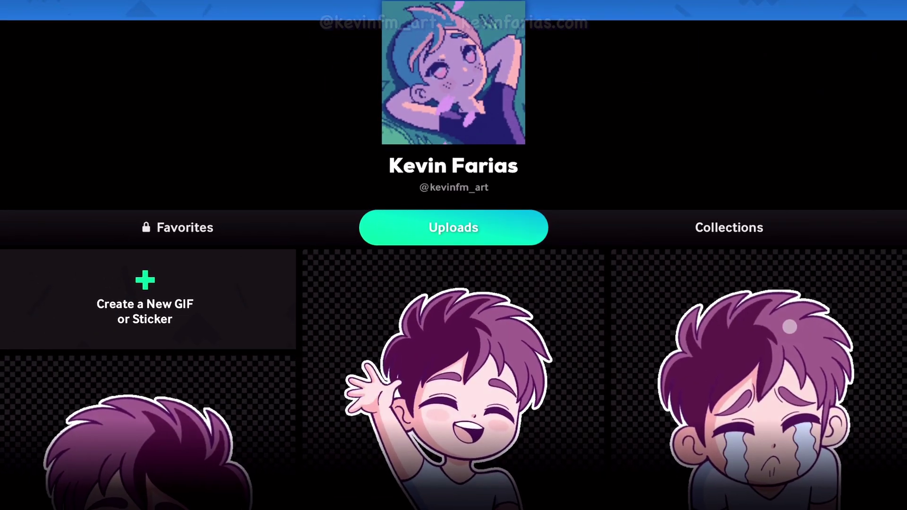
click(817, 330)
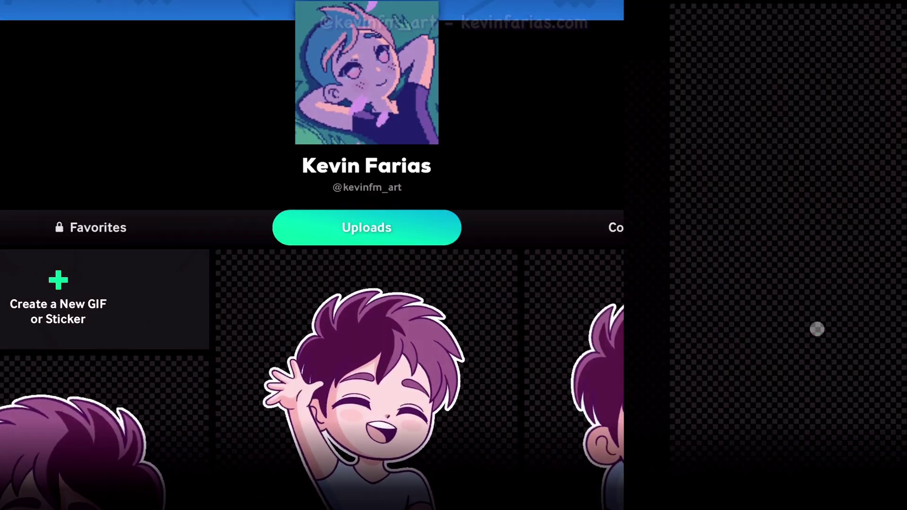
scroll(881, 322, down, 4)
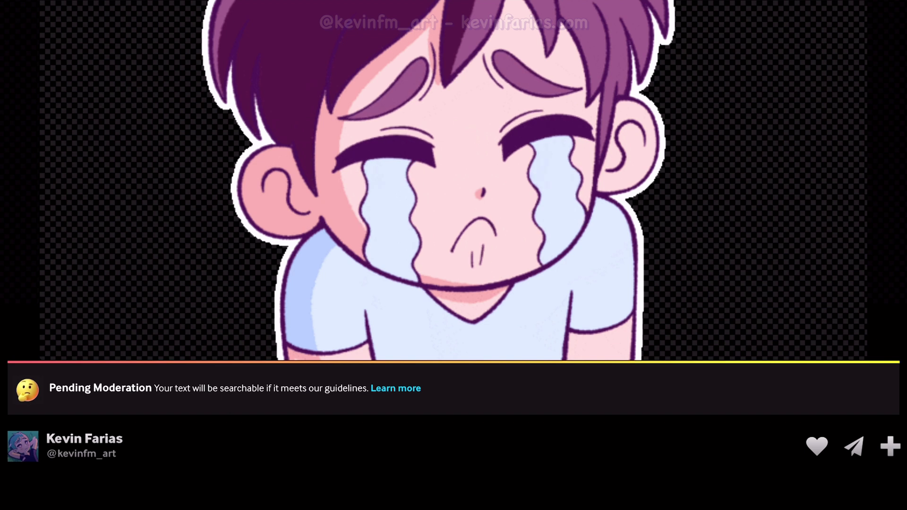
scroll(609, 315, left, 5)
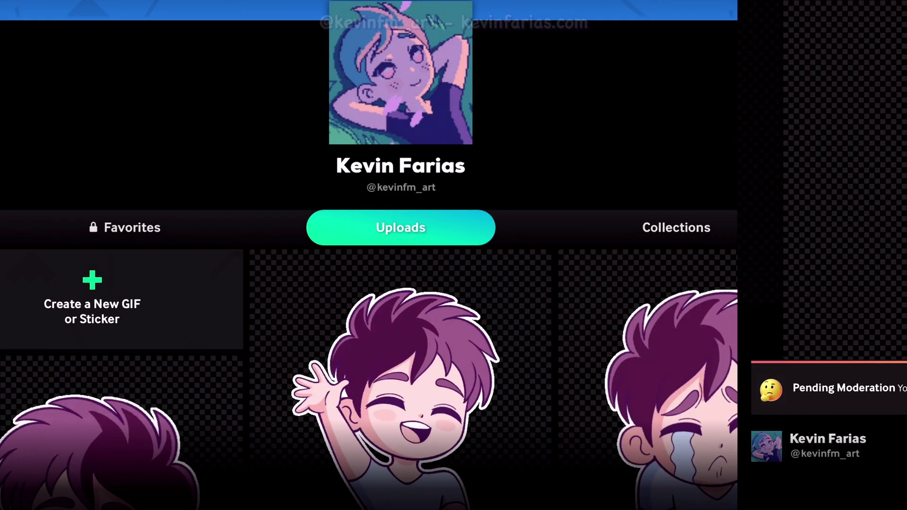
Step: Check the publication status on the pages of the uploaded waving boy, teary-eyed boy and crying boy GIFs
click(515, 316)
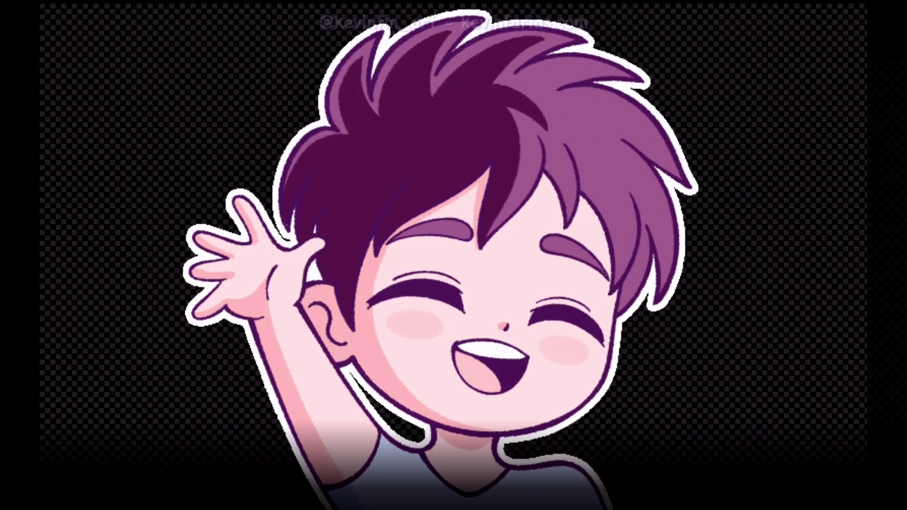
key(Escape)
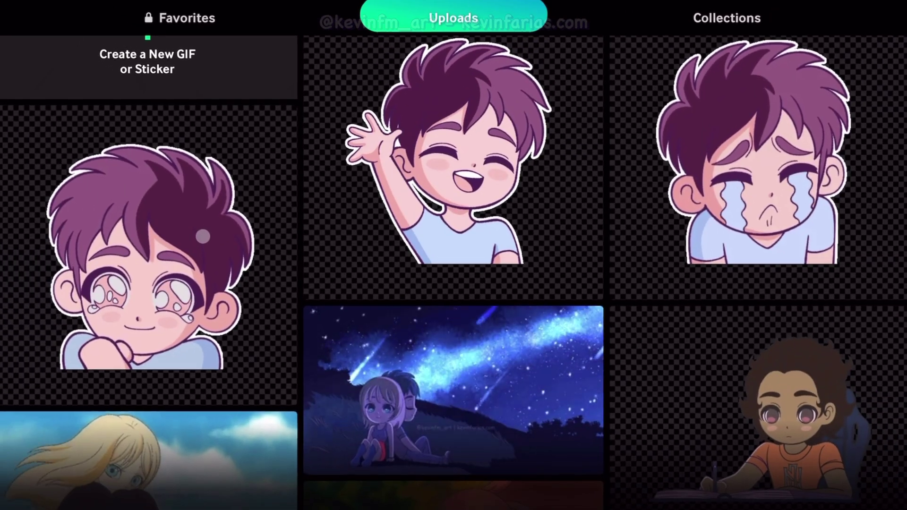
click(721, 258)
scroll(817, 292, down, 5)
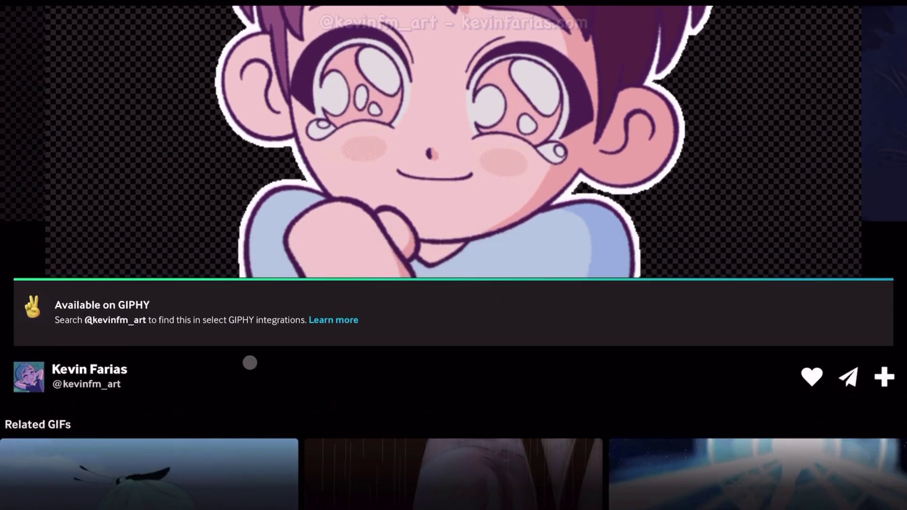
key(Escape)
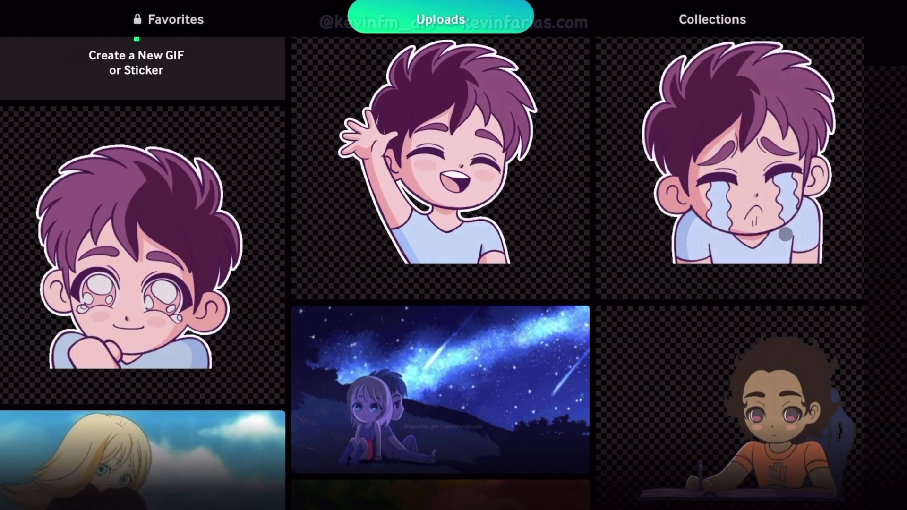
click(785, 234)
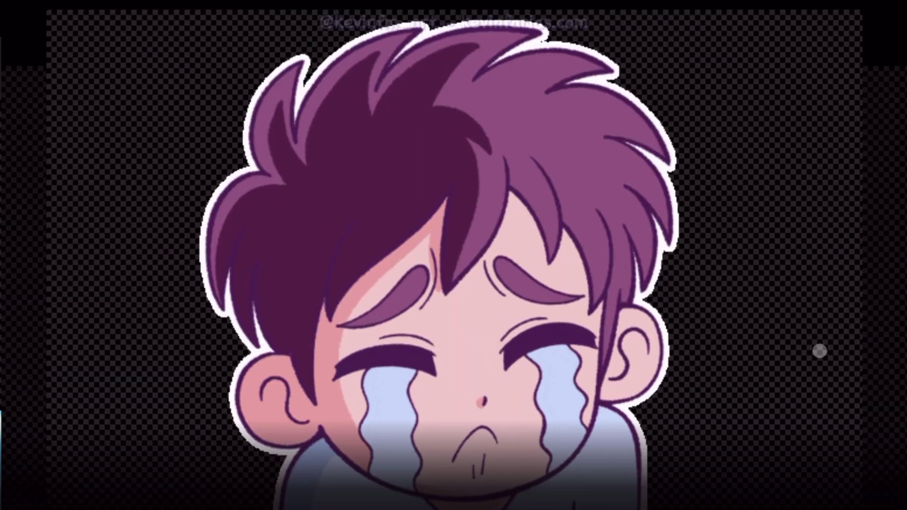
scroll(821, 379, down, 3)
scroll(551, 367, down, 1)
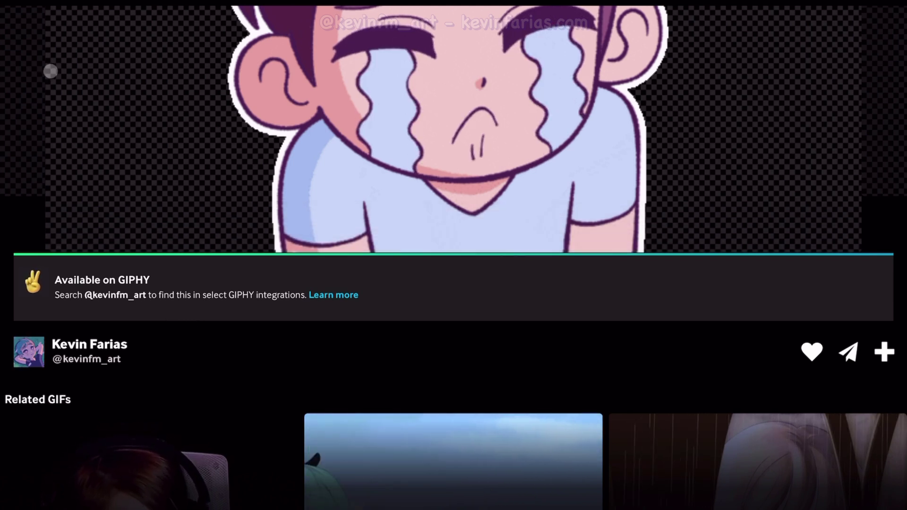
key(Escape)
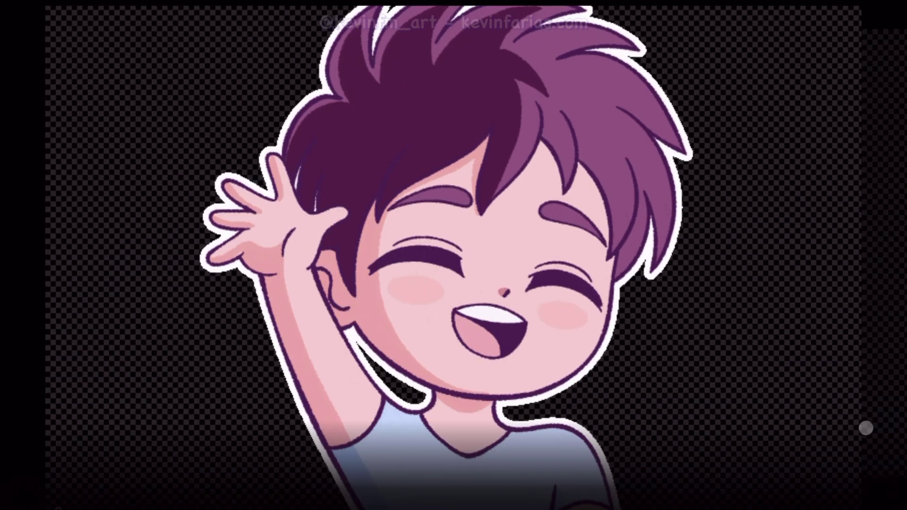
scroll(866, 428, down, 5)
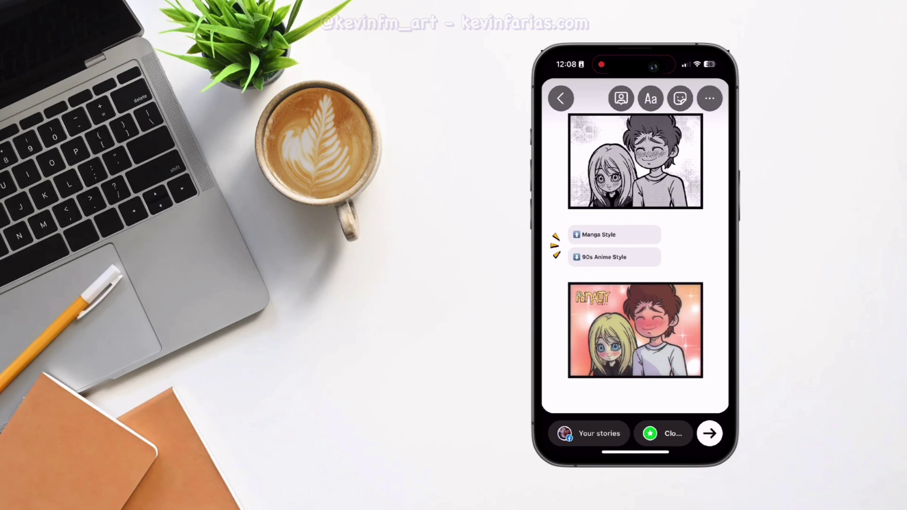
Step: In the Instagram story editor on the phone, open the GIF stickers and search GIPHY for the artist's name
click(680, 99)
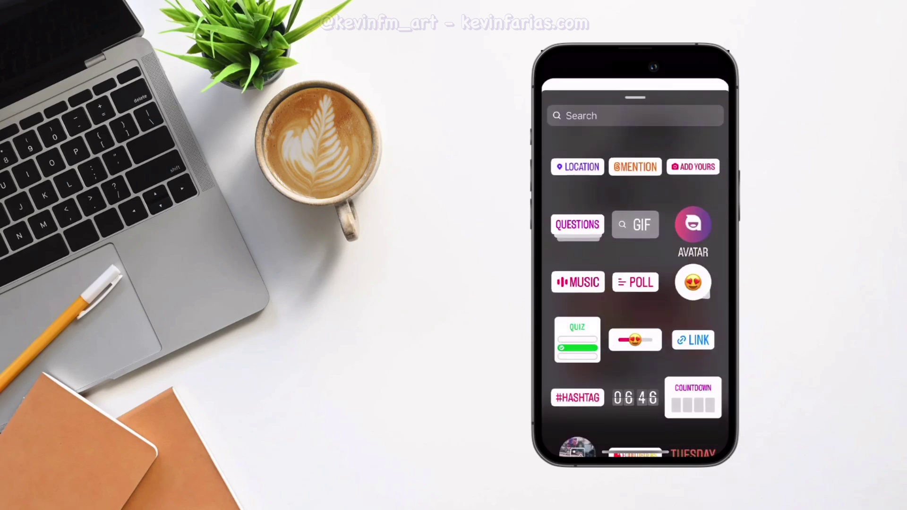
click(636, 224)
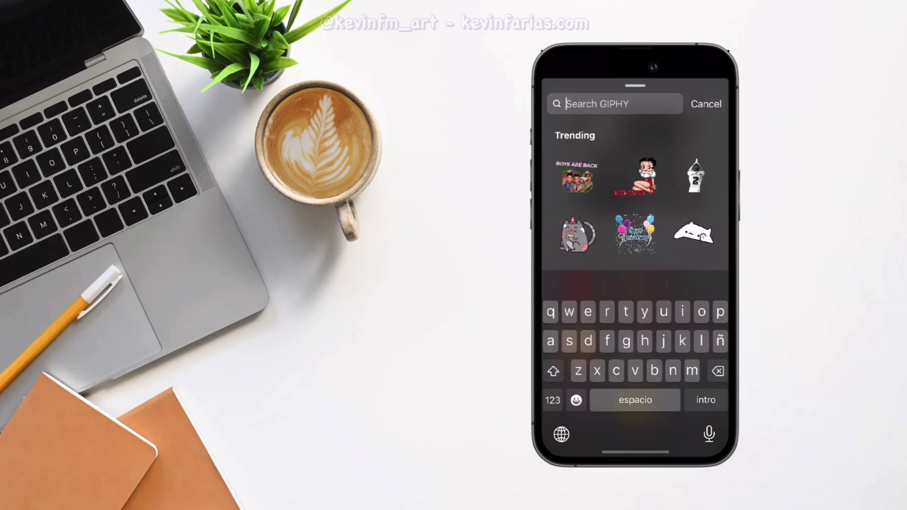
text(kev)
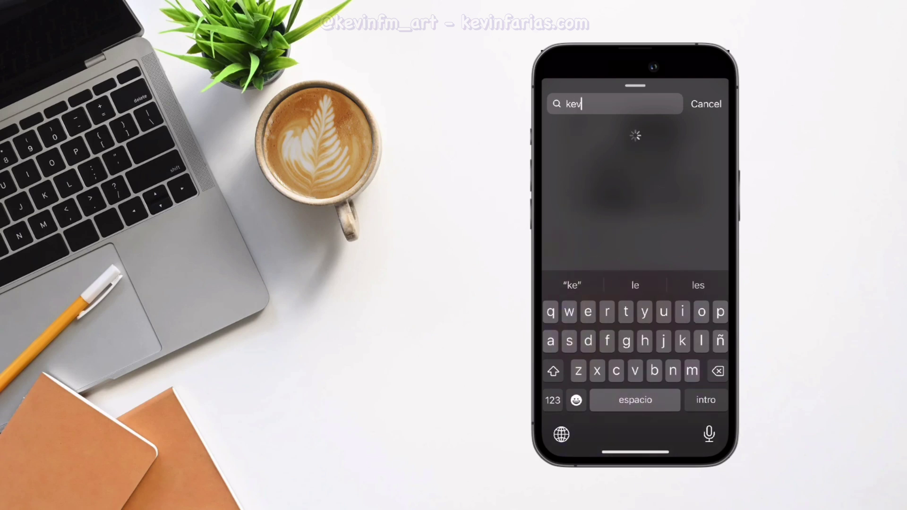
text(infarias)
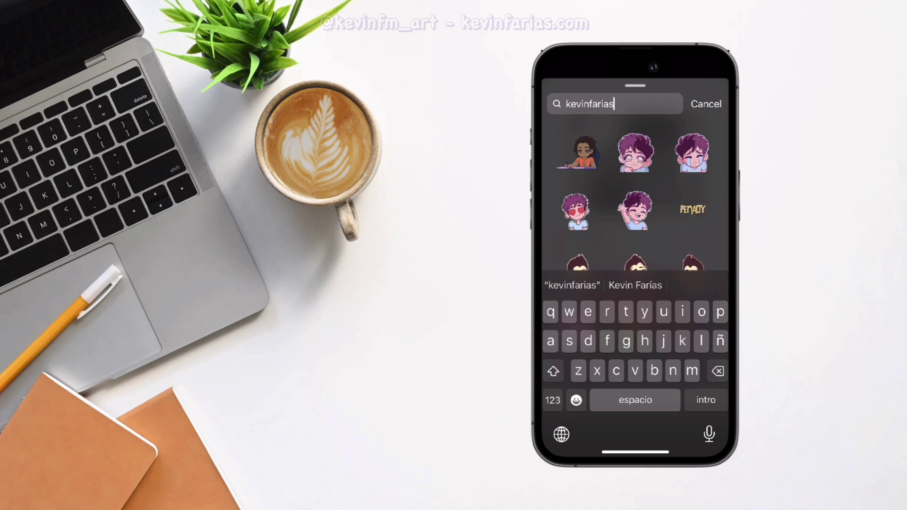
key(Return)
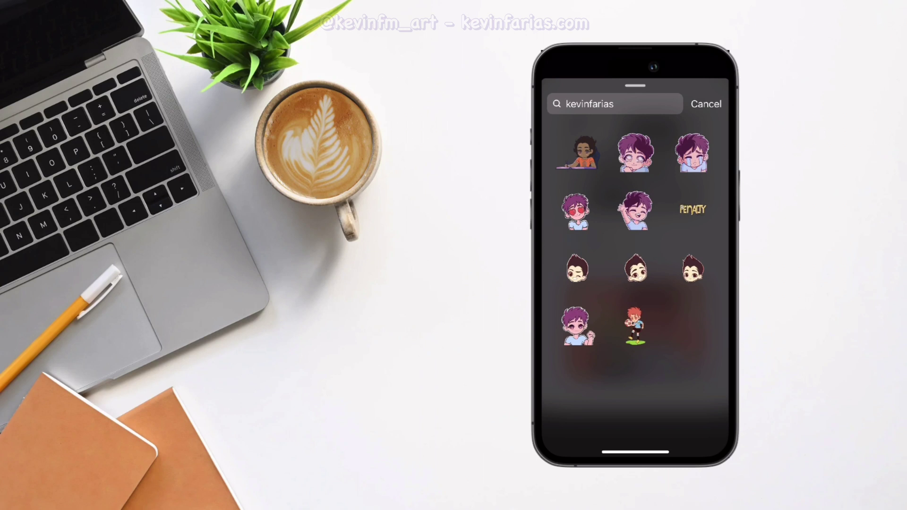
Step: Add the teary-eyed boy sticker to the story and place it beside the Manga Style and 90s Anime Style labels
click(693, 209)
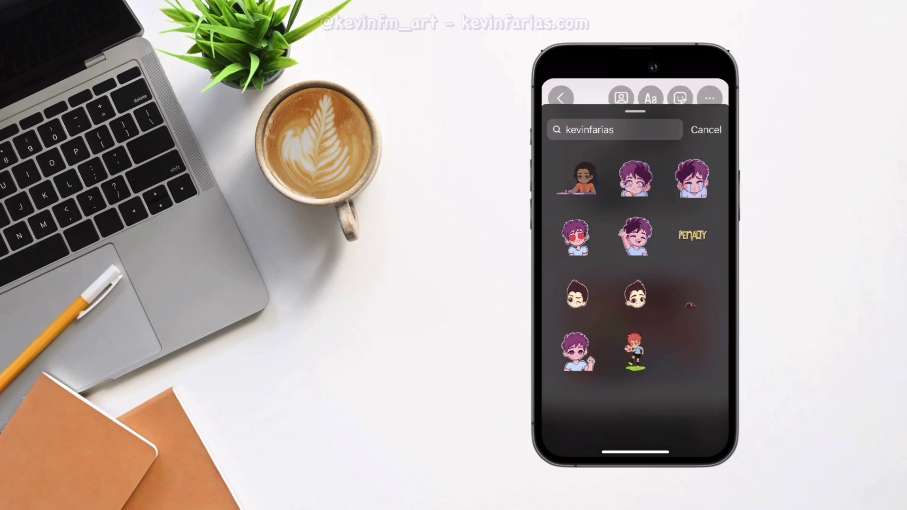
drag(614, 246, 697, 246)
drag(613, 203, 618, 245)
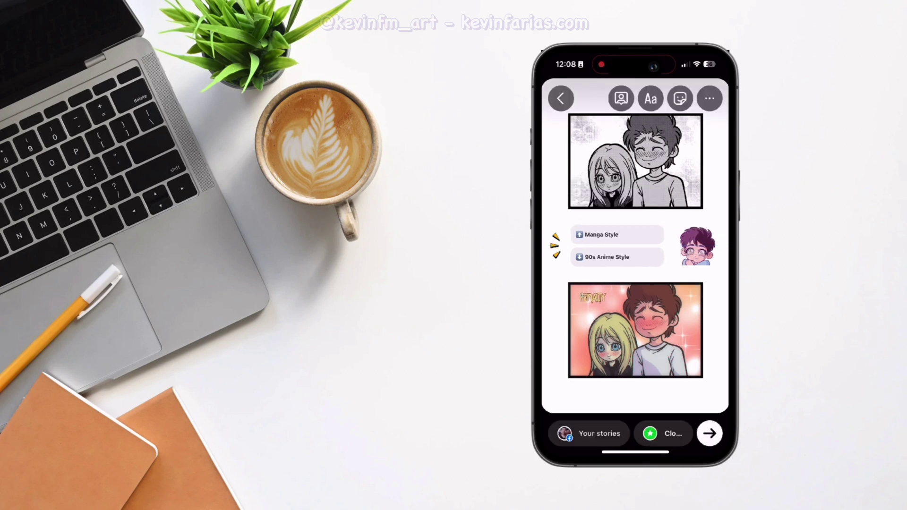
drag(698, 246, 702, 246)
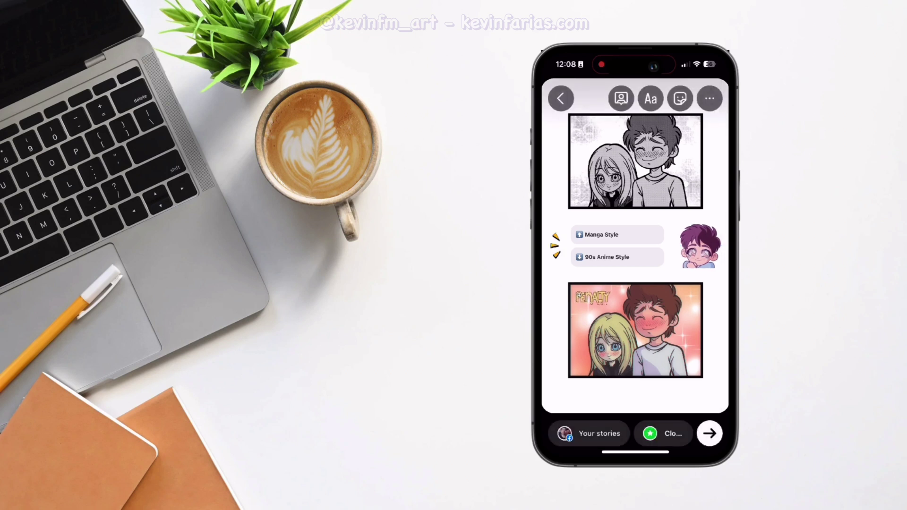